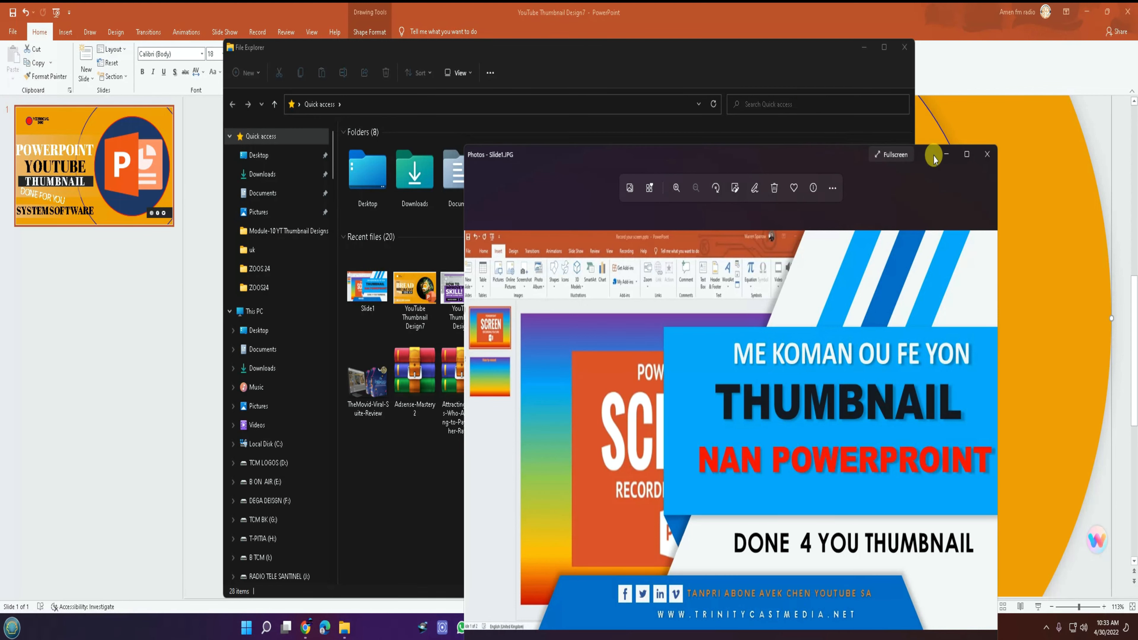
Close the Slide1.JPG preview and open the YouTube Thumbnail Design17 presentation from the recent files
click(988, 156)
click(552, 296)
double_click(552, 296)
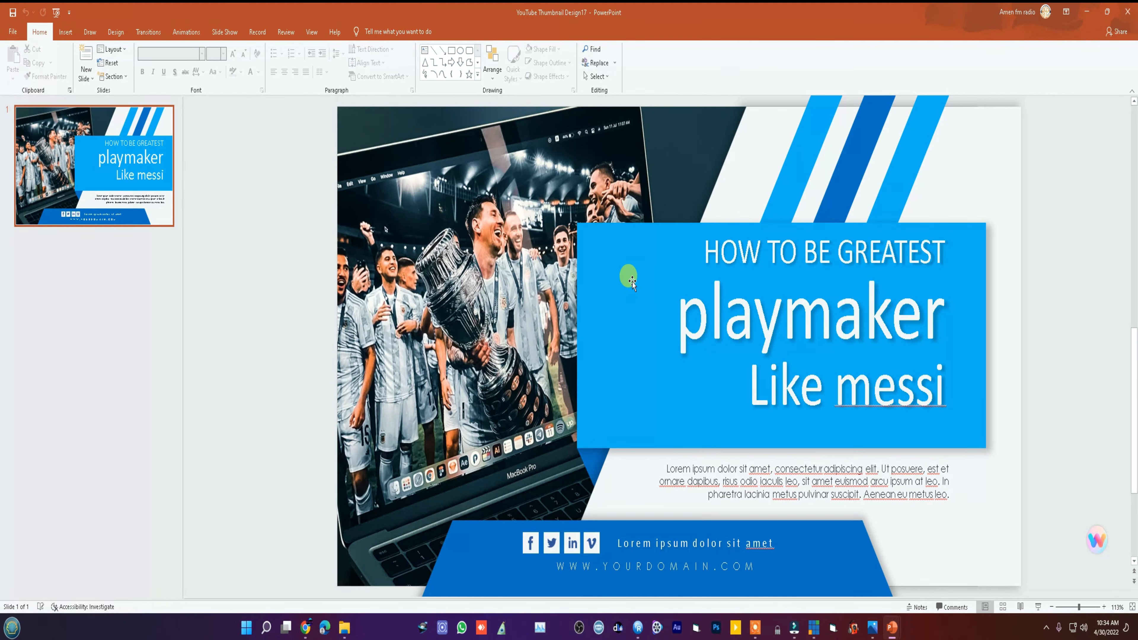
triple_click(724, 250)
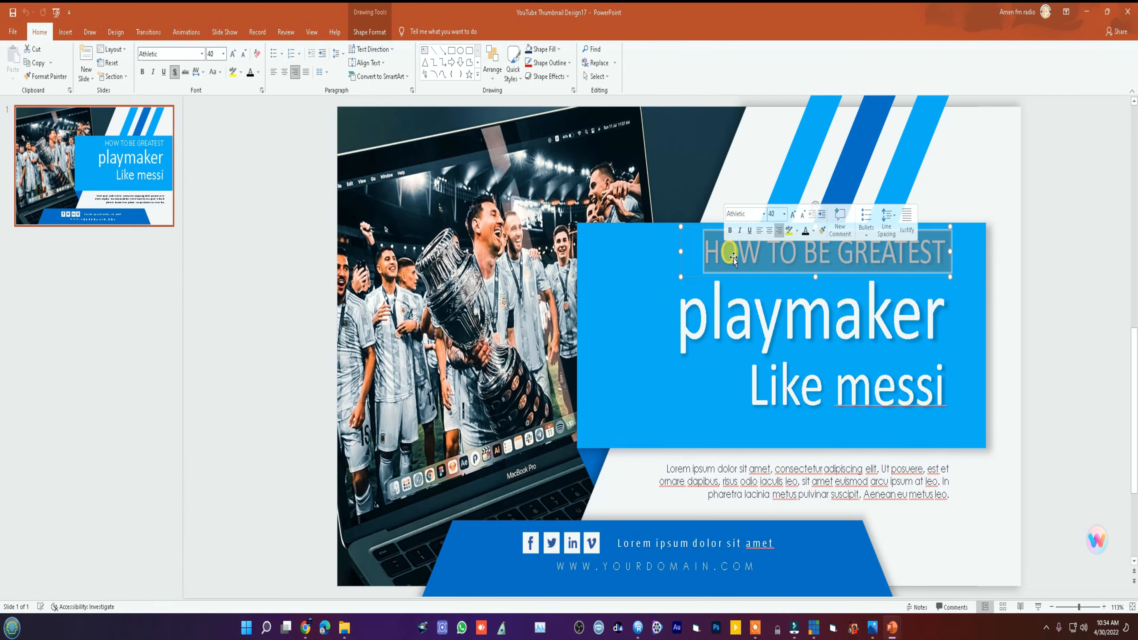
click(707, 249)
double_click(706, 247)
click(708, 248)
triple_click(713, 251)
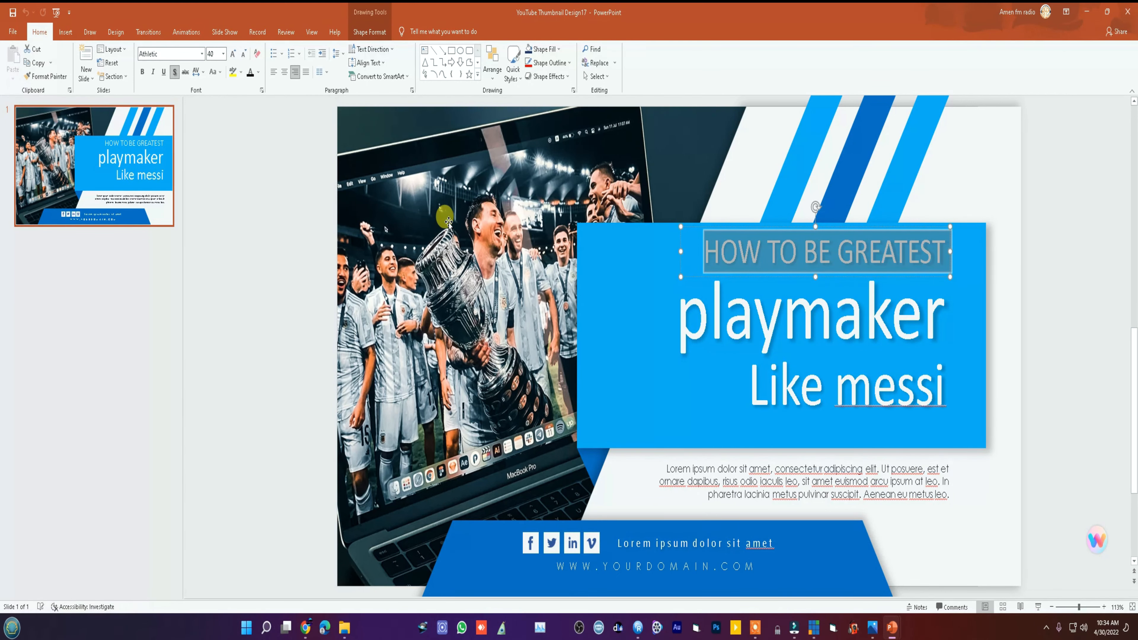
With the laptop picture selected, look at the device and online sources for inserting a picture, closing each without inserting
click(448, 221)
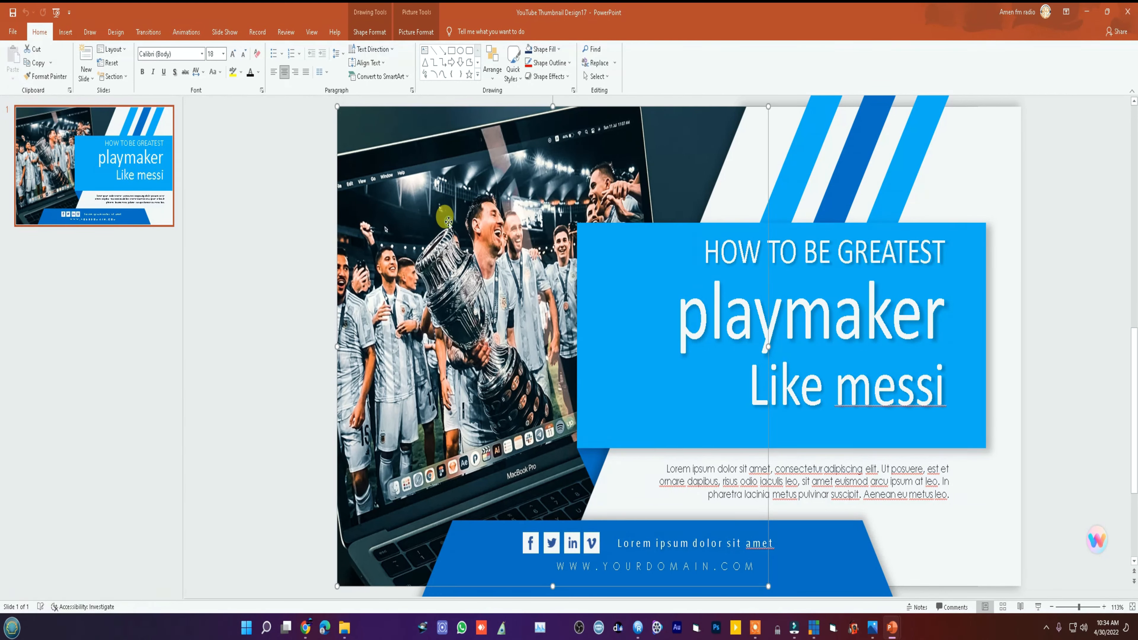
click(66, 33)
click(66, 62)
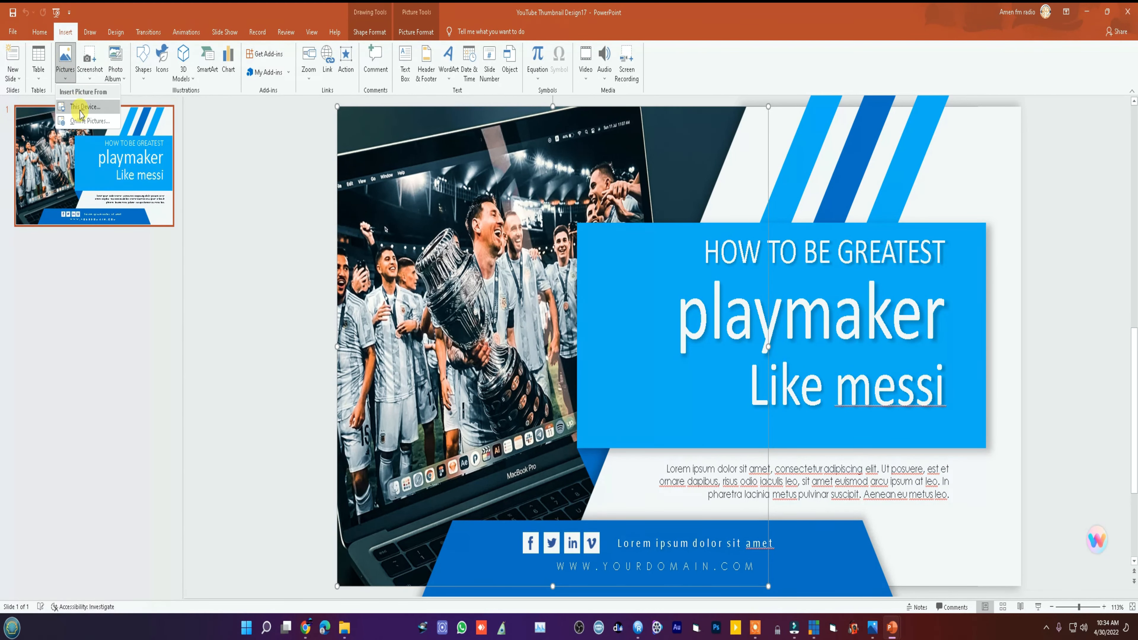
click(84, 107)
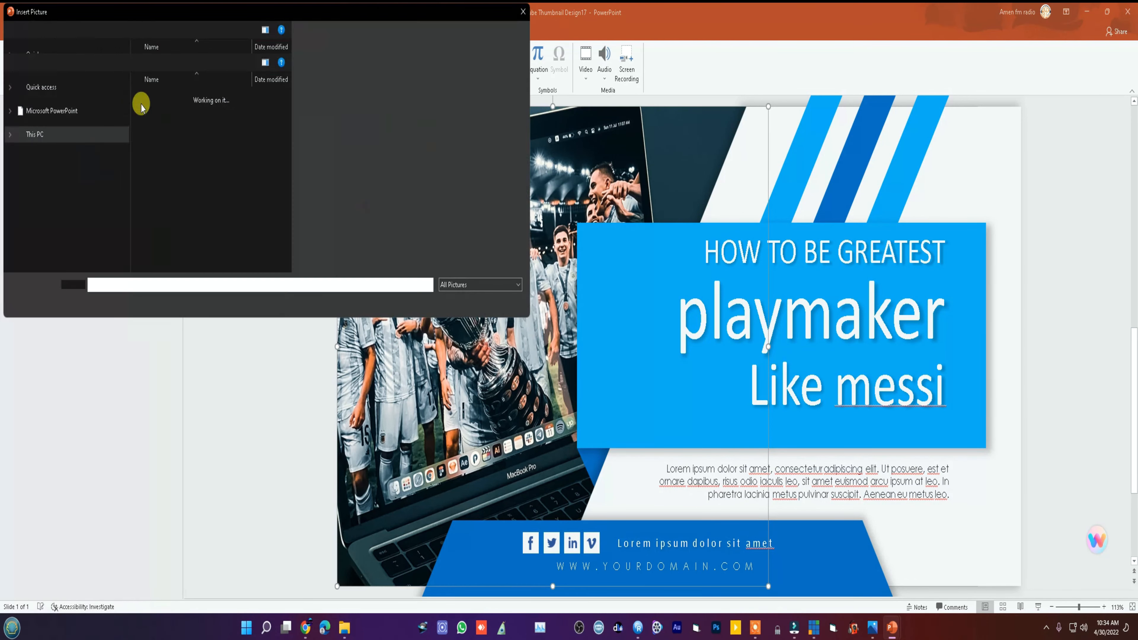
click(522, 12)
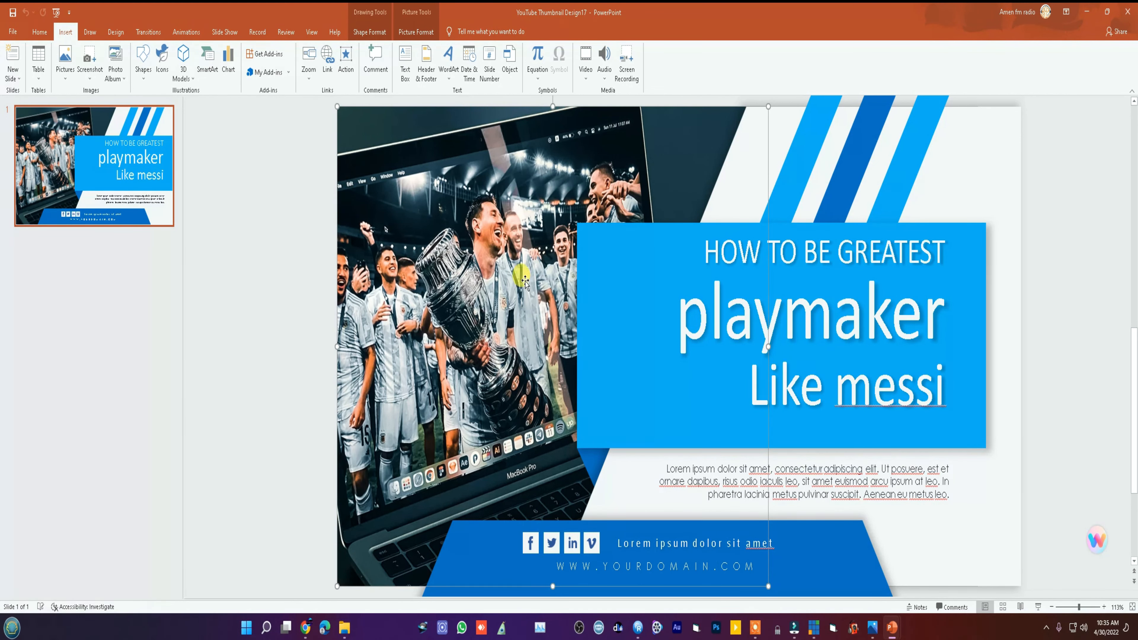
click(67, 64)
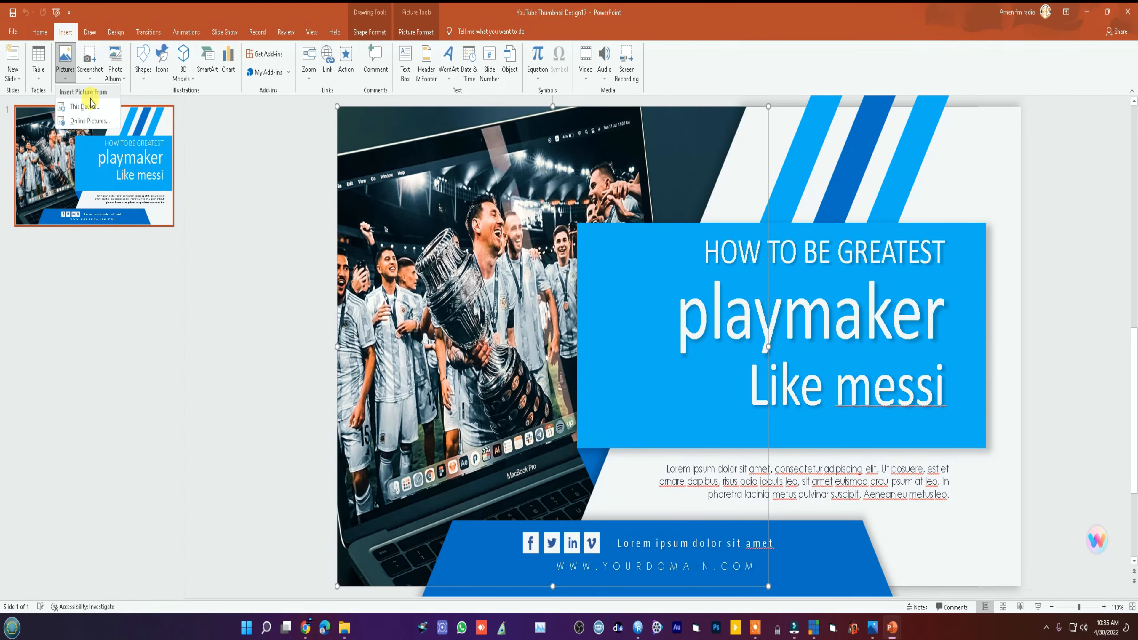
click(91, 121)
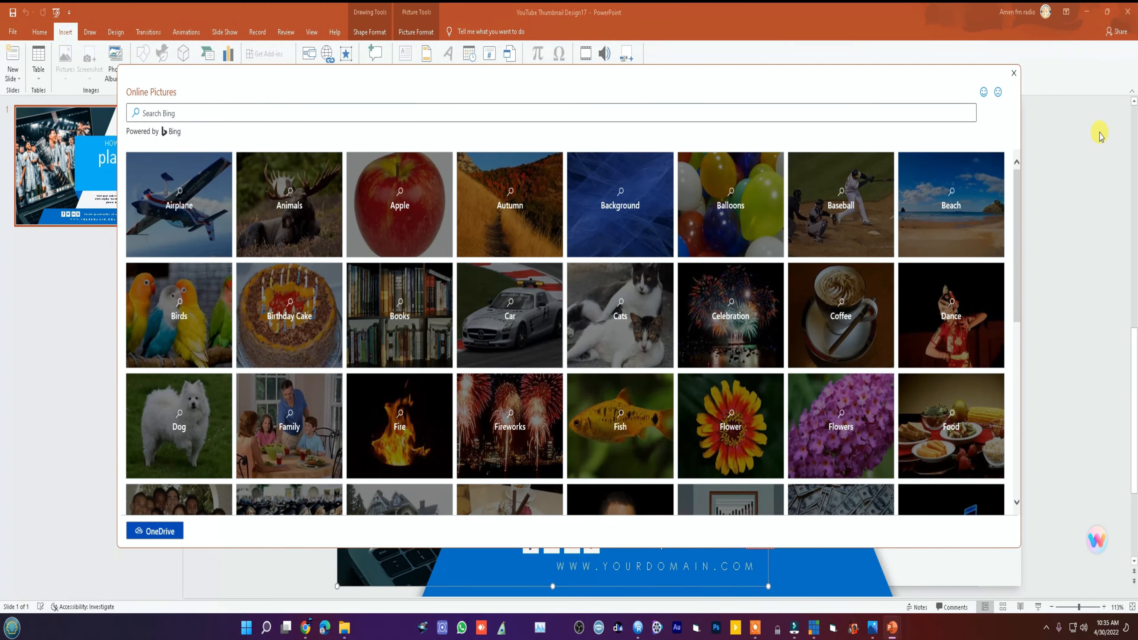
click(1013, 72)
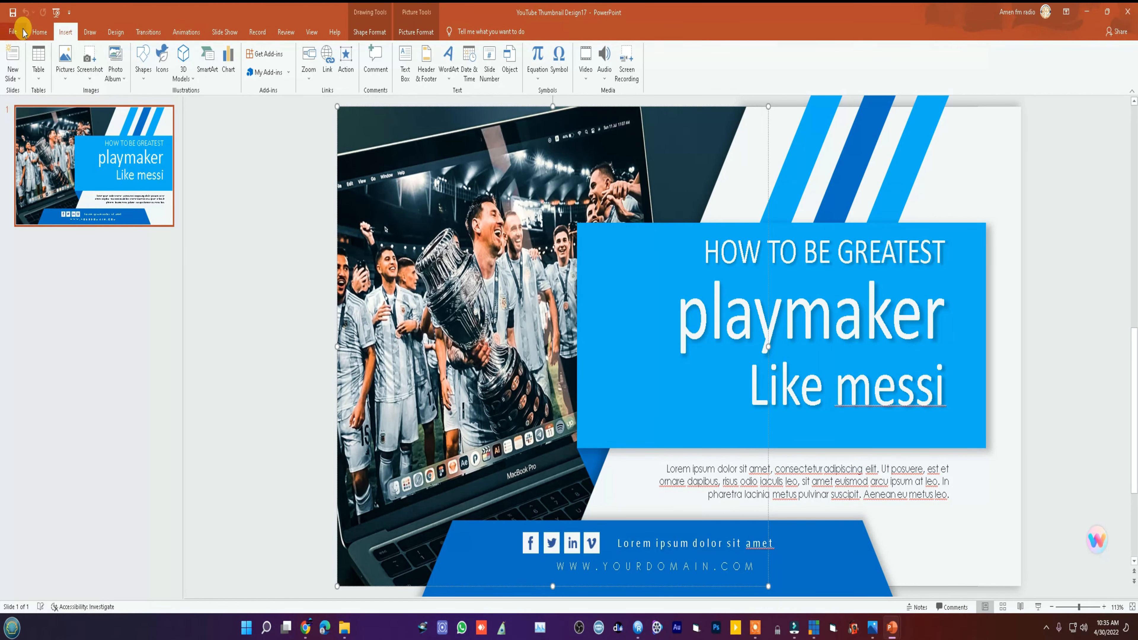
click(39, 32)
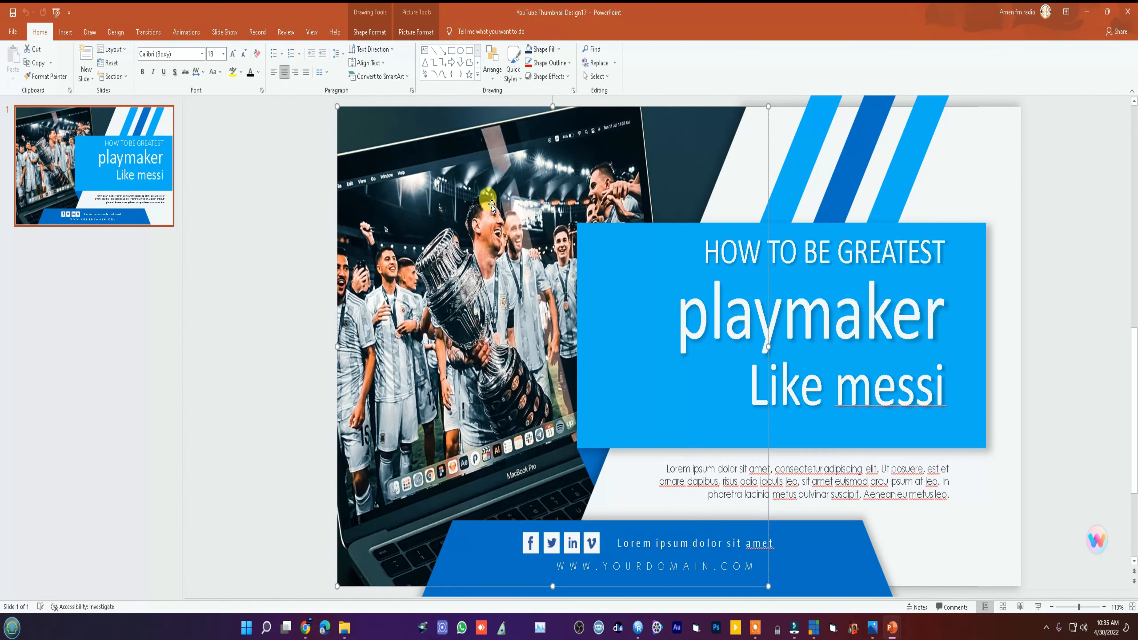
click(66, 32)
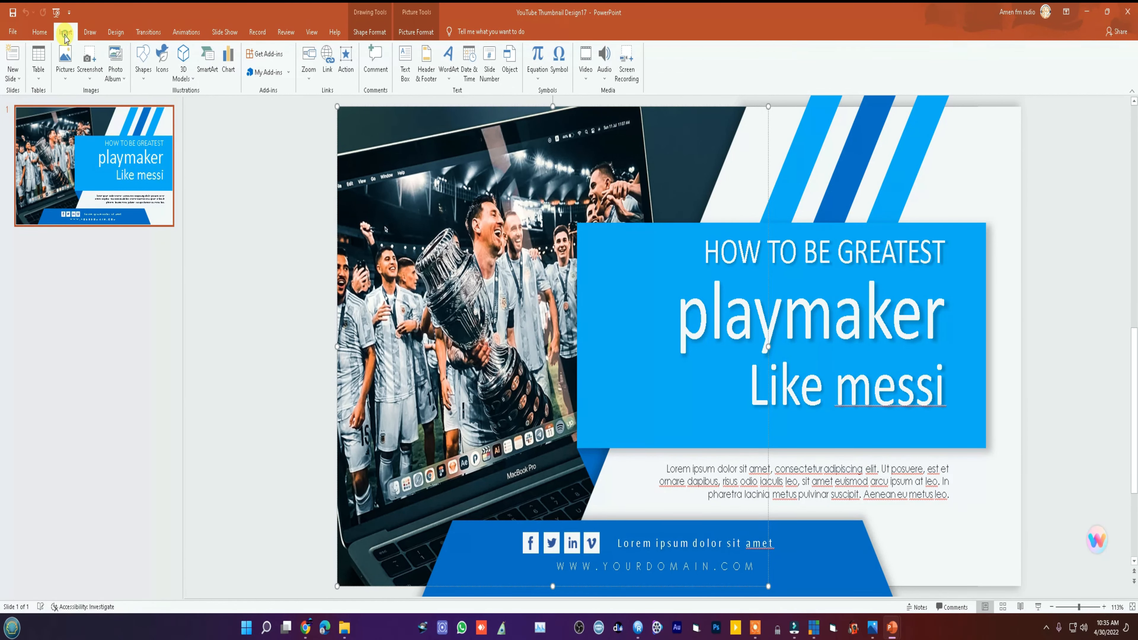
right_click(466, 194)
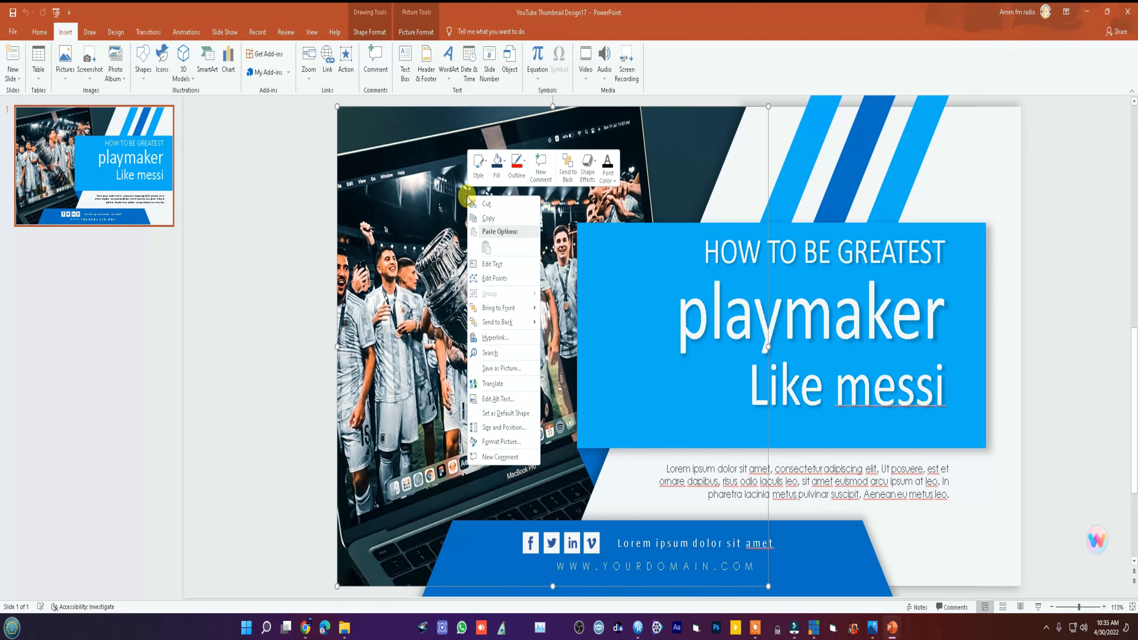
click(444, 195)
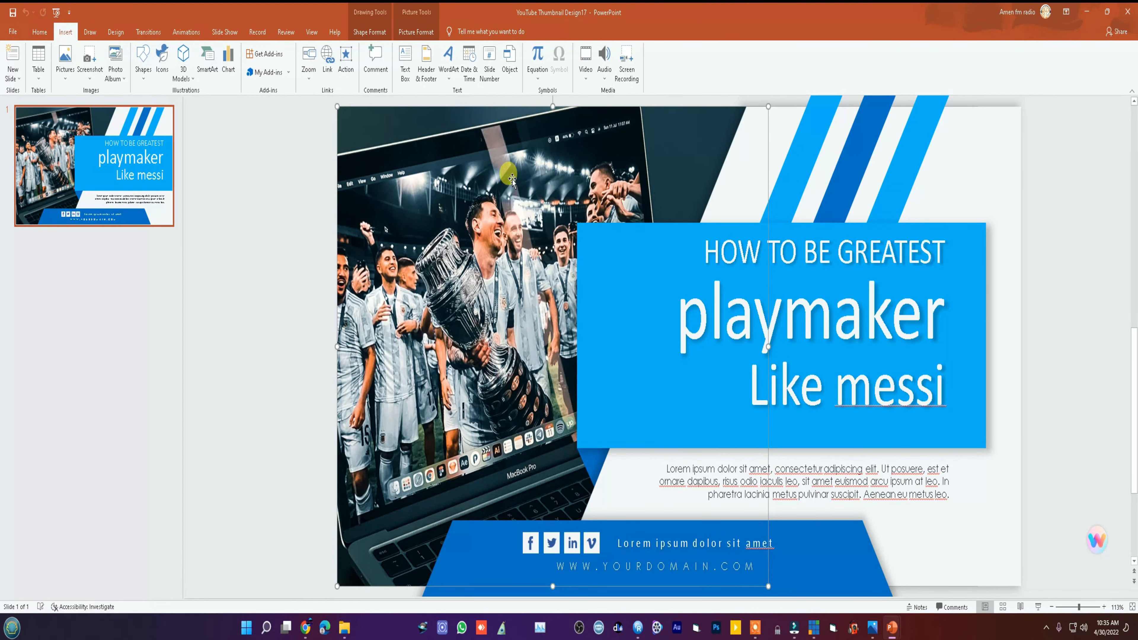
click(37, 33)
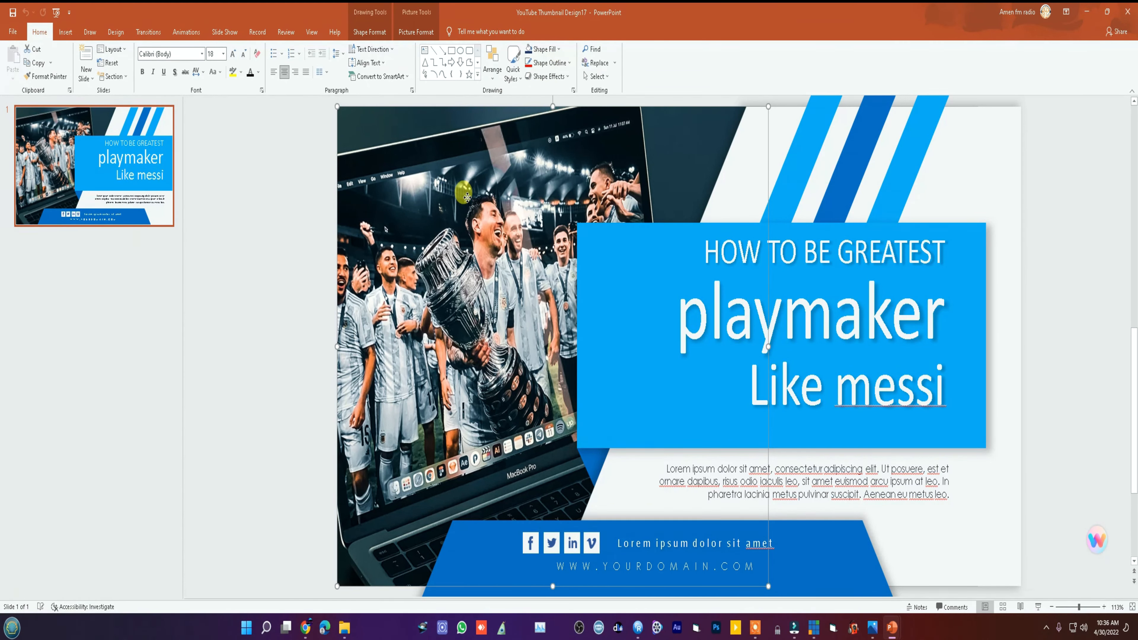
click(65, 32)
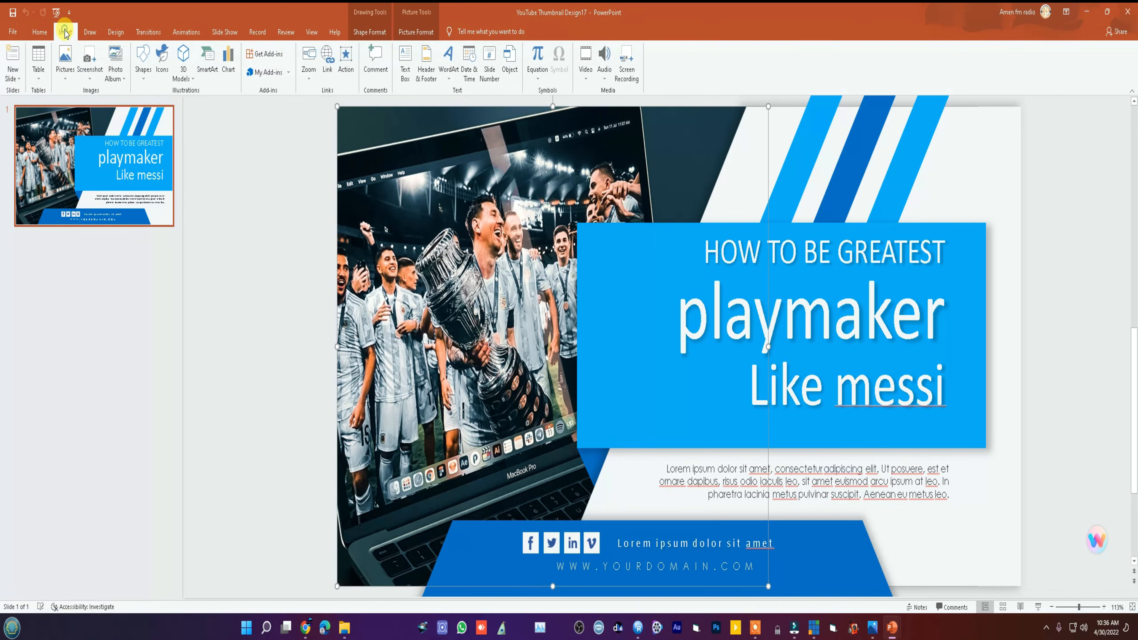
click(66, 63)
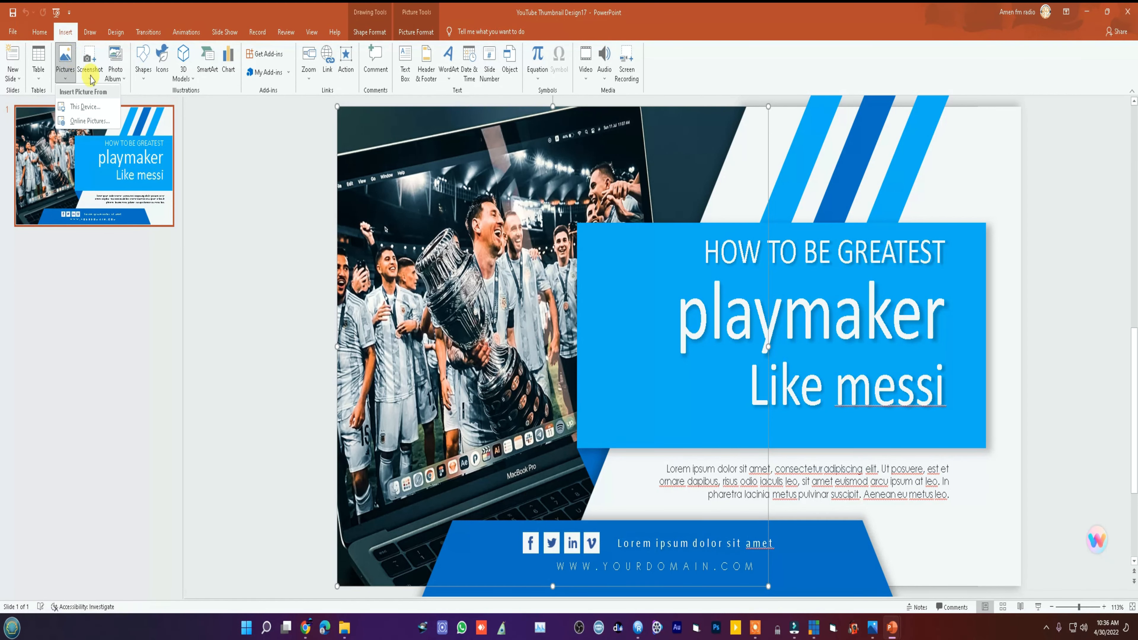
click(444, 228)
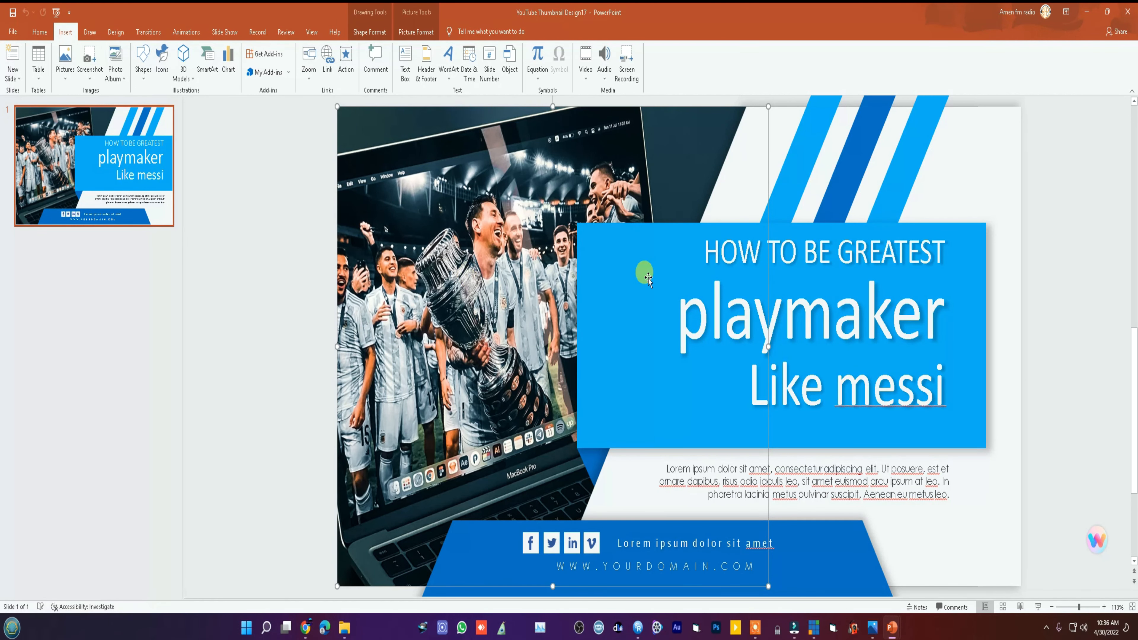
Switch to Photos to review the finished example thumbnail Slide1.JPG, and return to the PowerPoint template
click(779, 246)
triple_click(778, 251)
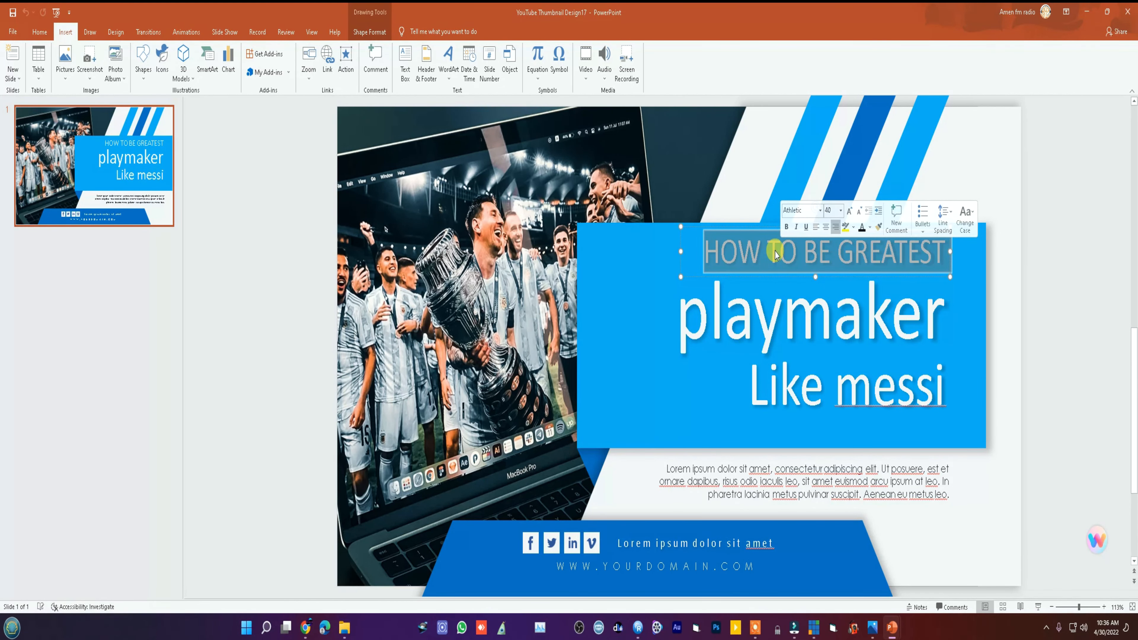
click(873, 627)
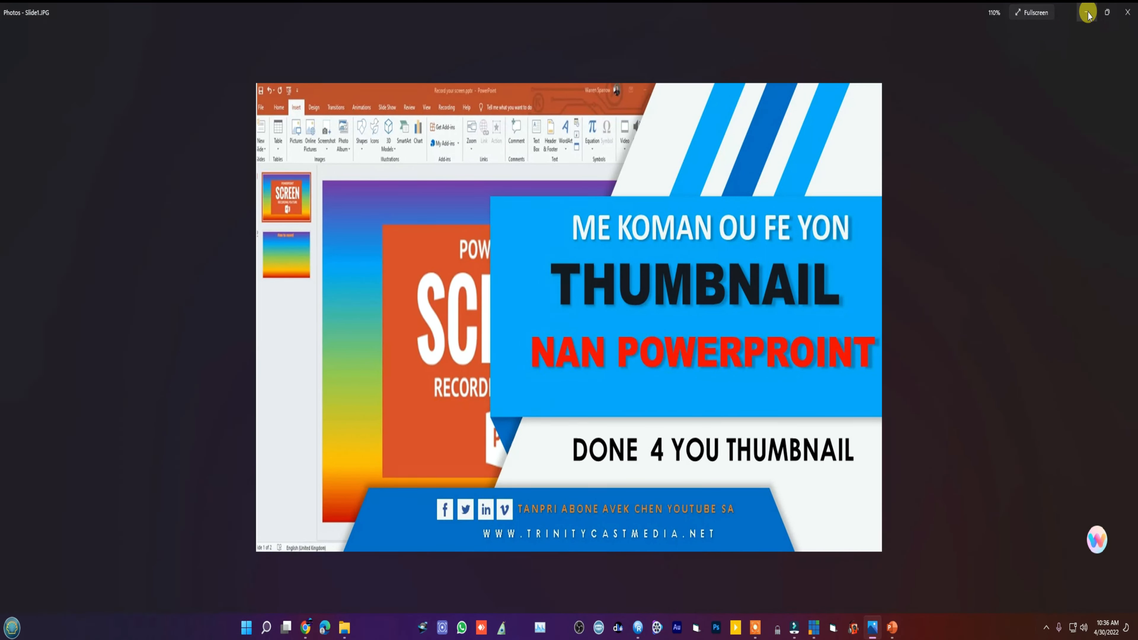
click(1095, 17)
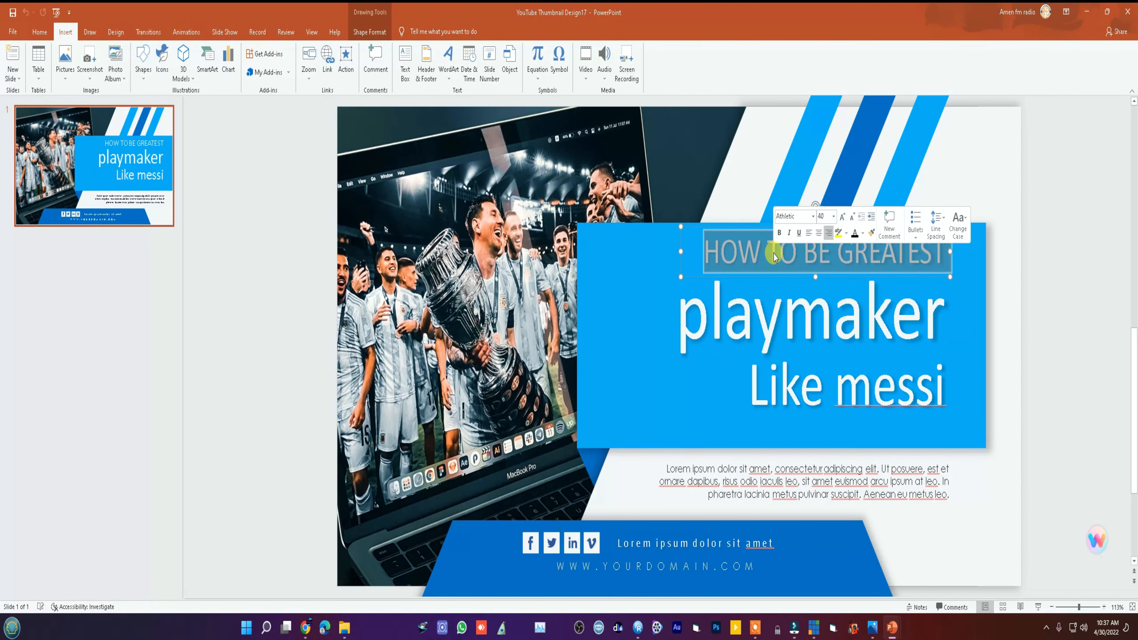
Replace the "HOW TO BE GREATEST" heading in the blue box with "WELCOME TO DD-SHOW"
triple_click(775, 257)
click(754, 253)
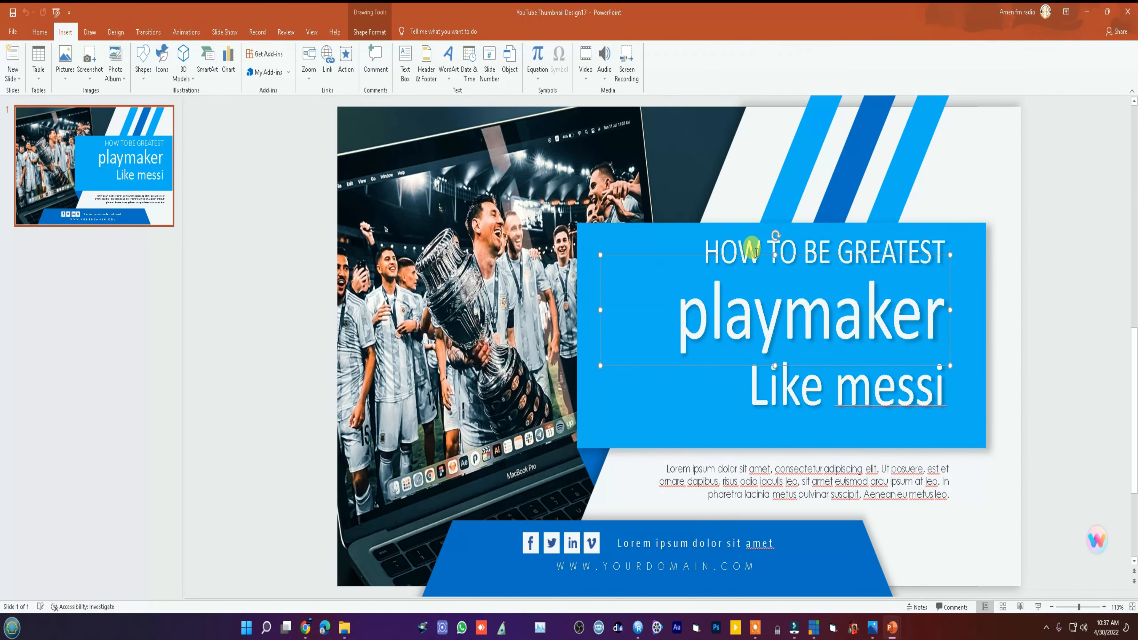
triple_click(762, 251)
click(766, 250)
double_click(773, 249)
click(709, 248)
drag(709, 248, 932, 257)
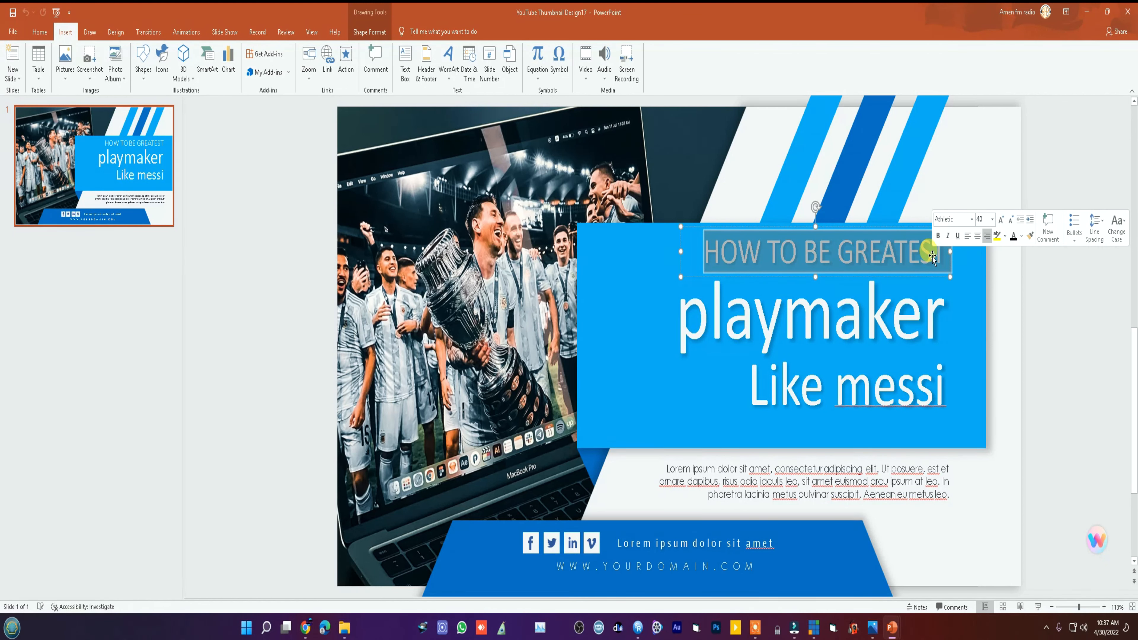
text(M)
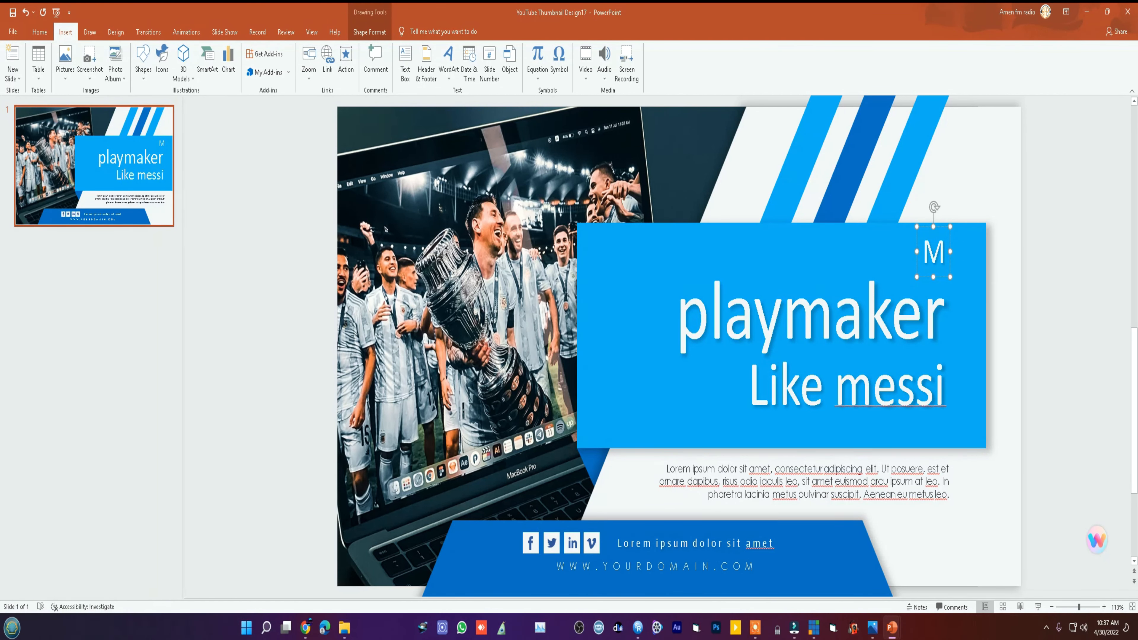
key(BackSpace)
text(WEL)
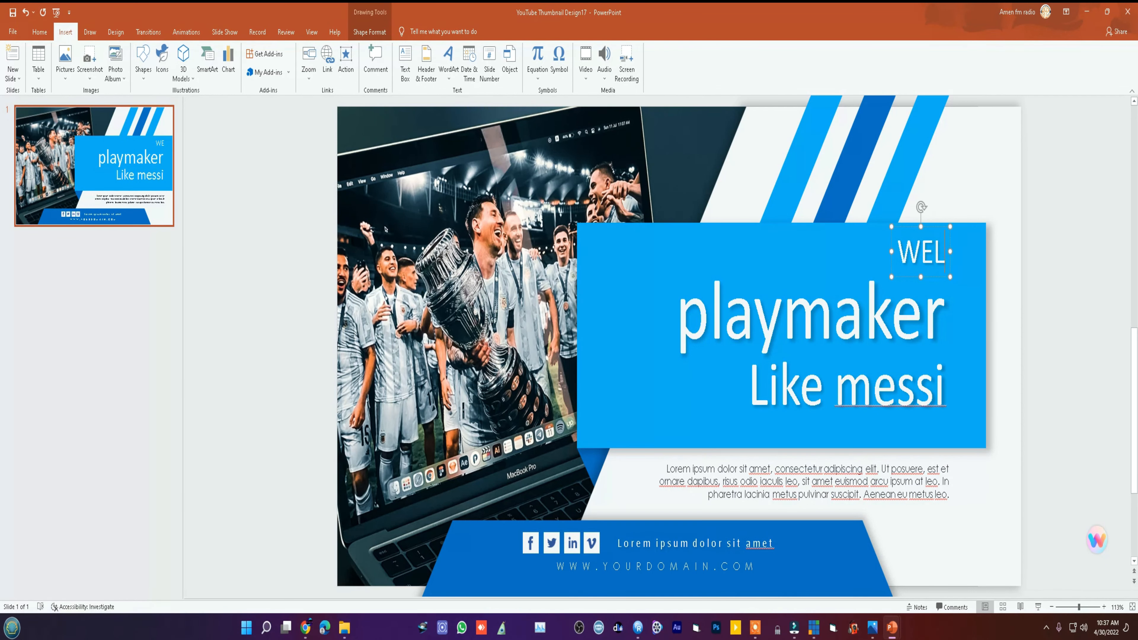
text(COM)
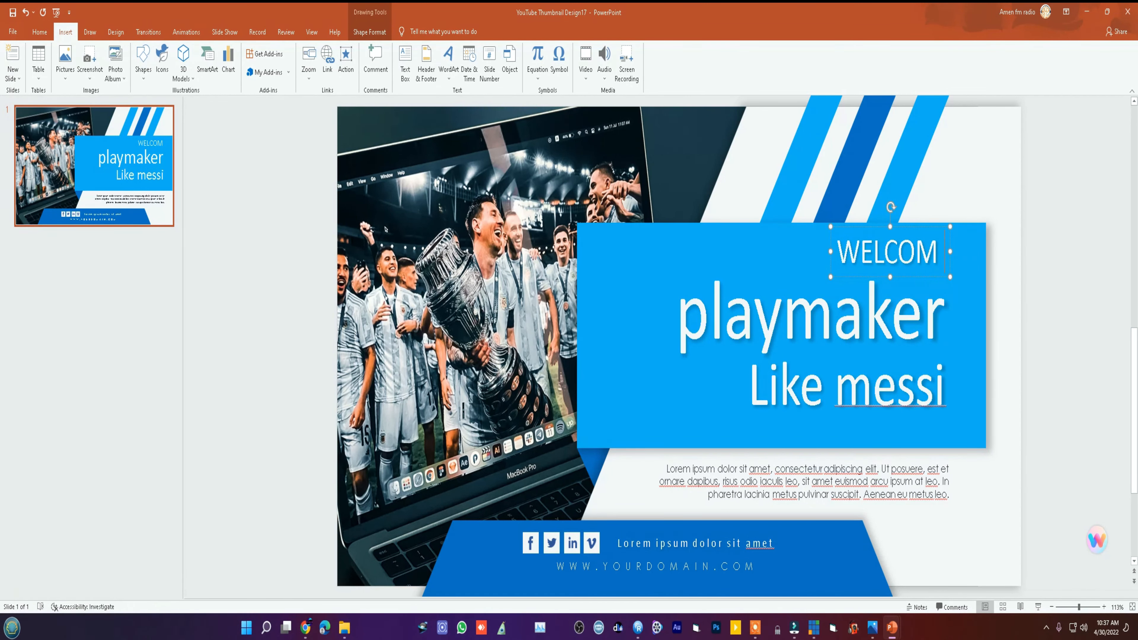
key(BackSpace)
text(E)
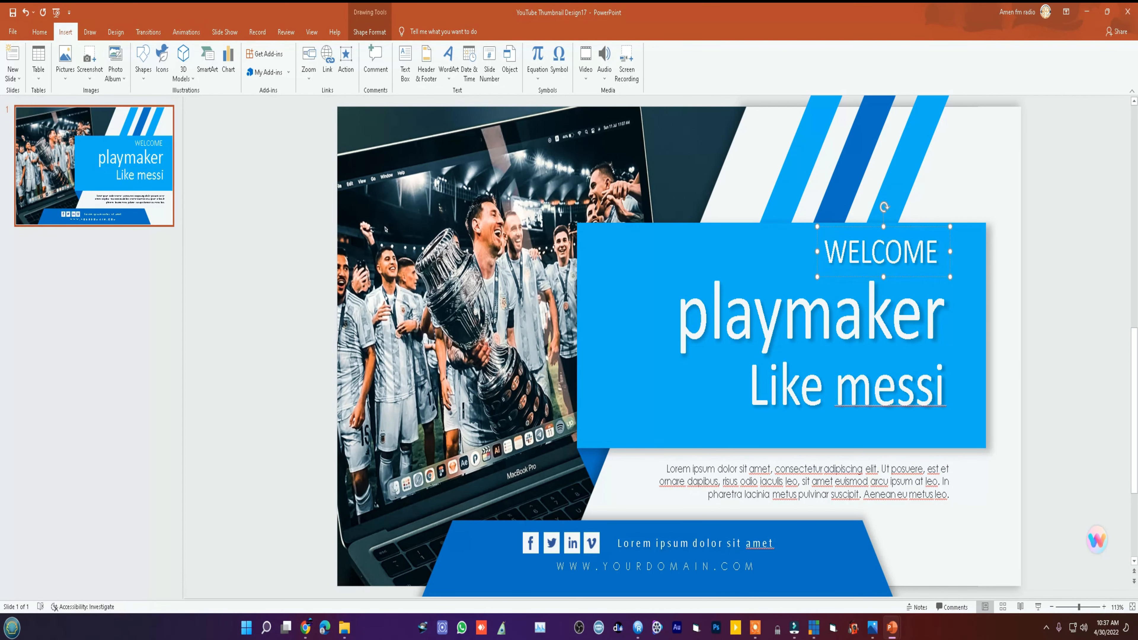
text( TO)
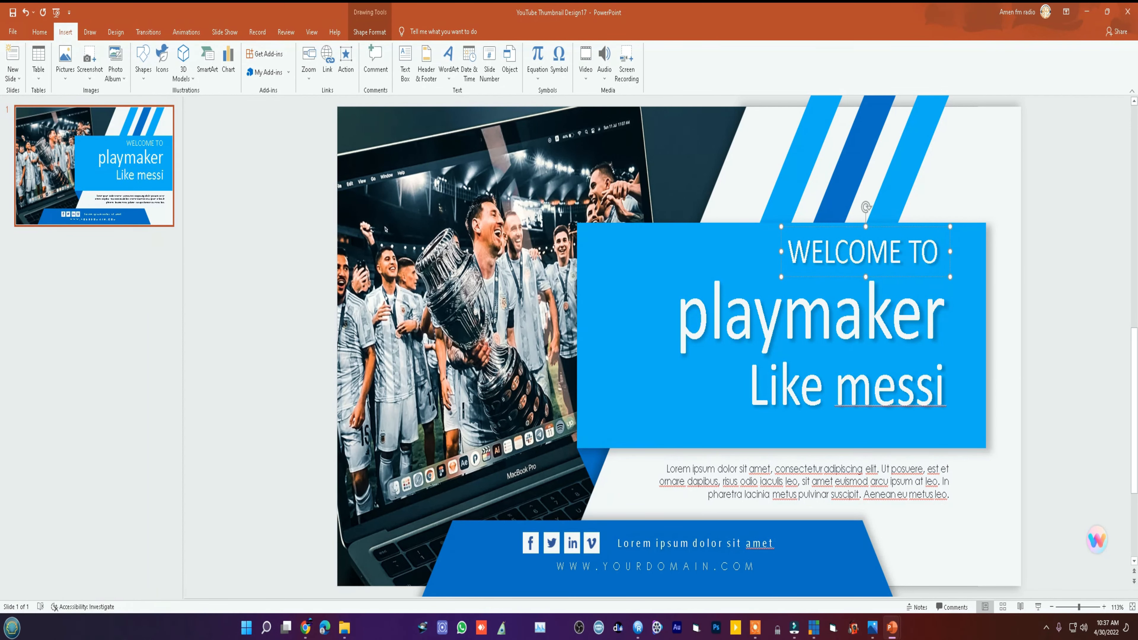
text( D)
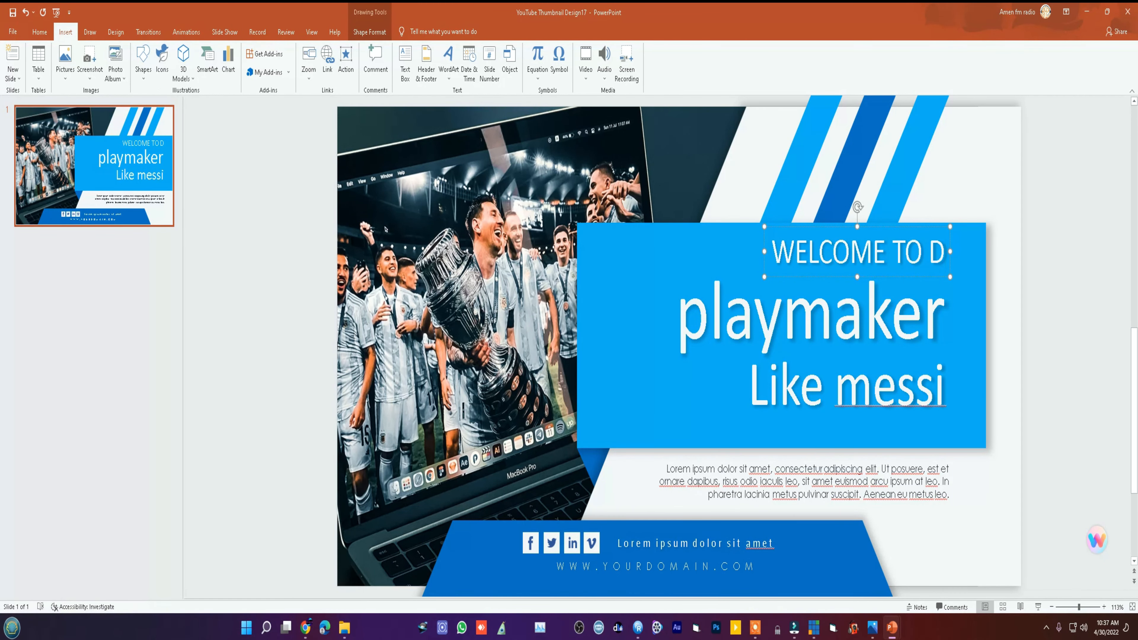
text(YDY)
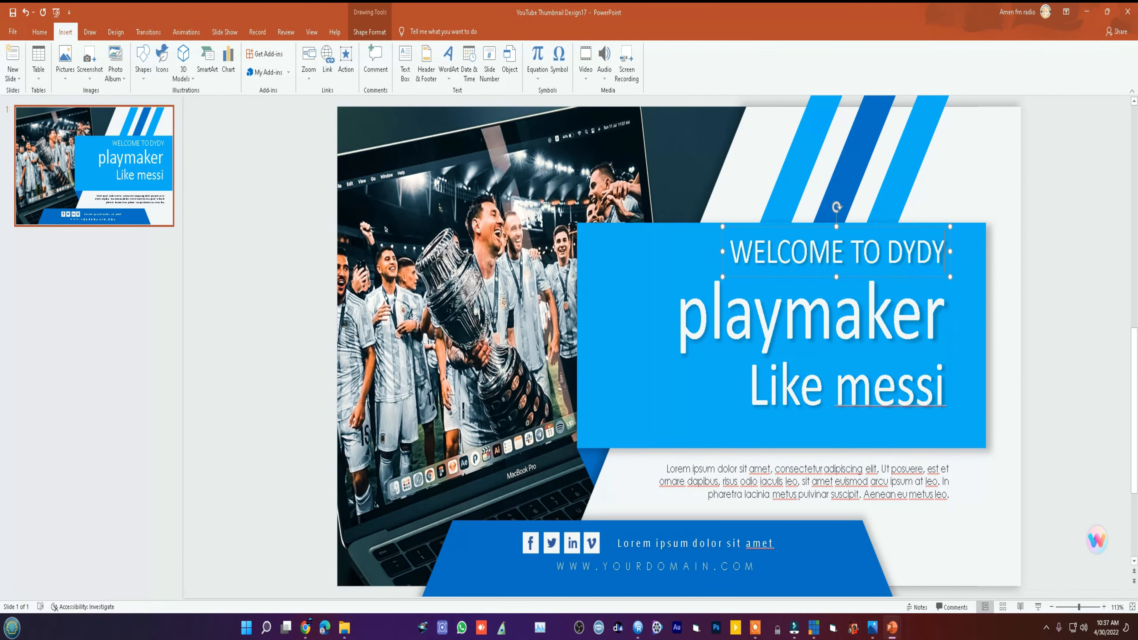
key(BackSpace)
key(BackSpace)
key(BackSpace)
key(BackSpace)
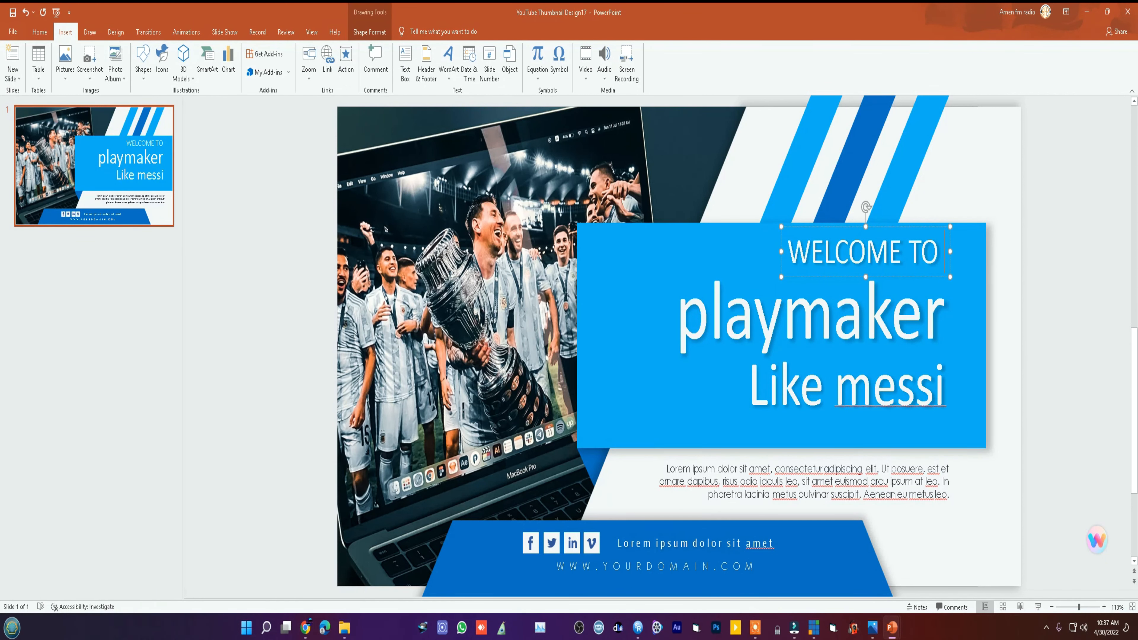
text(DD)
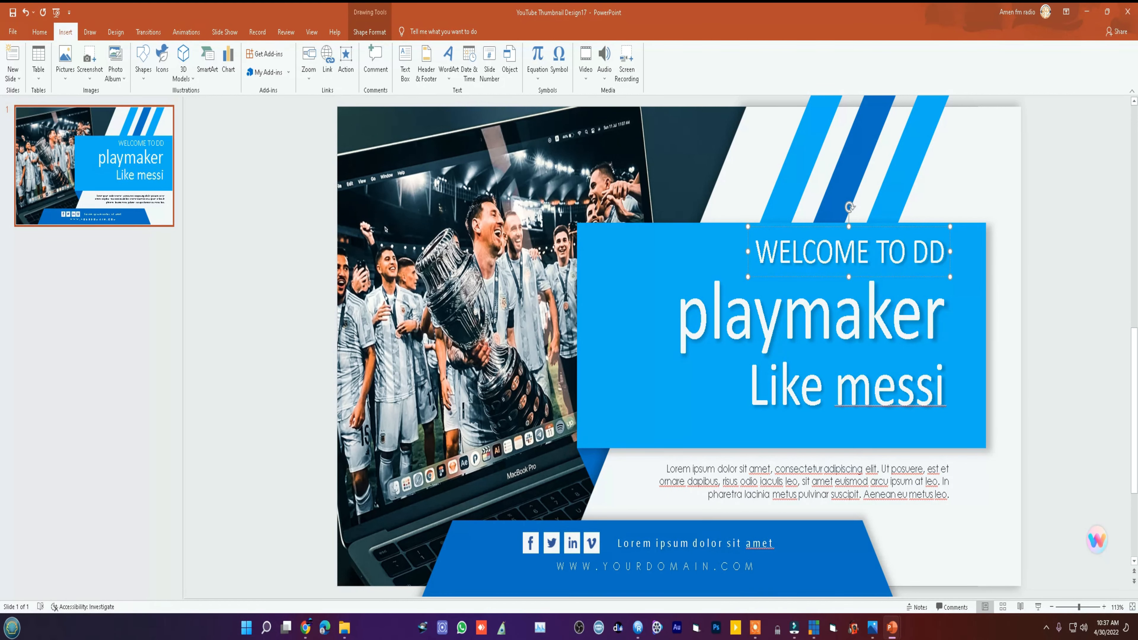
text(-)
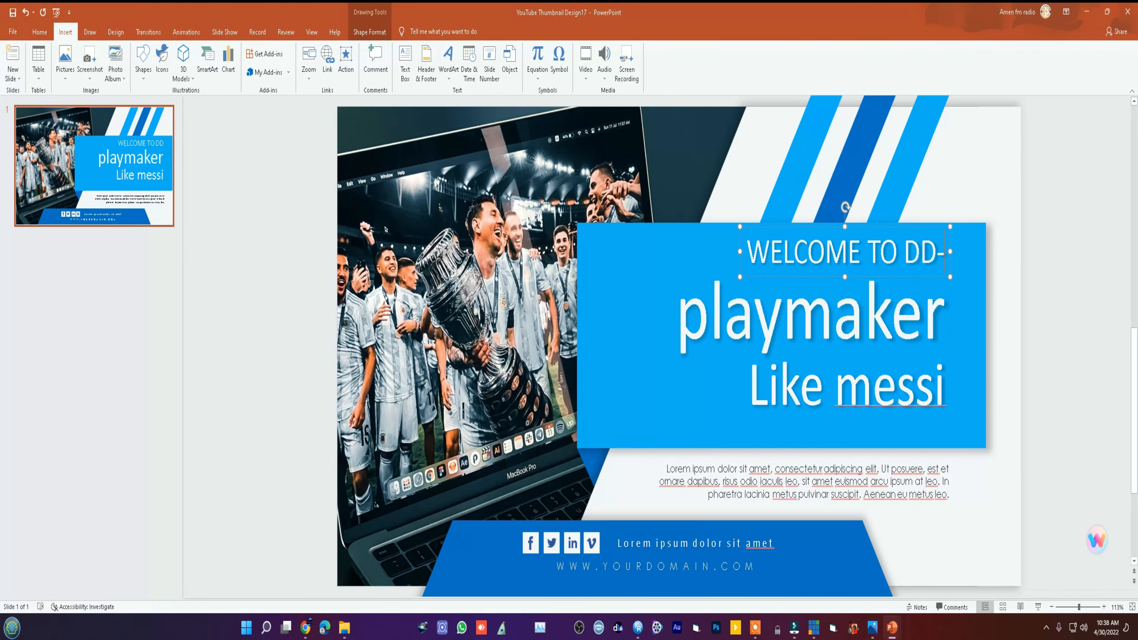
text(SHO)
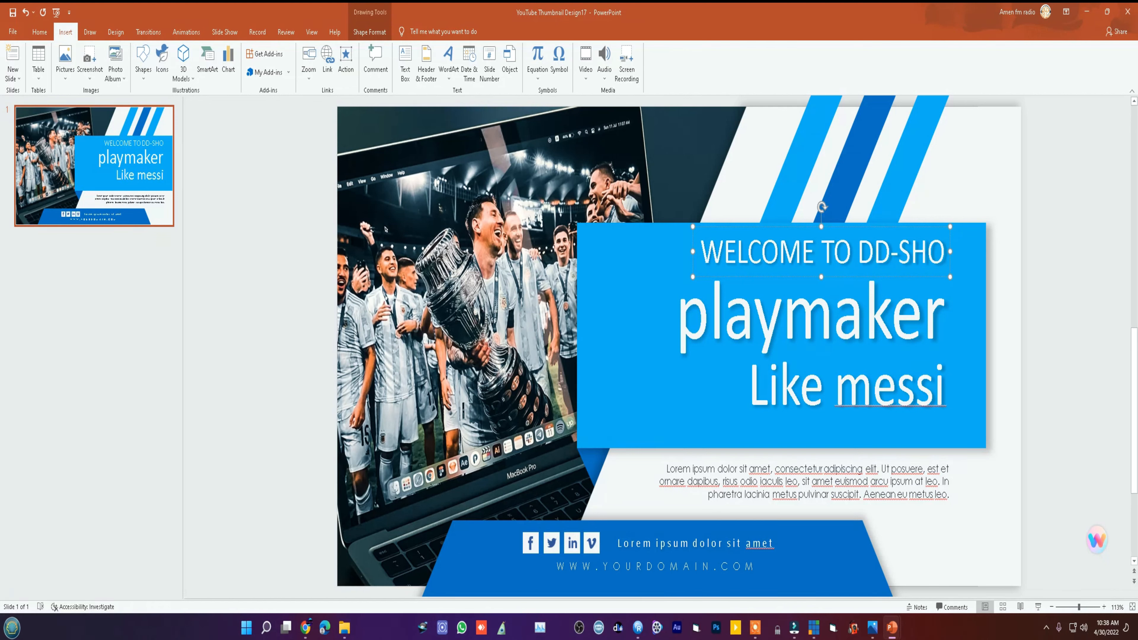
text(W)
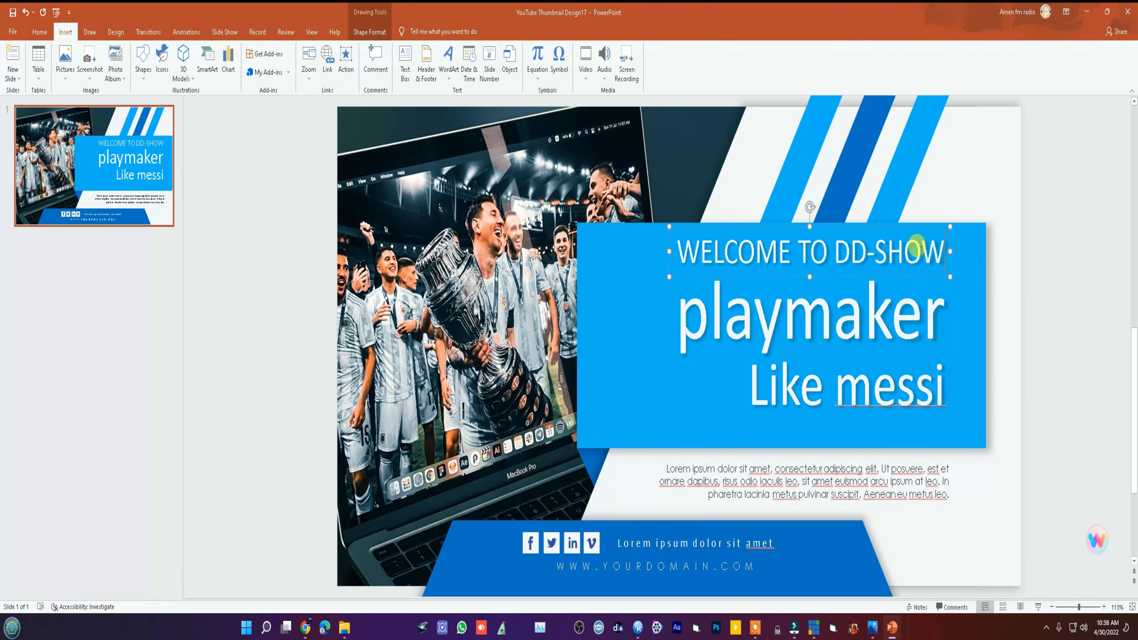
Make the "WELCOME TO DD-SHOW" heading bold and set its font to Bahnschrift SemiBold
double_click(921, 248)
triple_click(921, 250)
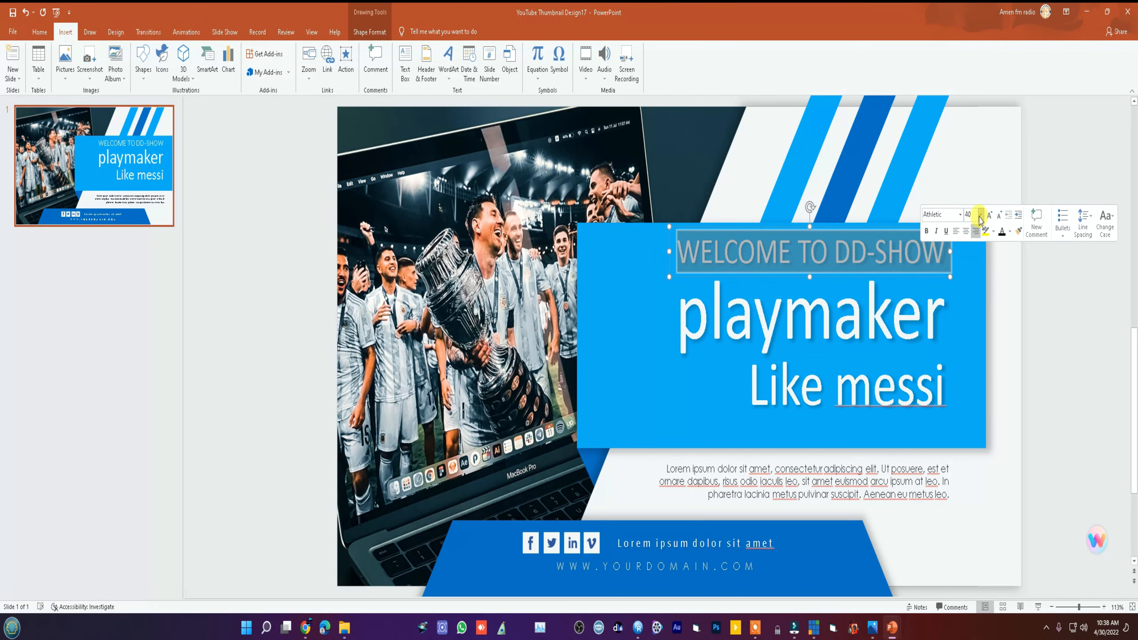
click(926, 232)
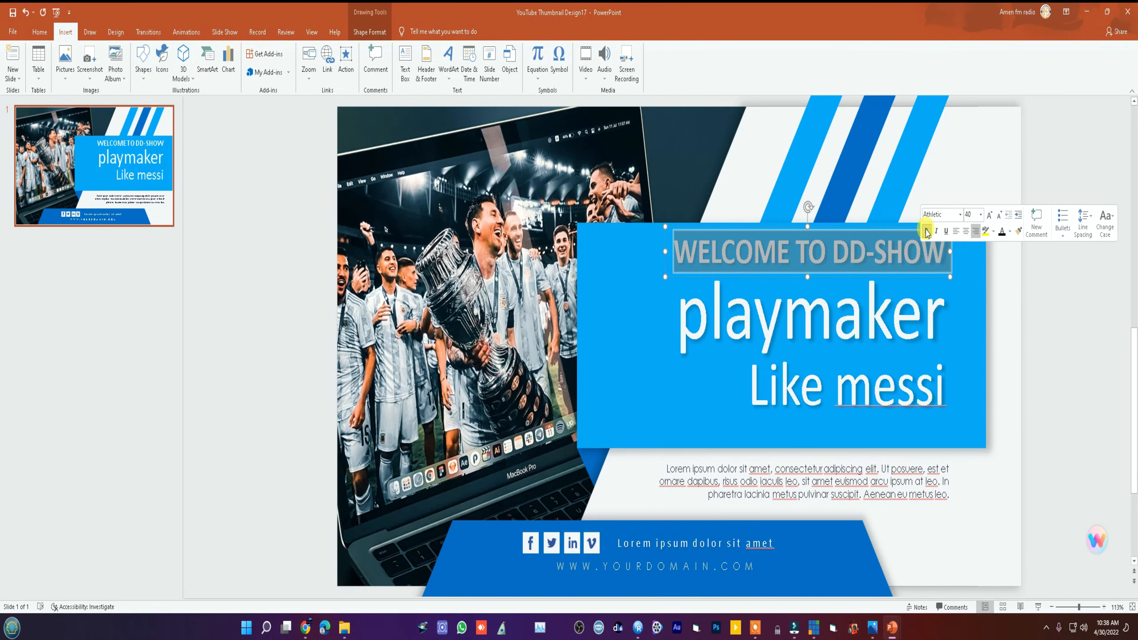
click(960, 215)
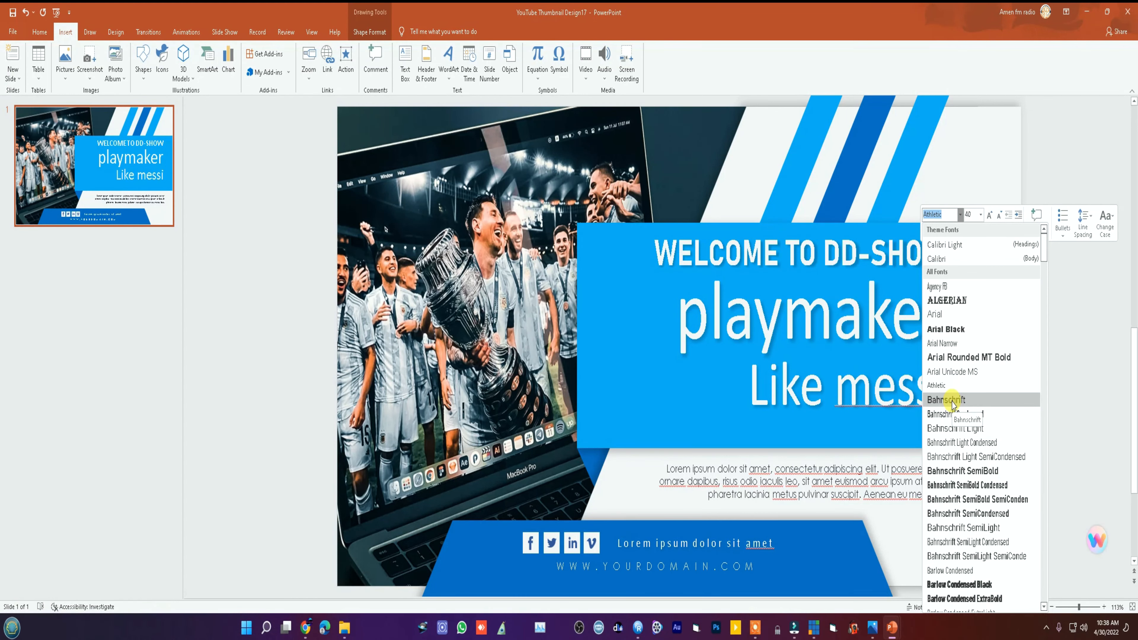
click(956, 471)
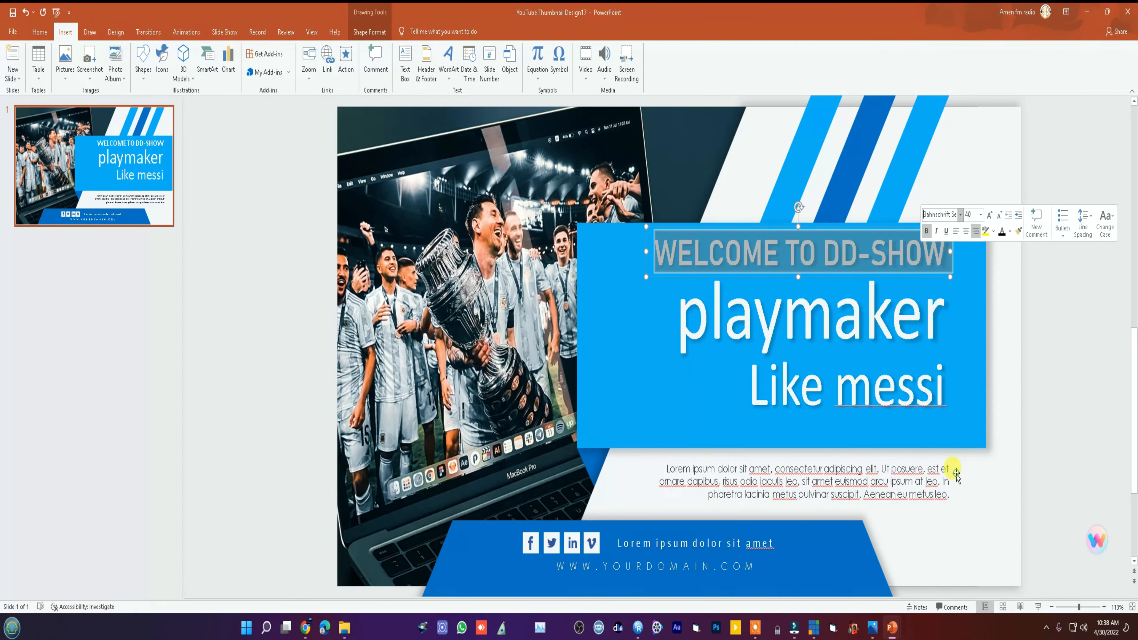
Color the "WELCOME TO DD-SHOW" heading orange, using one of the recent colors
click(1010, 233)
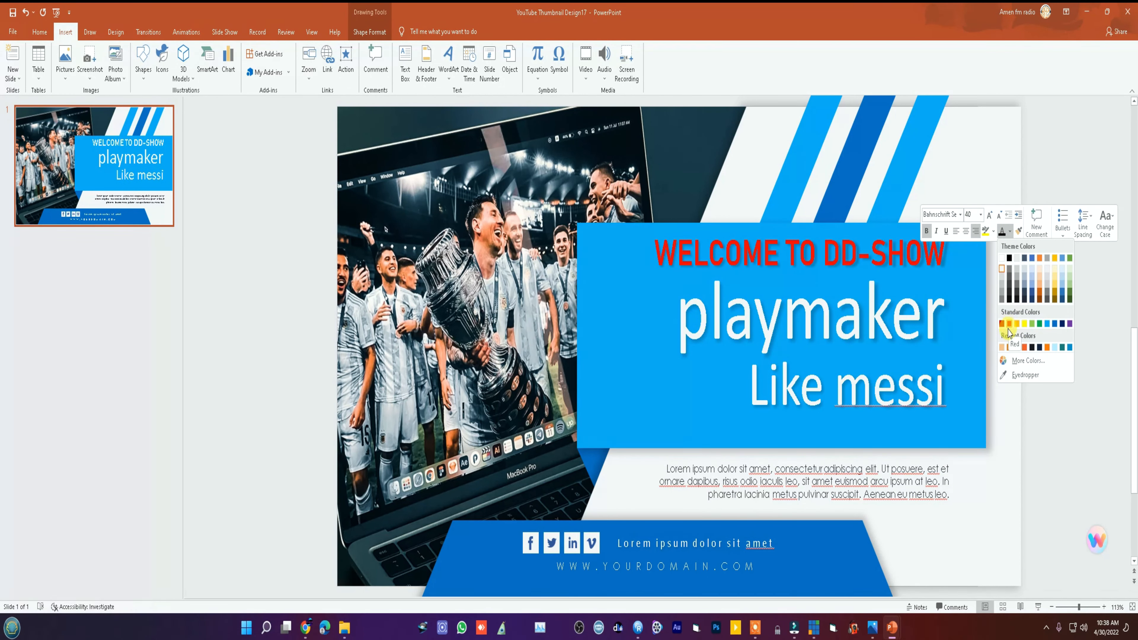
click(1047, 349)
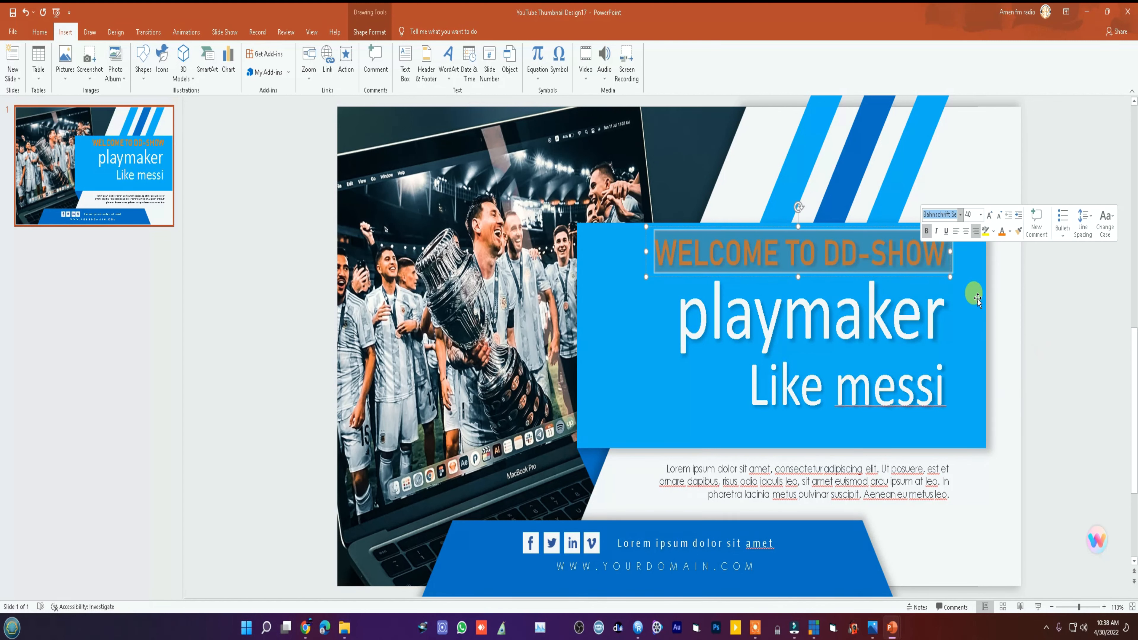
click(947, 253)
click(925, 250)
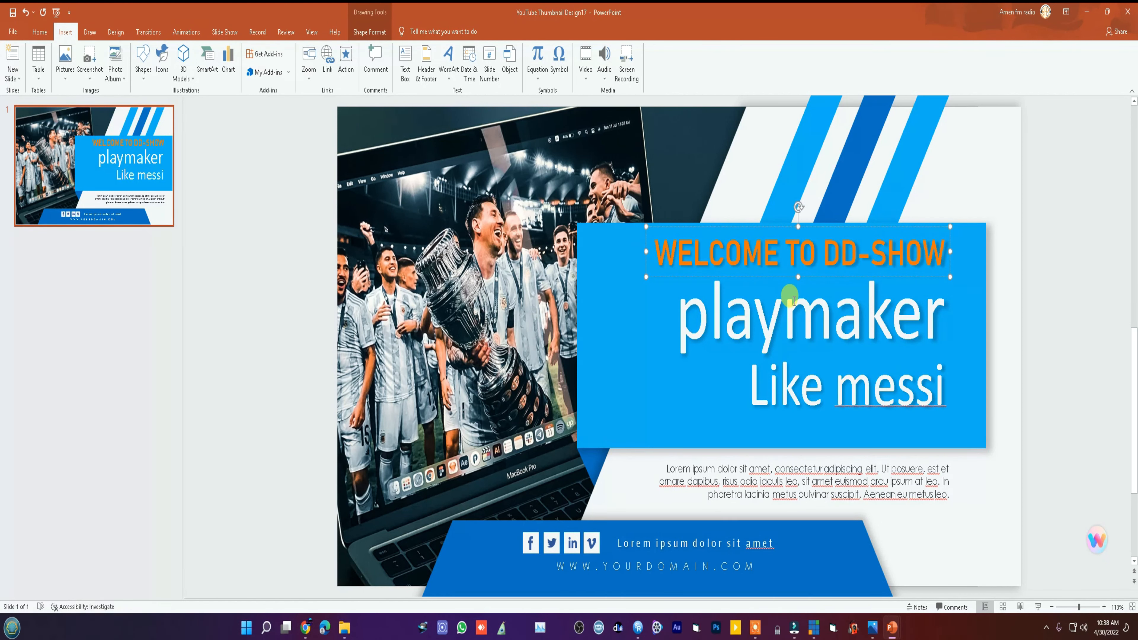
Replace the "playmaker" text in the blue box with "BROACASTING LIVE"
double_click(808, 318)
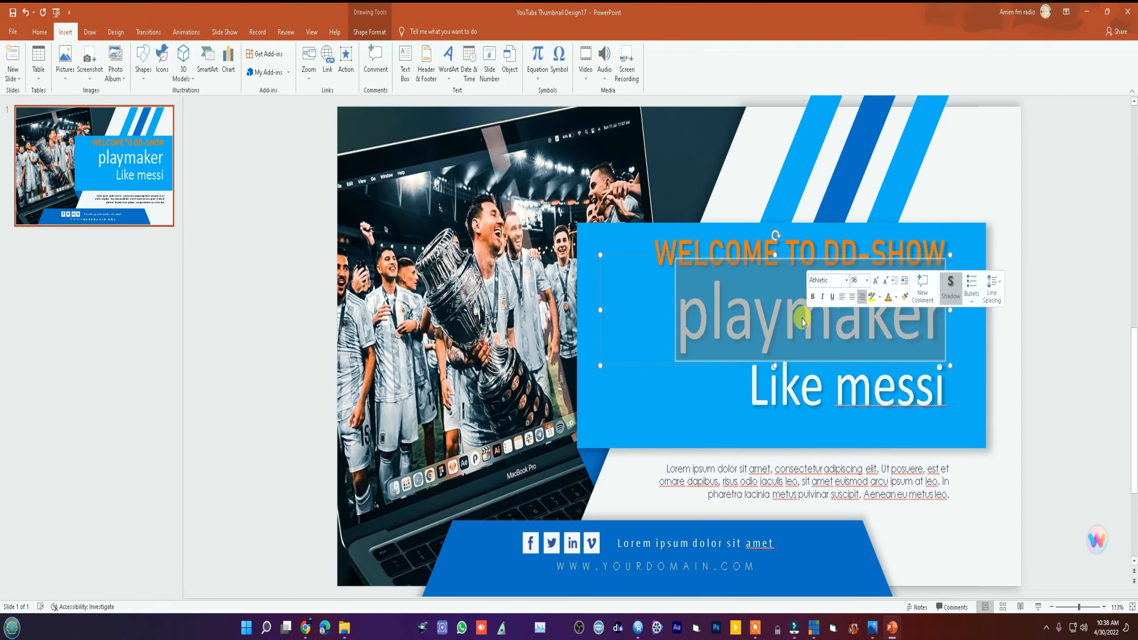
text(BRO)
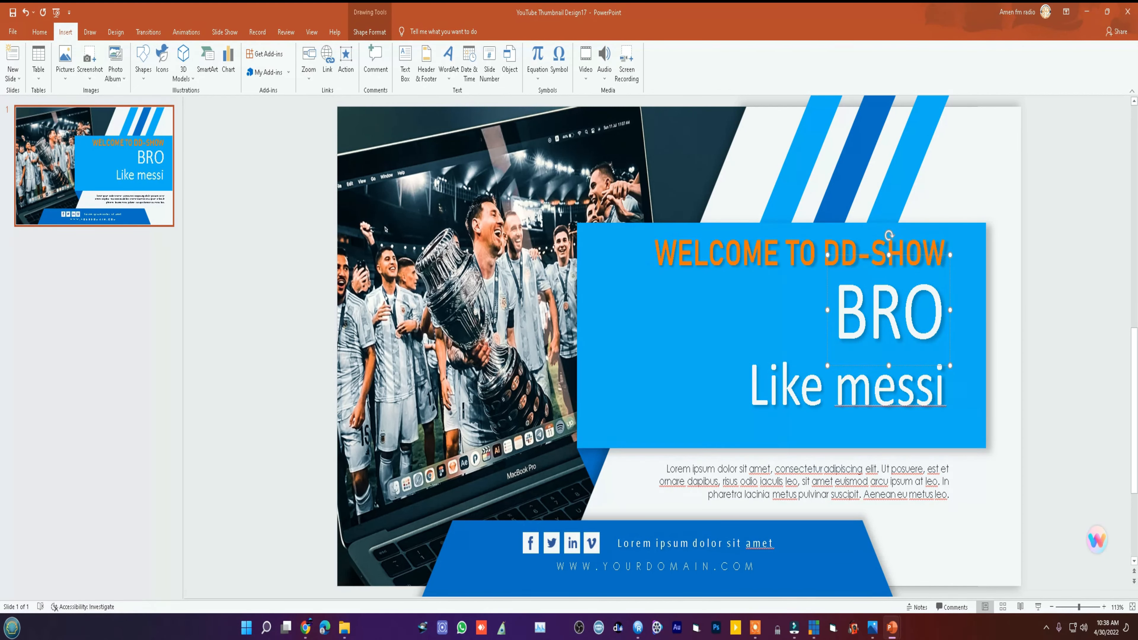
text(A)
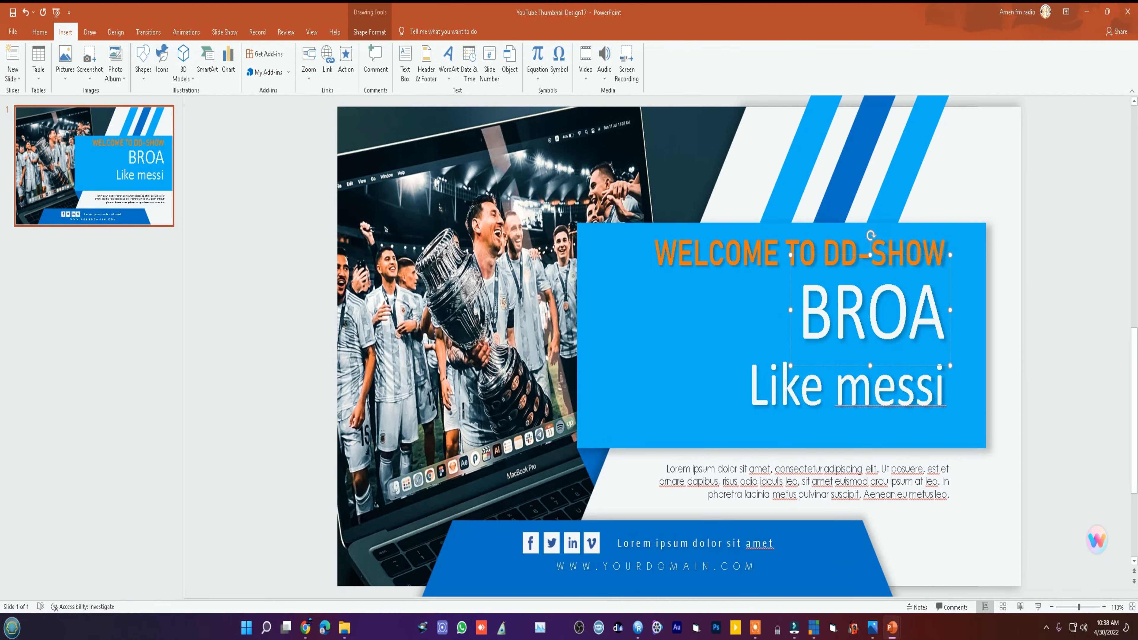
text(CAST)
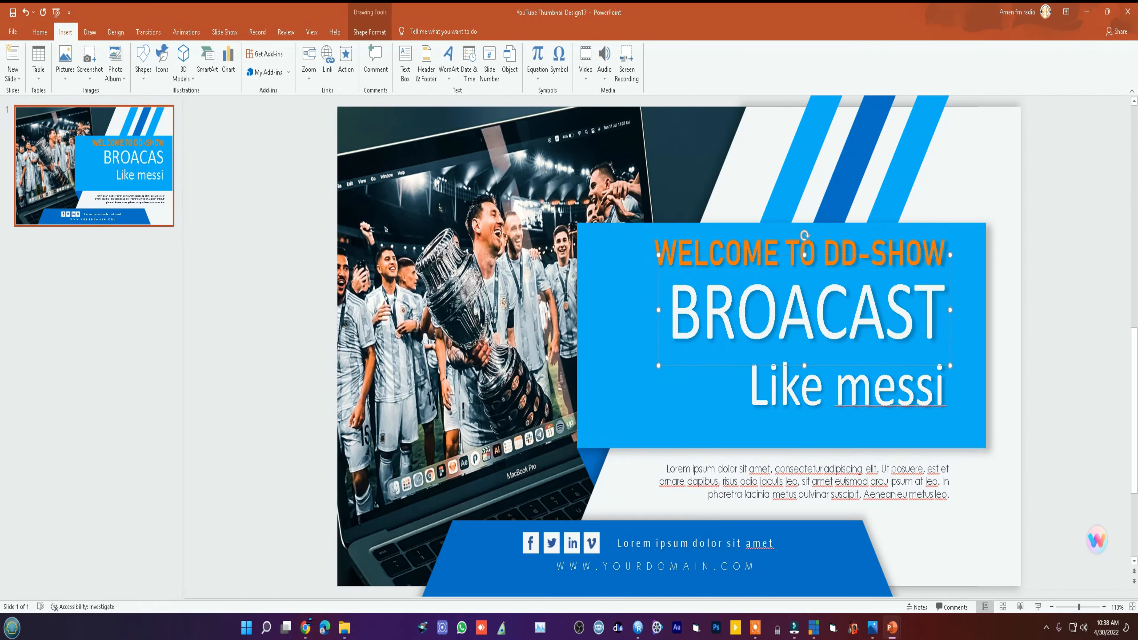
text(ING)
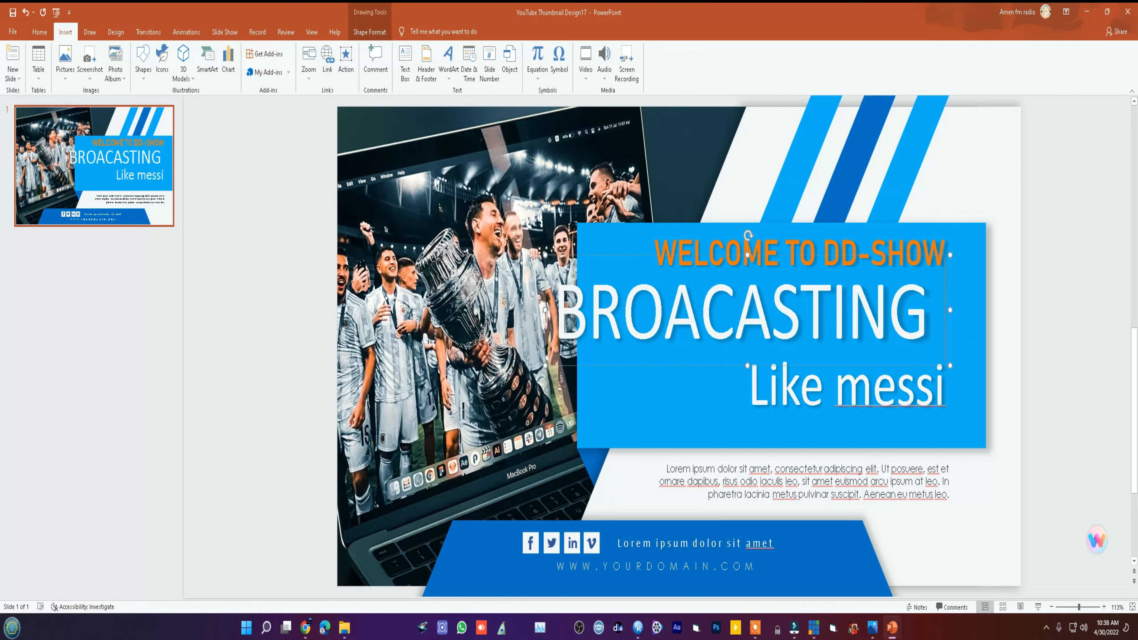
text( LIVE)
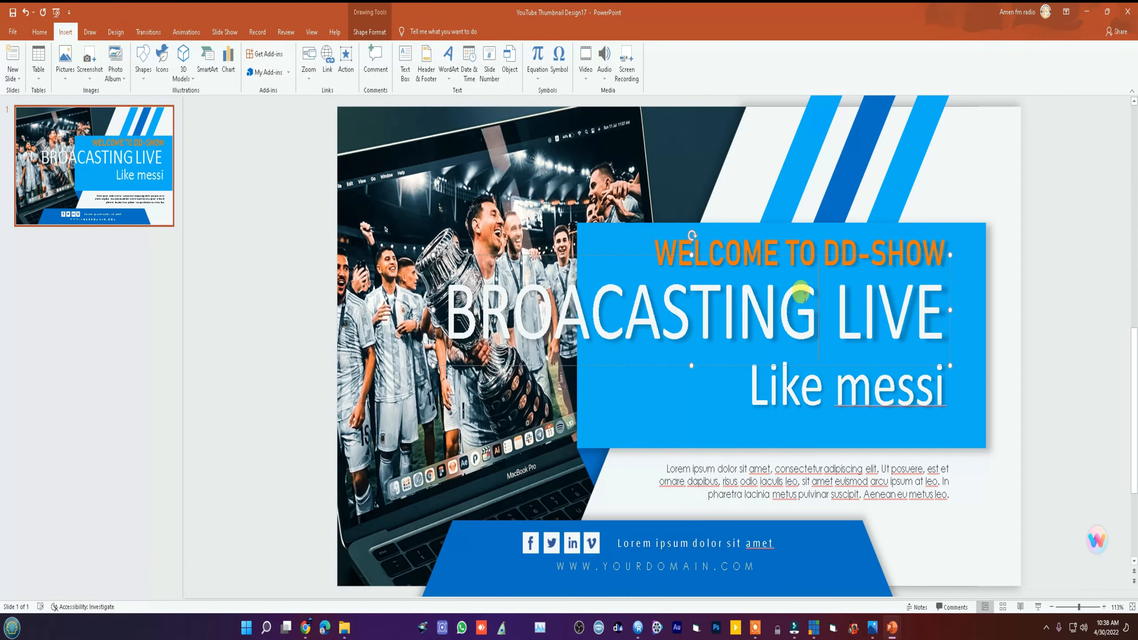
double_click(800, 298)
click(864, 265)
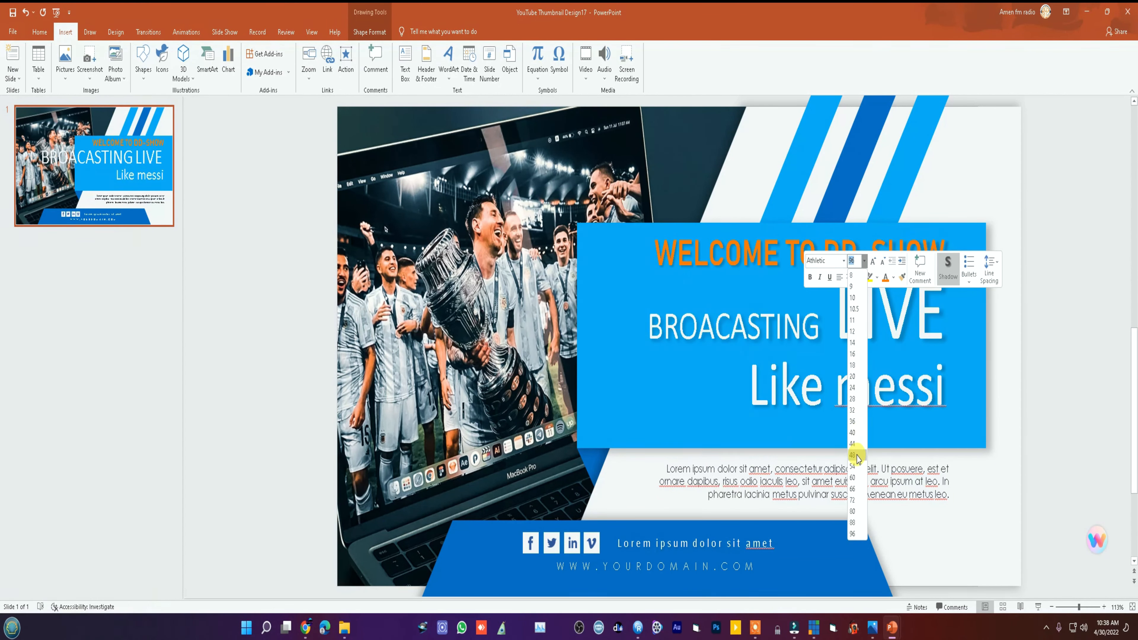
click(834, 316)
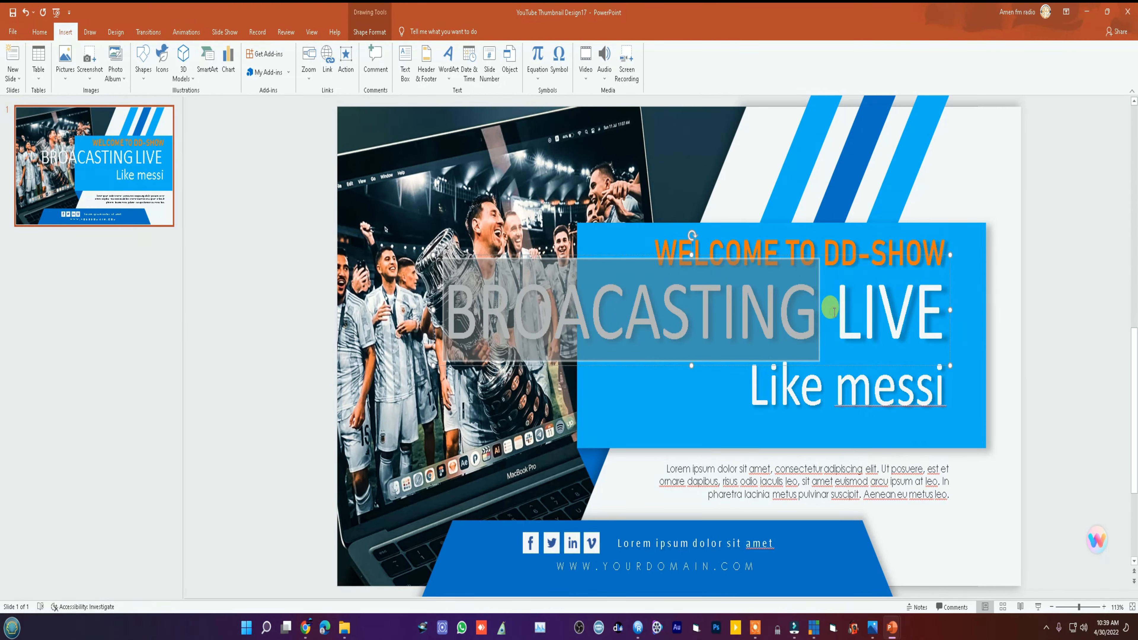
Set the font size of the whole "BROACASTING LIVE" line to 66
triple_click(836, 313)
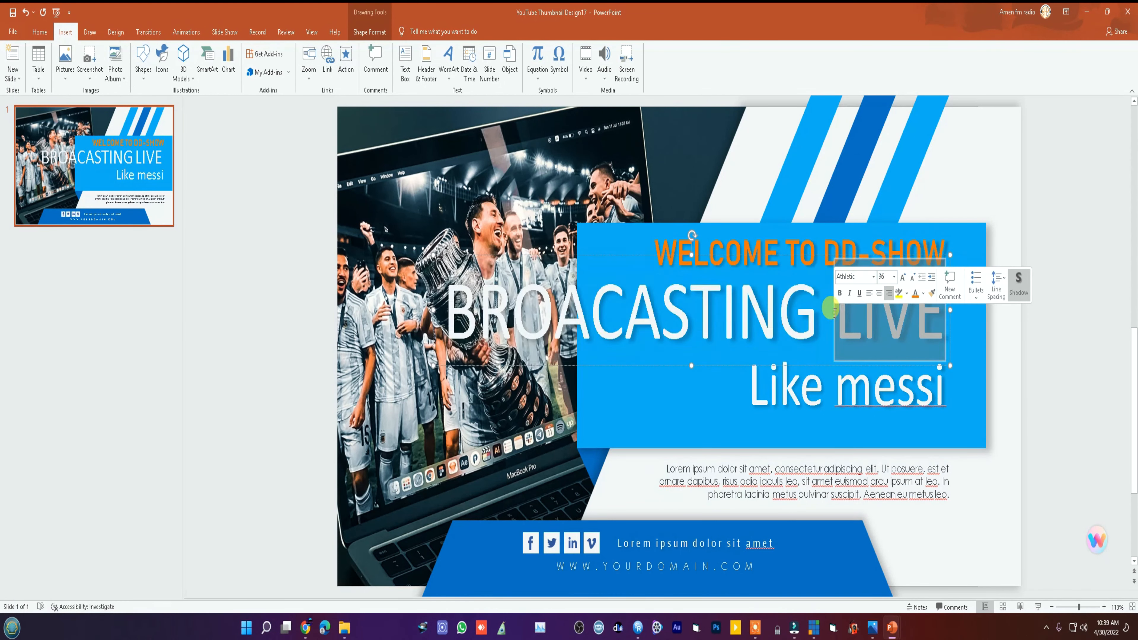
click(894, 277)
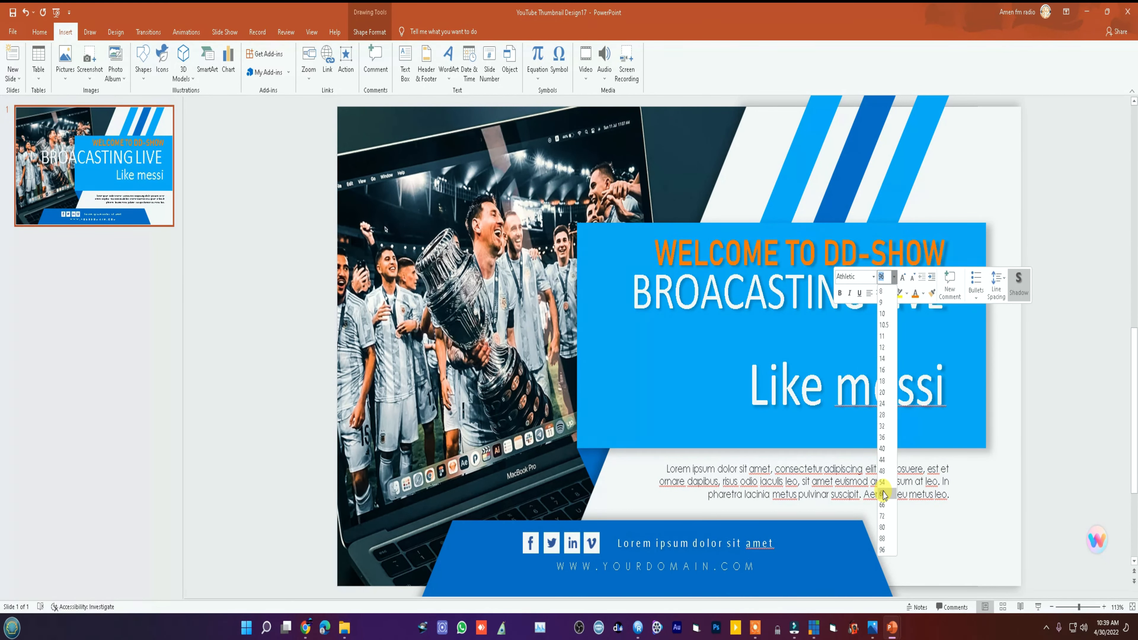
click(882, 506)
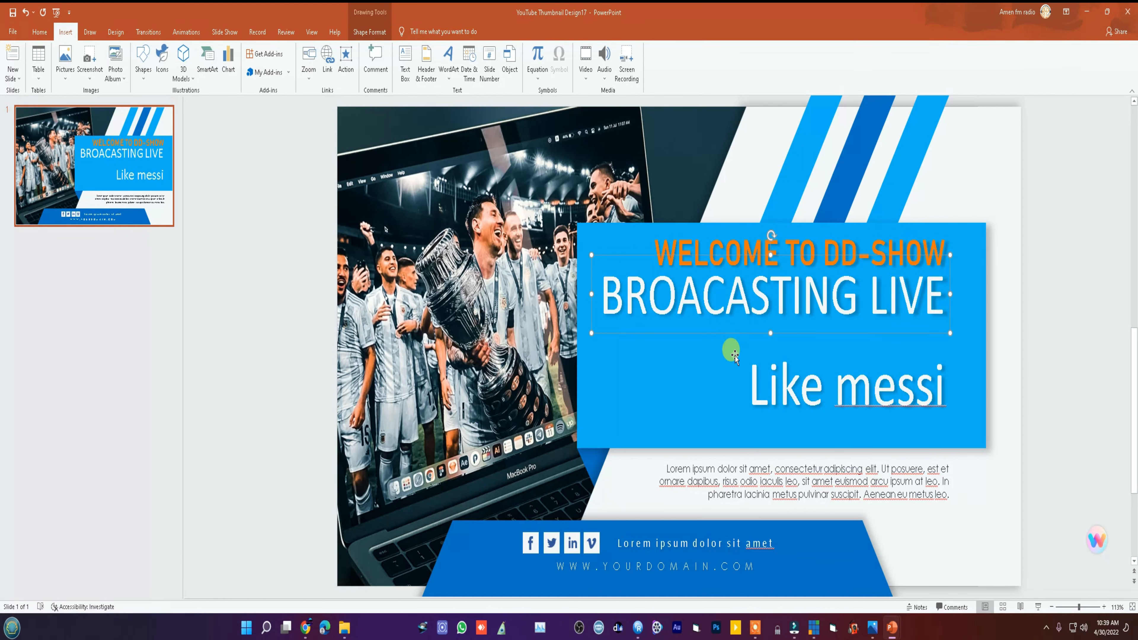
Correct the line's spelling to "BROADCASTING LIVE" and shift its text box slightly right and down to fit inside the blue box
click(722, 294)
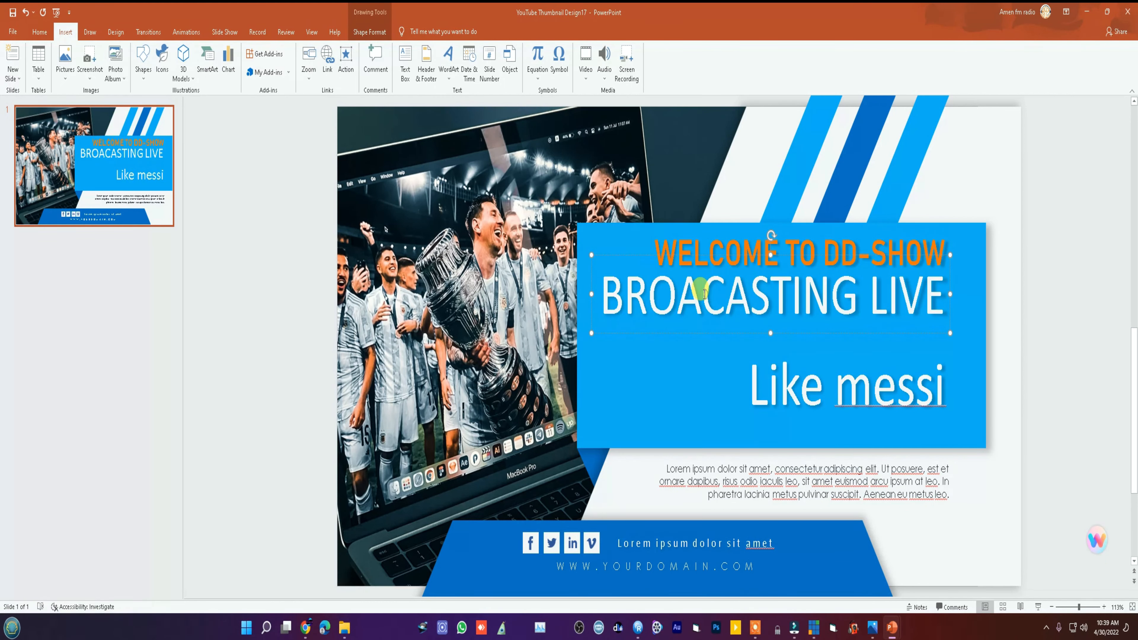
text(D)
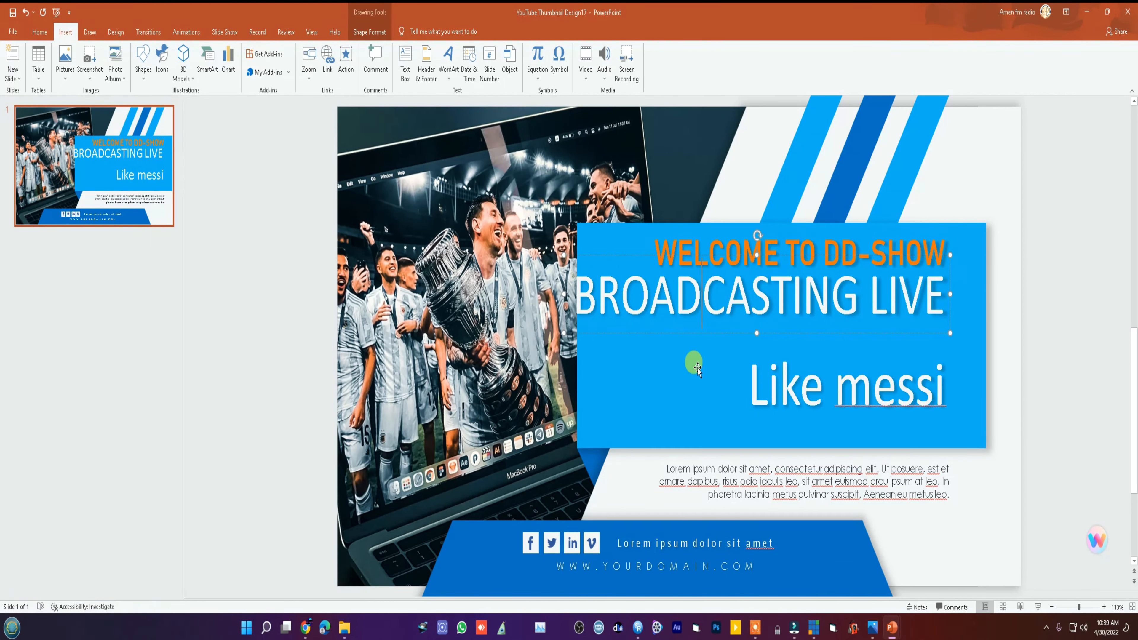
click(681, 389)
click(705, 314)
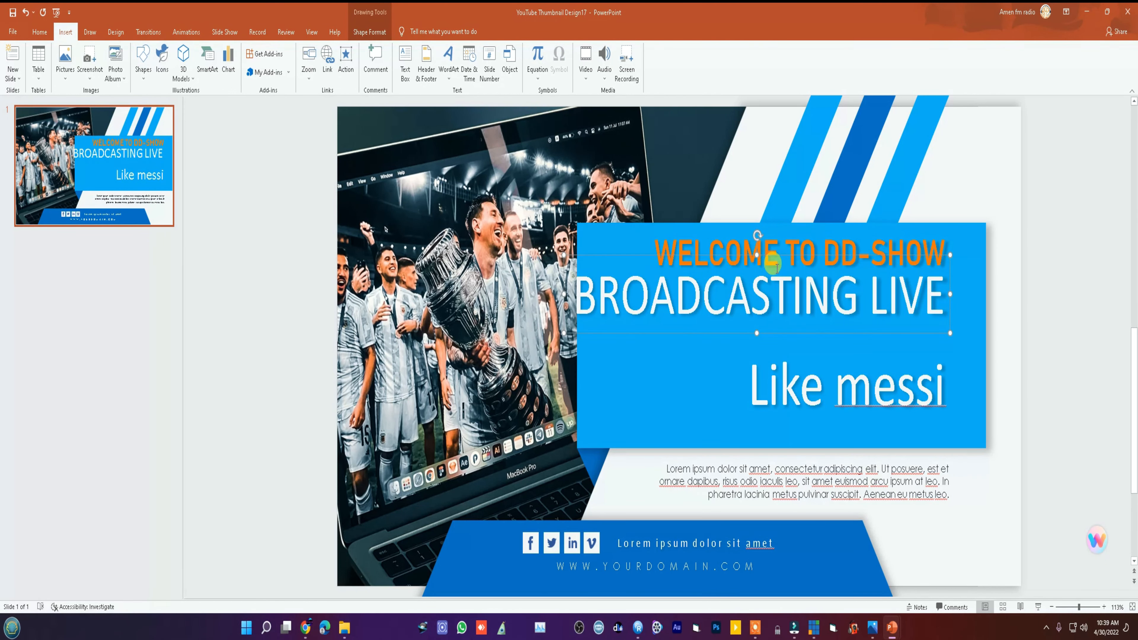
drag(770, 255, 800, 267)
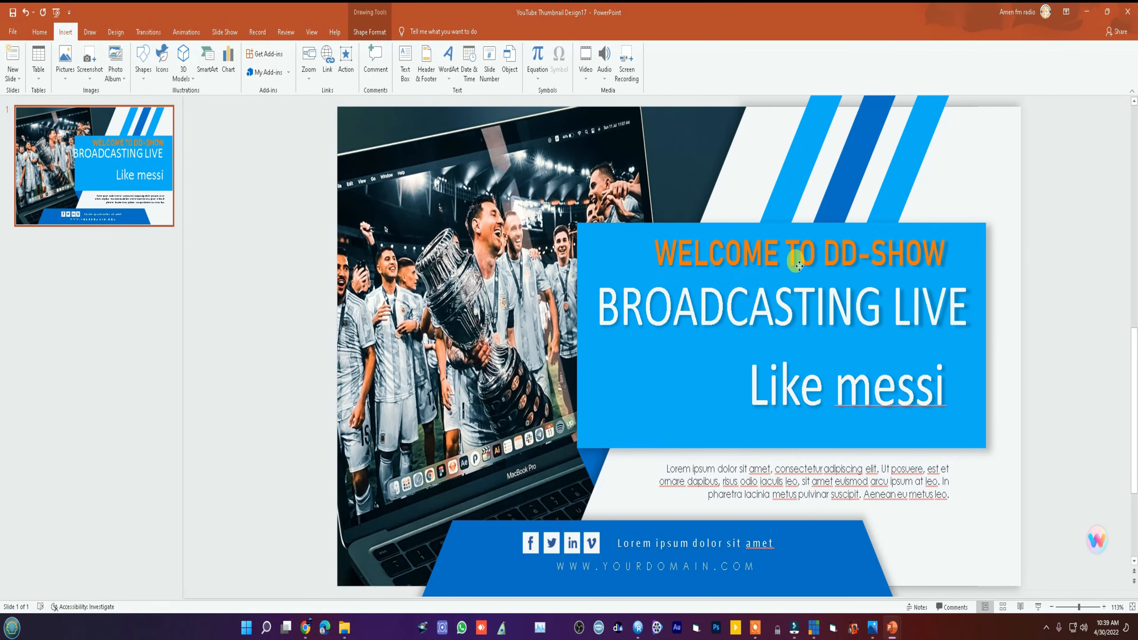
Replace the "Like messi" text in the blue box with "FROM FACEBOOK"
triple_click(782, 393)
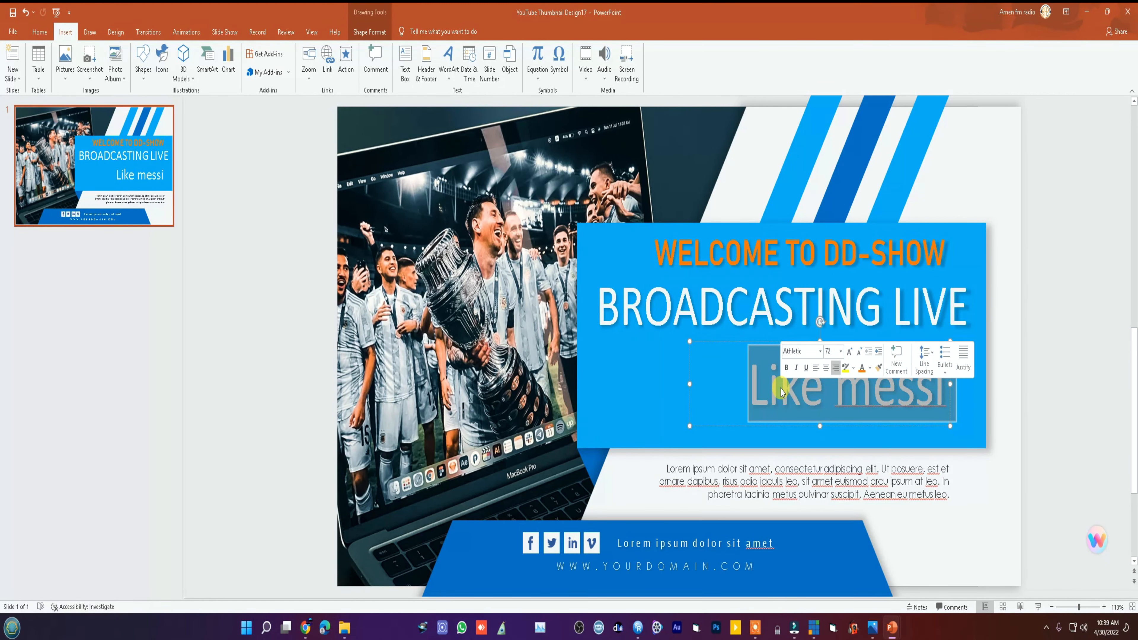
text(FROM)
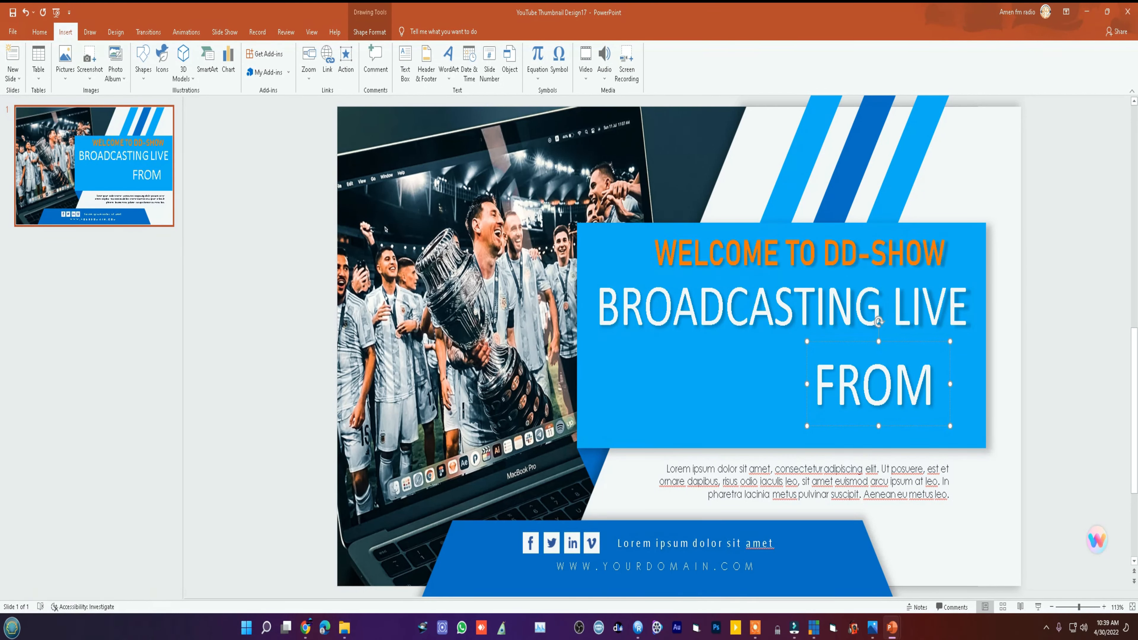
text( FACE)
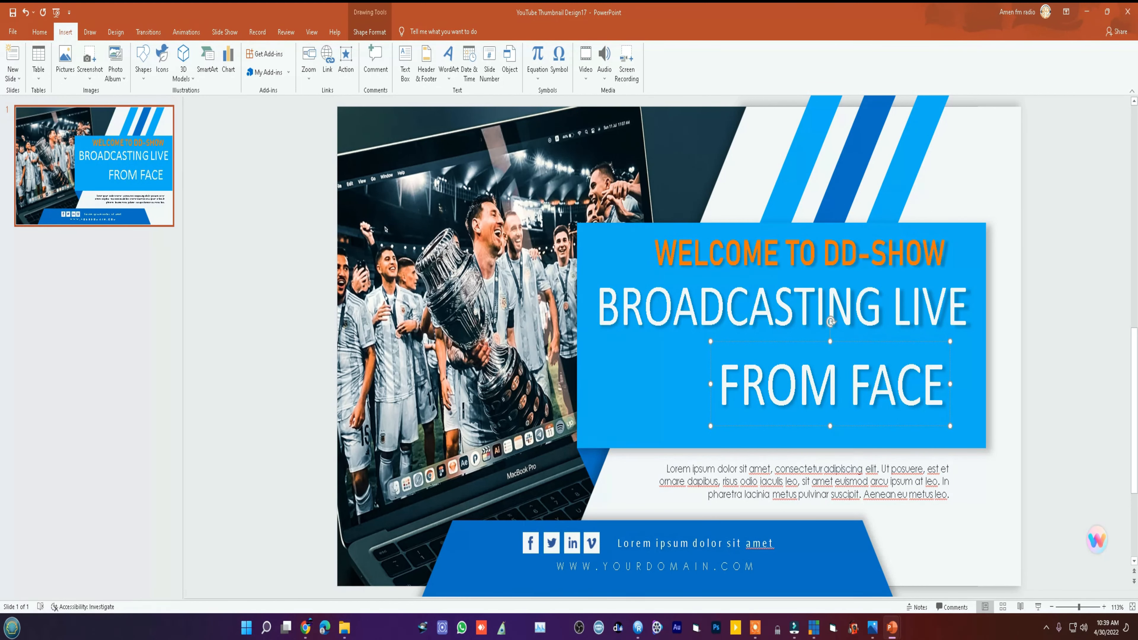
text(B)
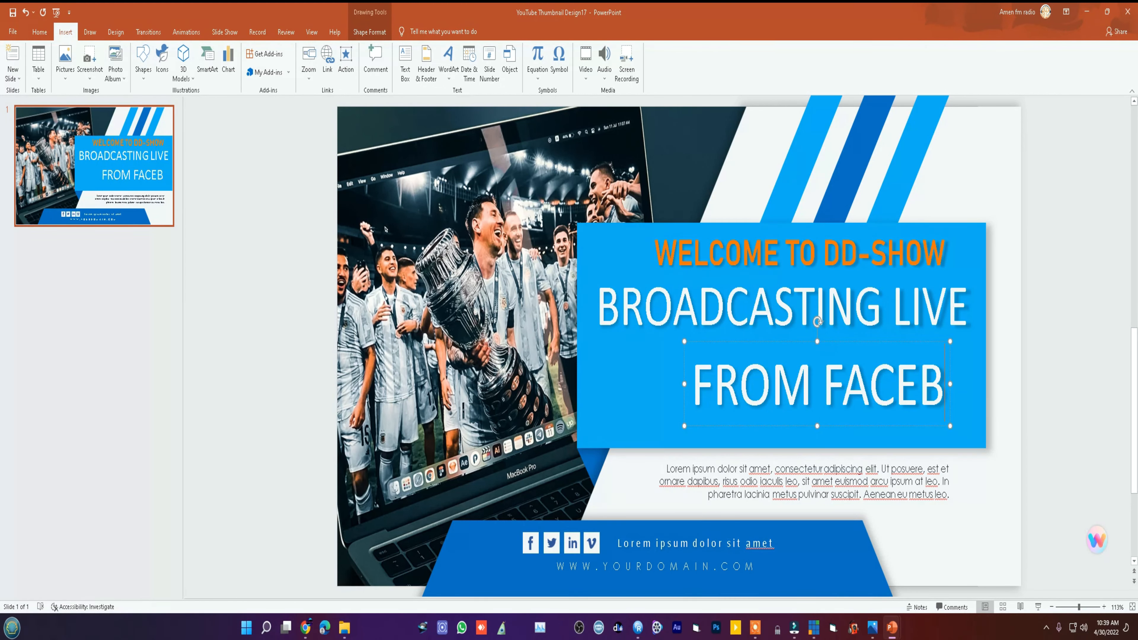
text(OOK)
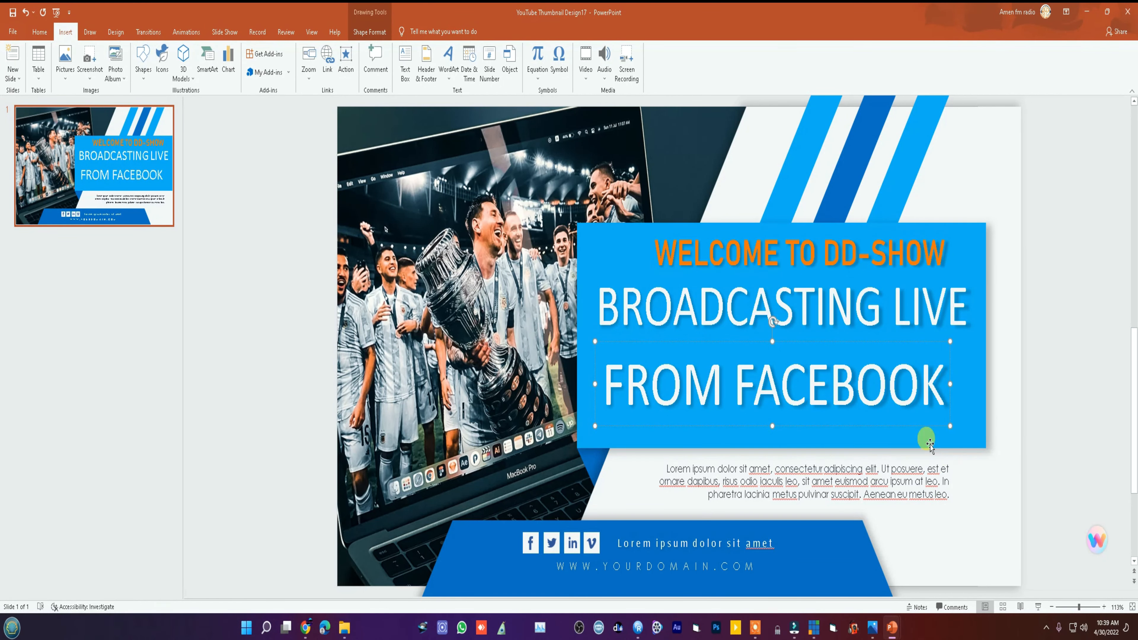
Make the "FROM FACEBOOK" line bold and give it a custom pale purple text color
triple_click(903, 385)
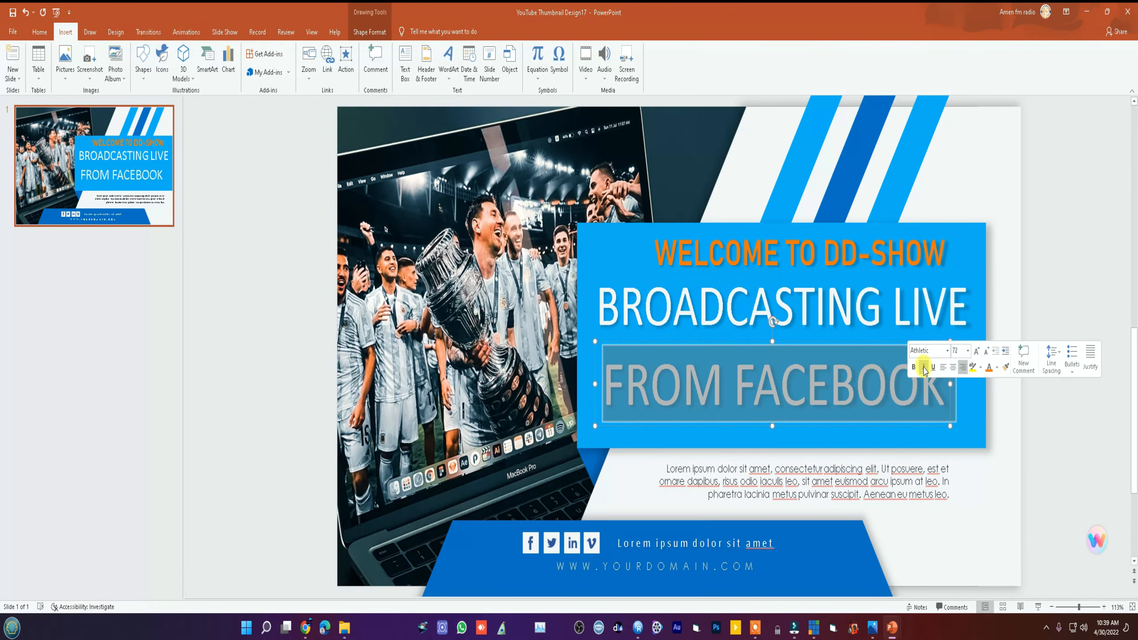
click(914, 368)
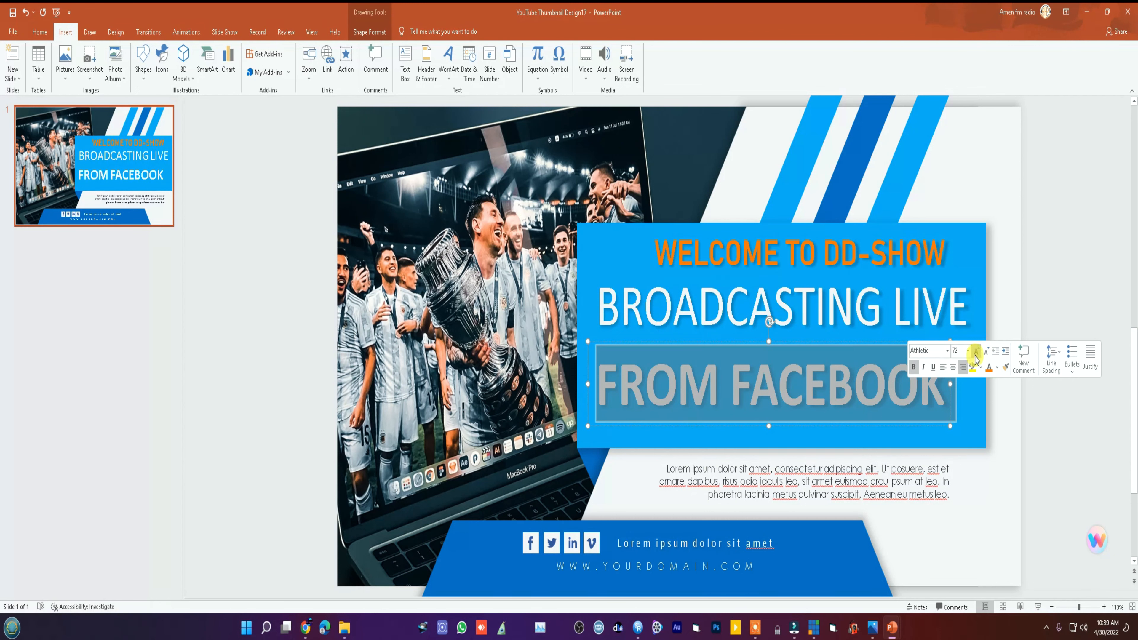
click(997, 367)
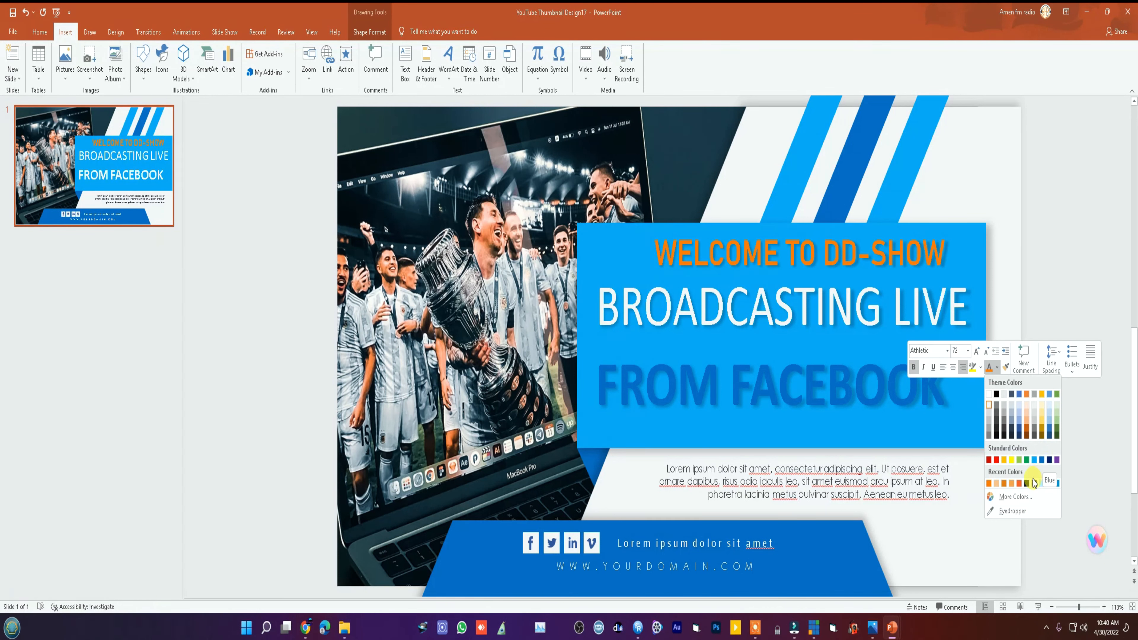
click(1015, 497)
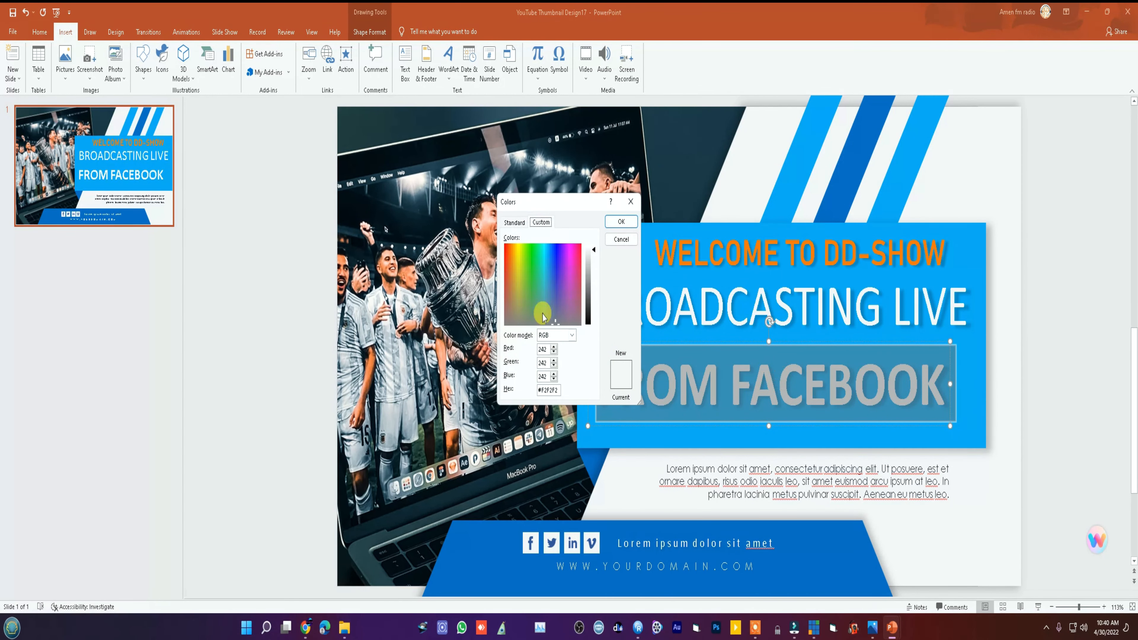
click(555, 249)
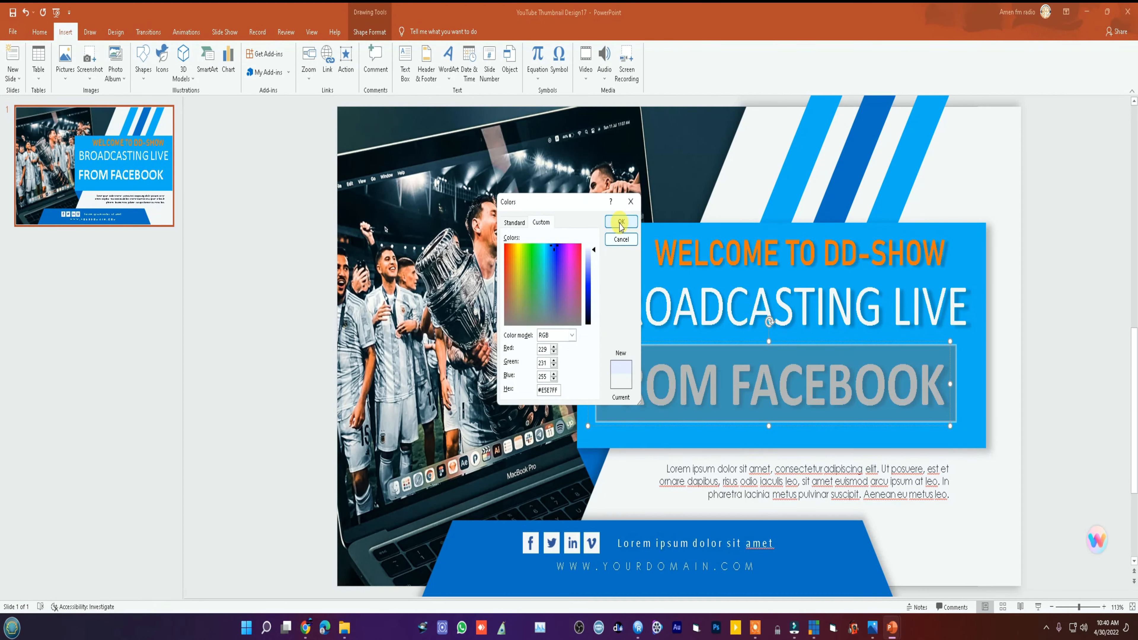
click(566, 249)
click(620, 223)
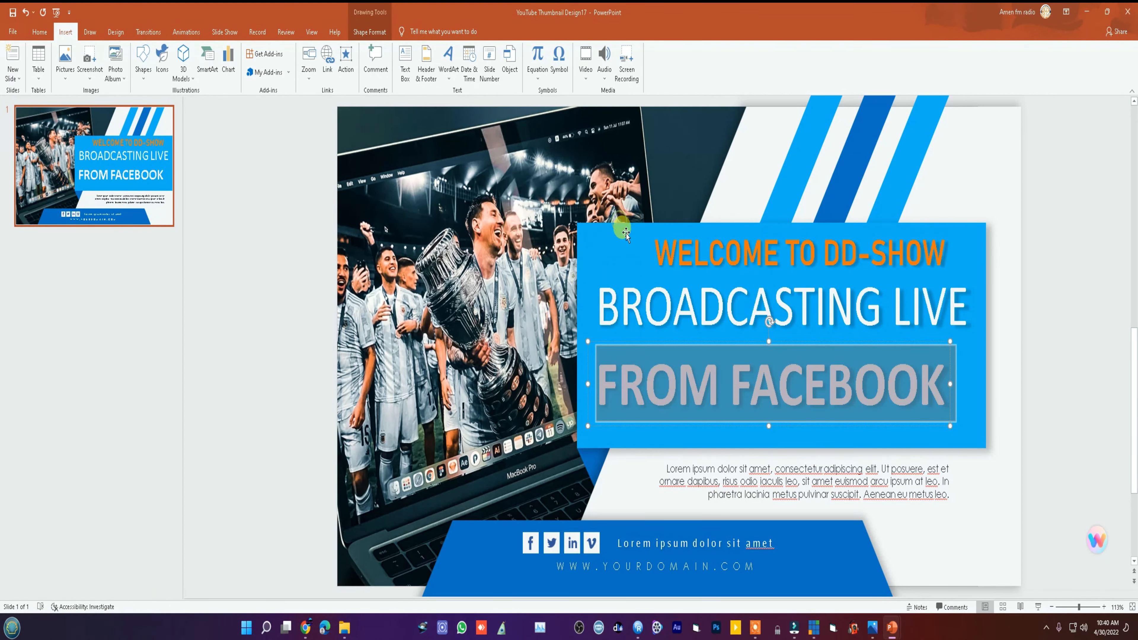
Change the text color of the whole "FROM FACEBOOK" line to the standard purple
click(699, 372)
double_click(700, 372)
click(700, 372)
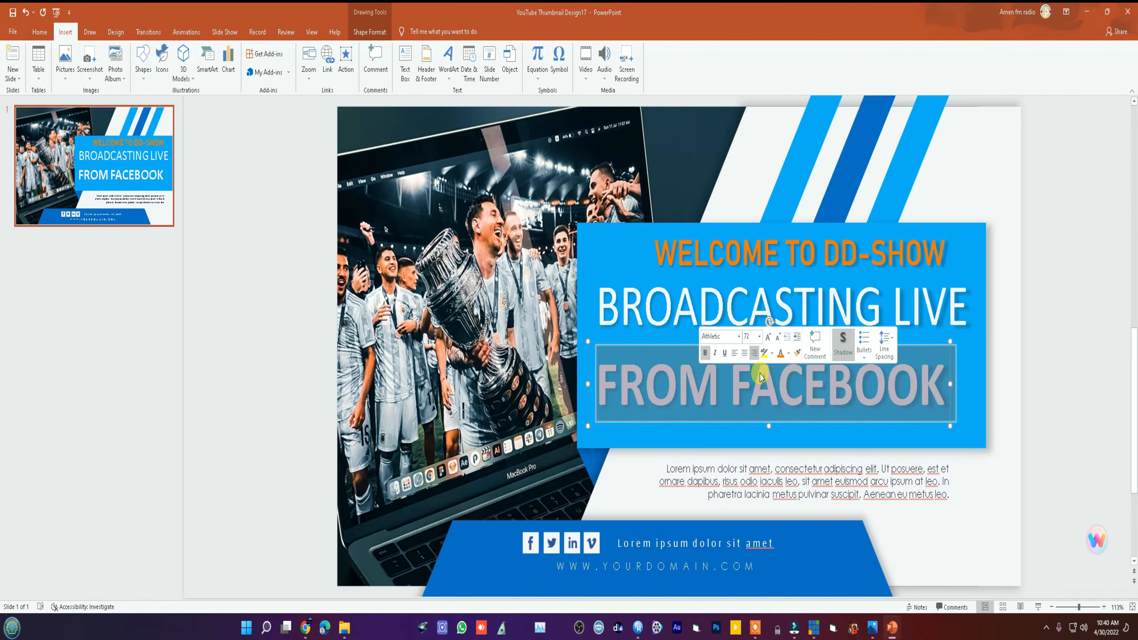
click(788, 354)
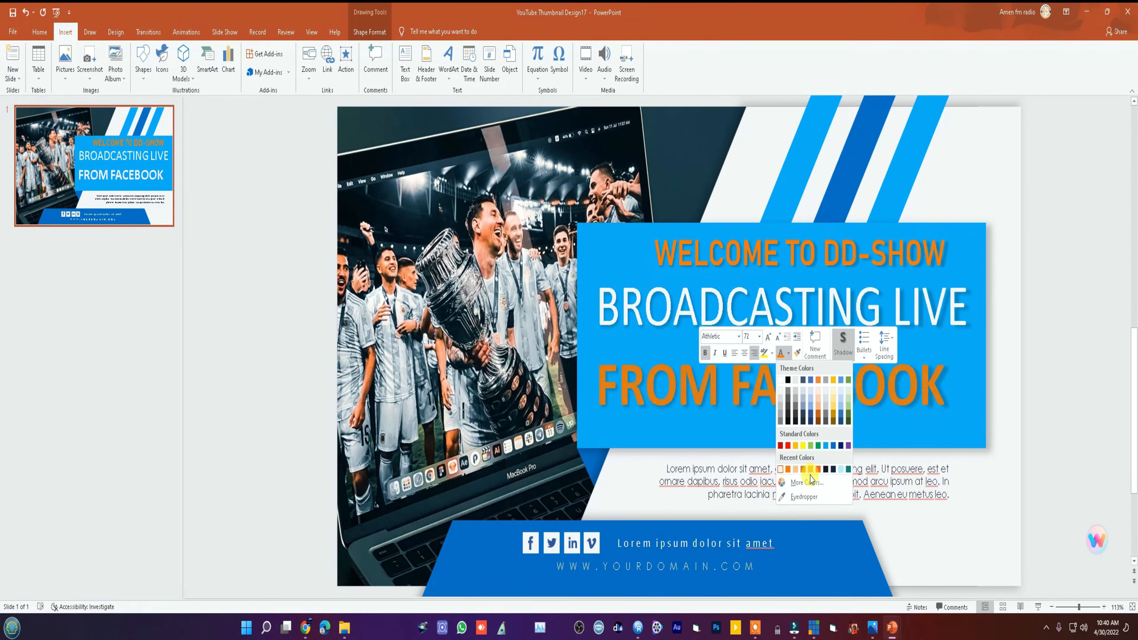
click(849, 449)
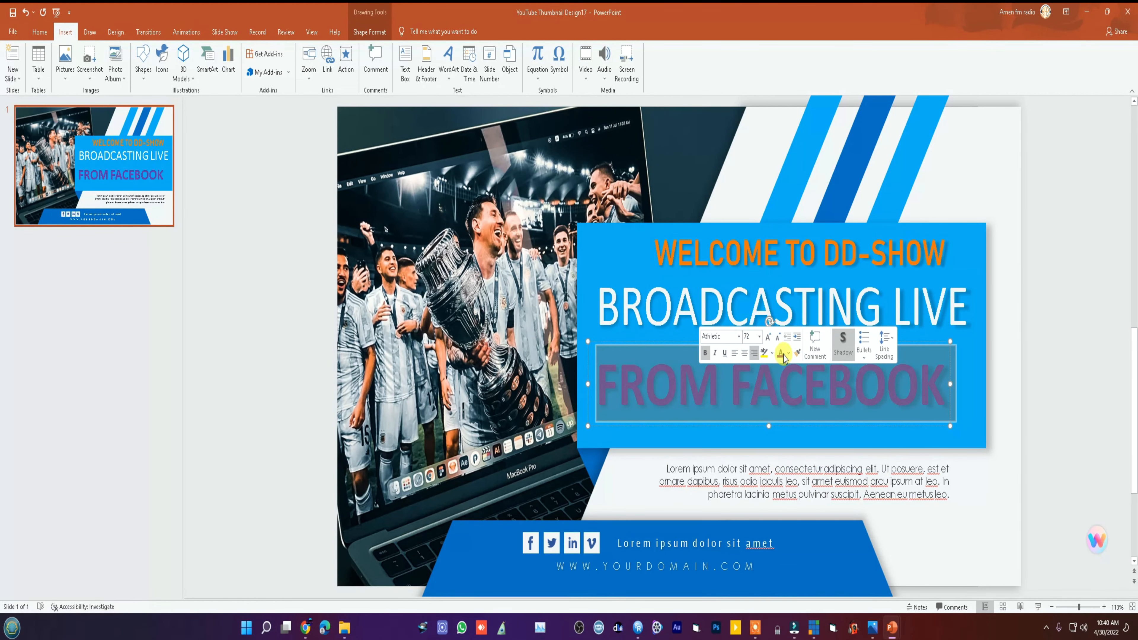
Set the "FROM FACEBOOK" line to the Bahnschrift SemiBold font at size 66
click(739, 340)
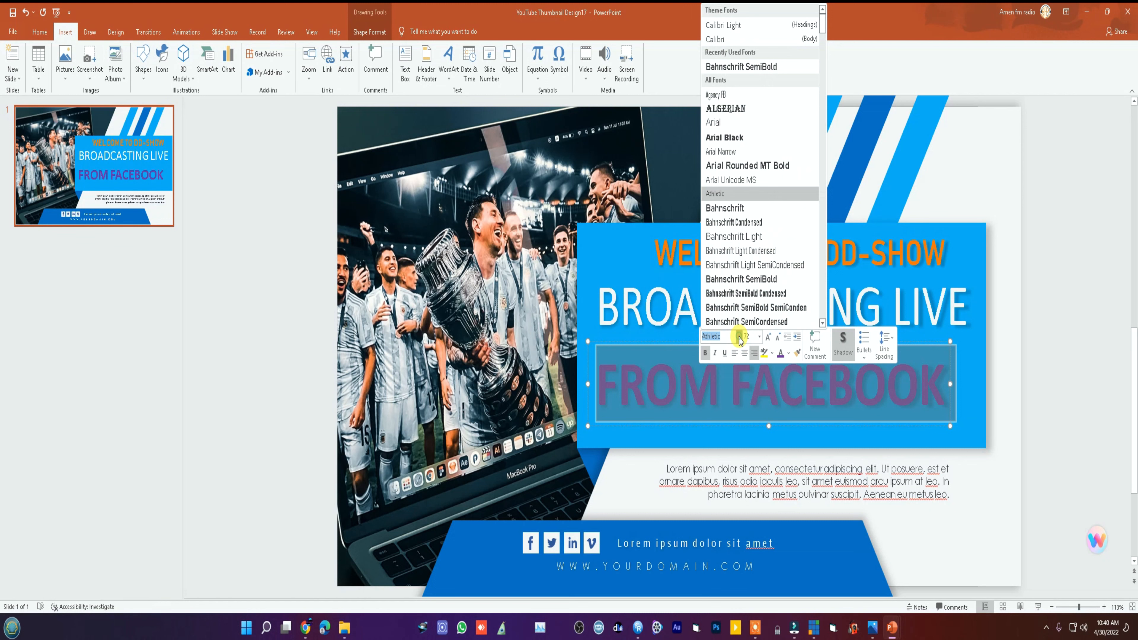
click(751, 279)
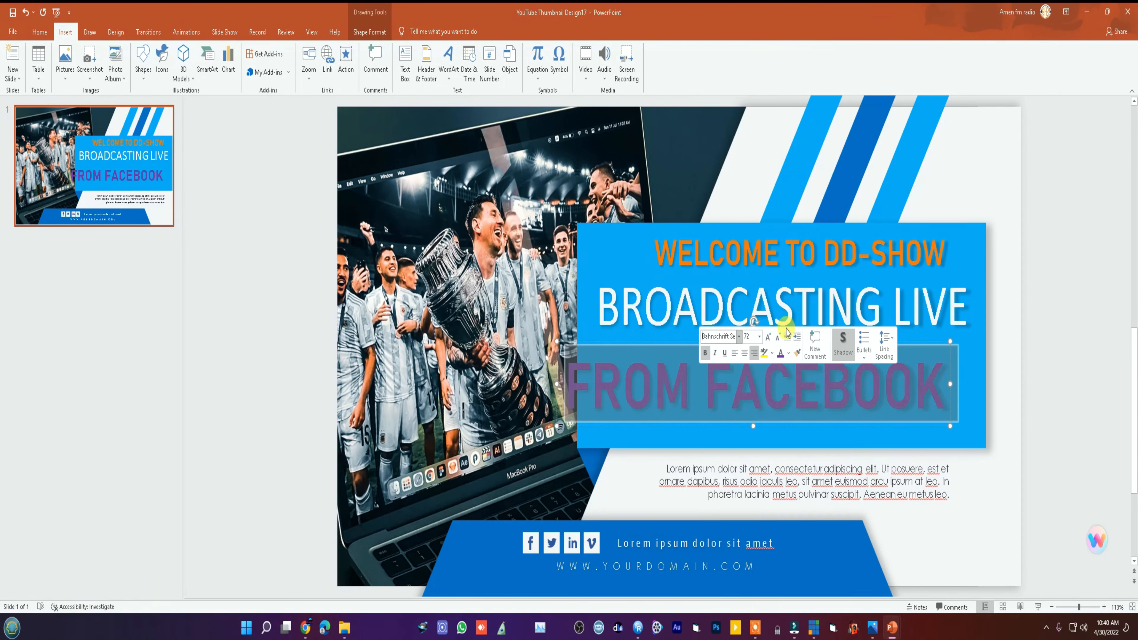
click(759, 337)
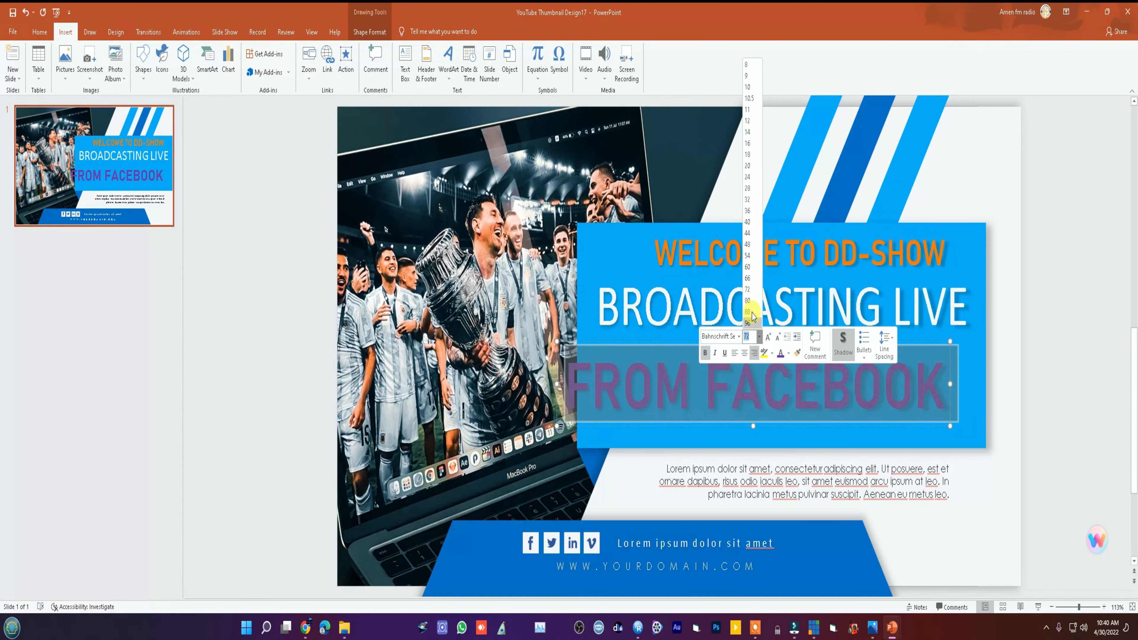
click(748, 278)
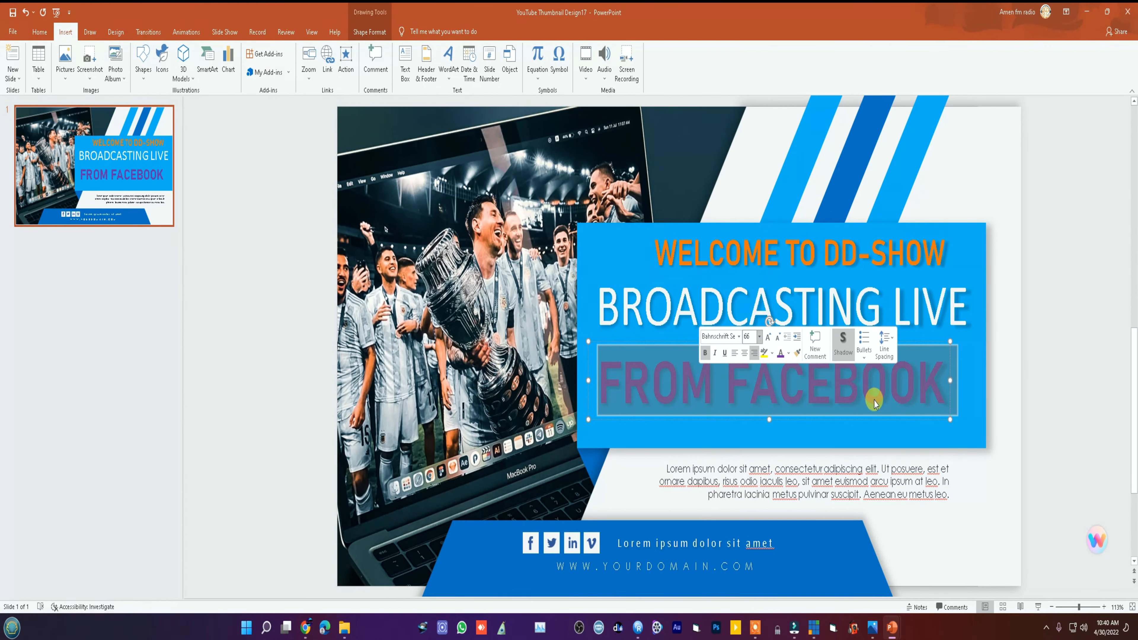
Widen the "FROM FACEBOOK" text box to the right so its line ends level with "BROADCASTING LIVE"
click(878, 403)
click(959, 380)
click(943, 382)
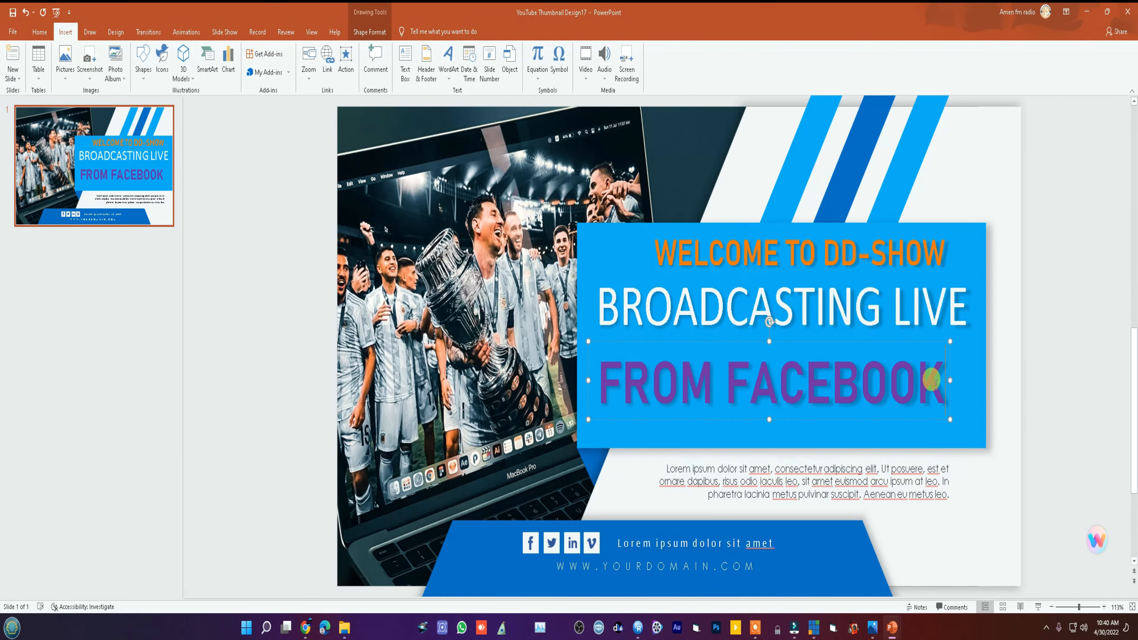
drag(951, 341, 973, 341)
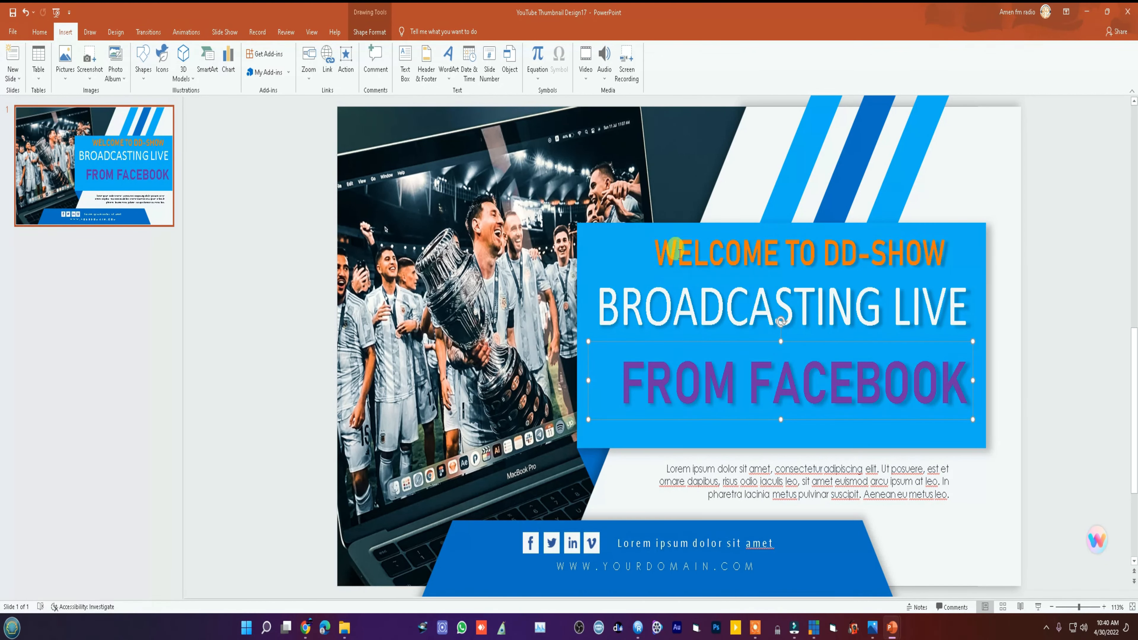
Replace the Lorem ipsum paragraph below the blue box with "WE LIVE 24/7"
click(722, 473)
drag(668, 468, 951, 503)
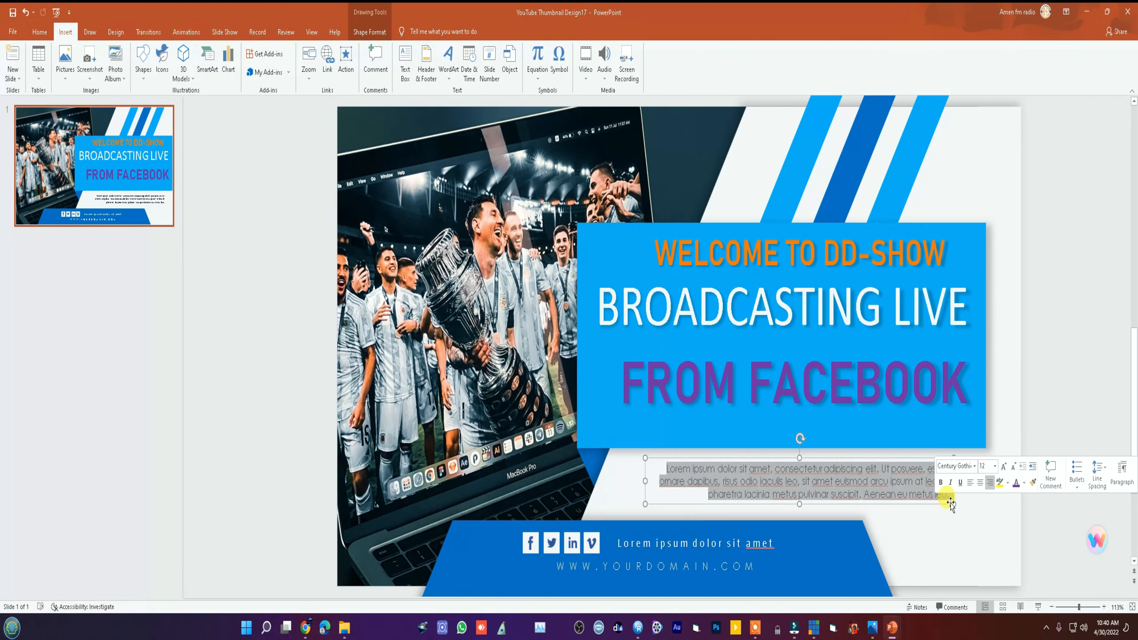
text(WE)
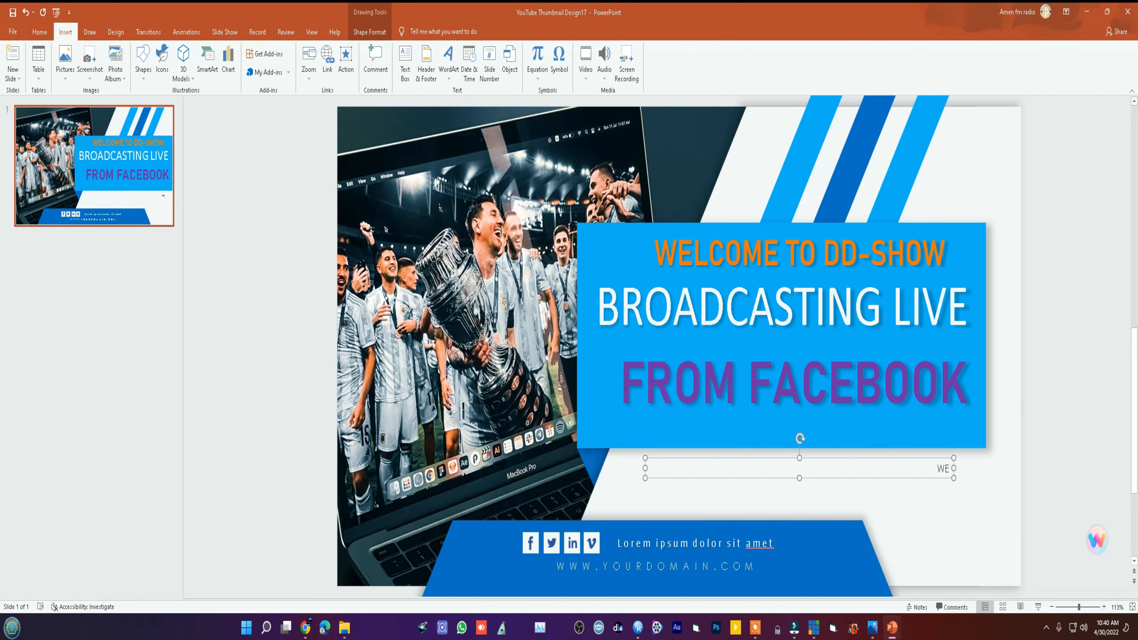
text( LIVE24/7)
Make the "WE LIVE 24/7" line bold at size 66 and shift its text box slightly up and left, clear of the footer banner
triple_click(900, 467)
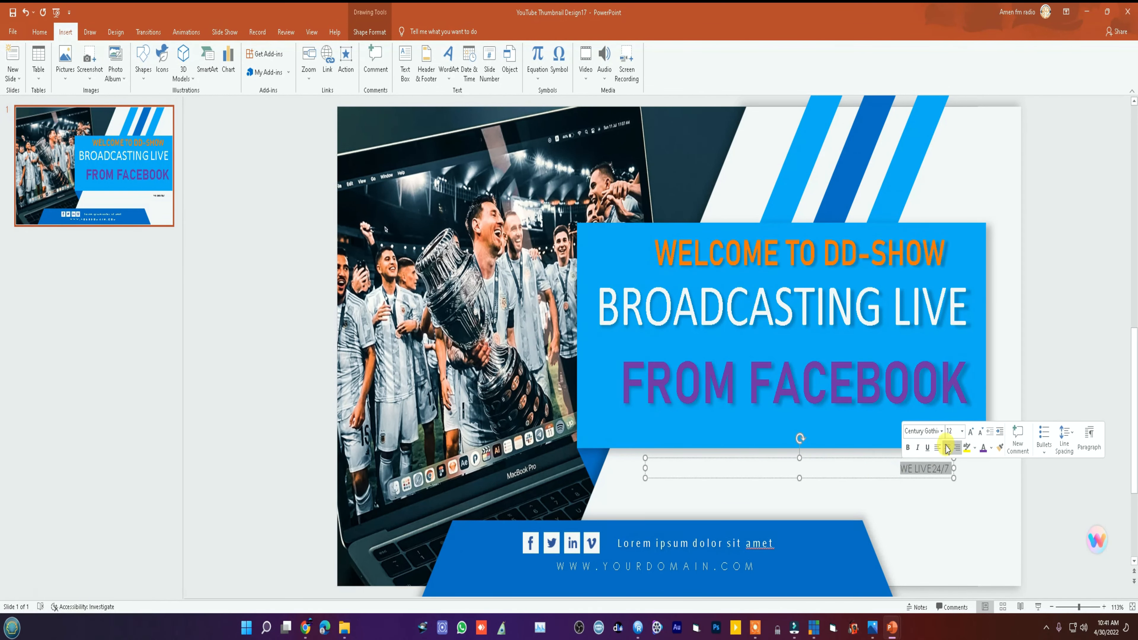
click(962, 431)
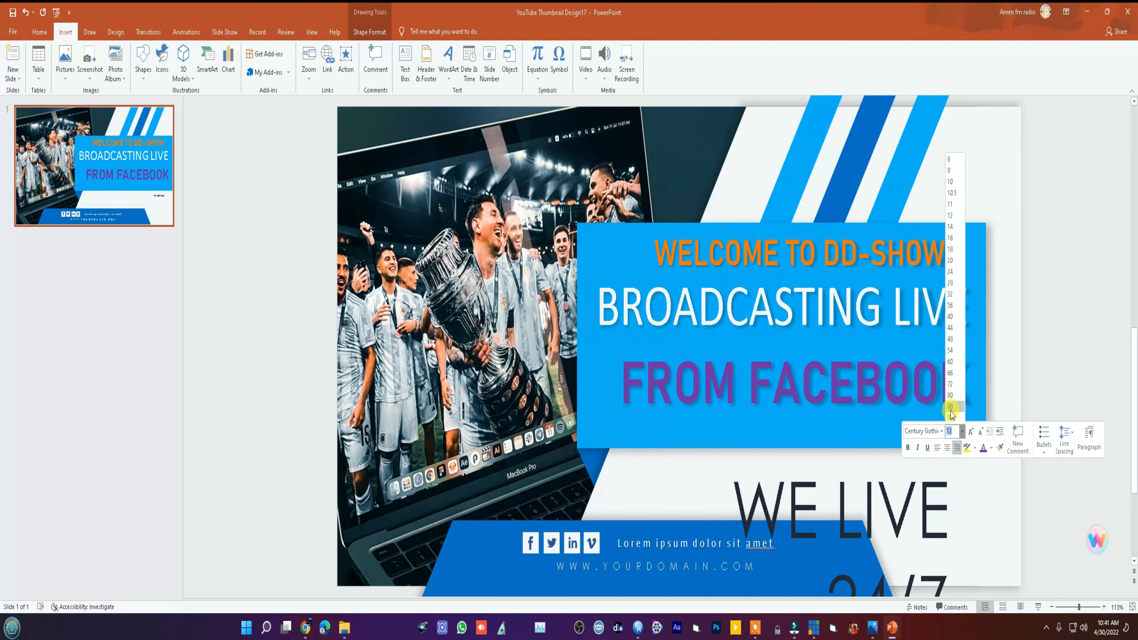
click(951, 372)
click(907, 448)
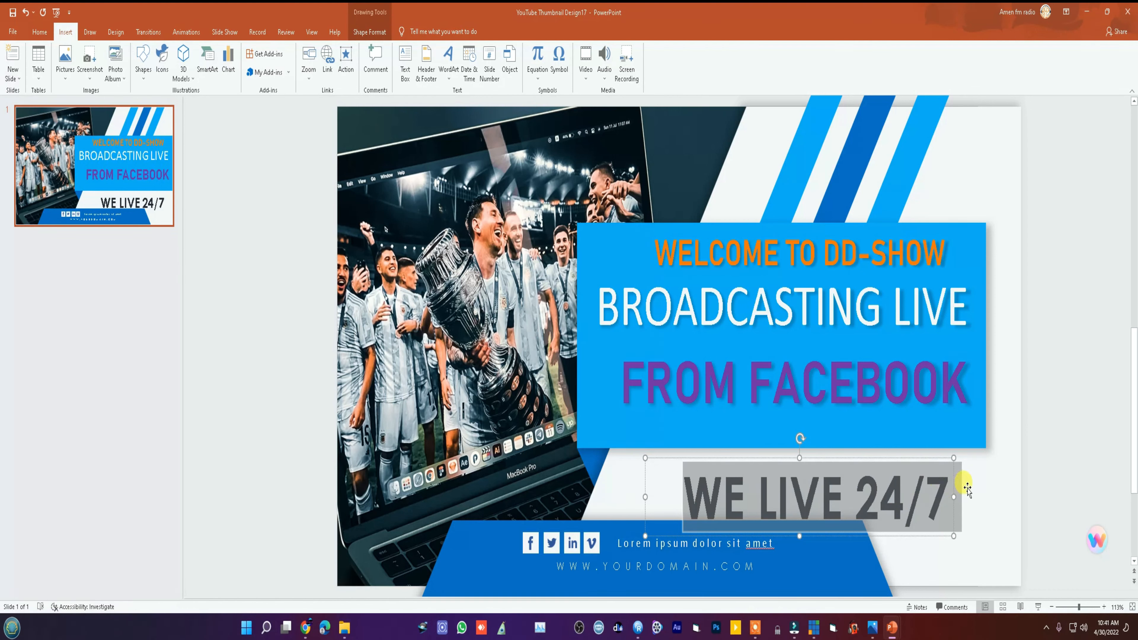
click(927, 493)
drag(942, 454, 928, 436)
Replace the "Lorem ipsum dolor sit amet" text beside the social media icons with "WE BRING YOU THE BEST SHOW"
click(634, 549)
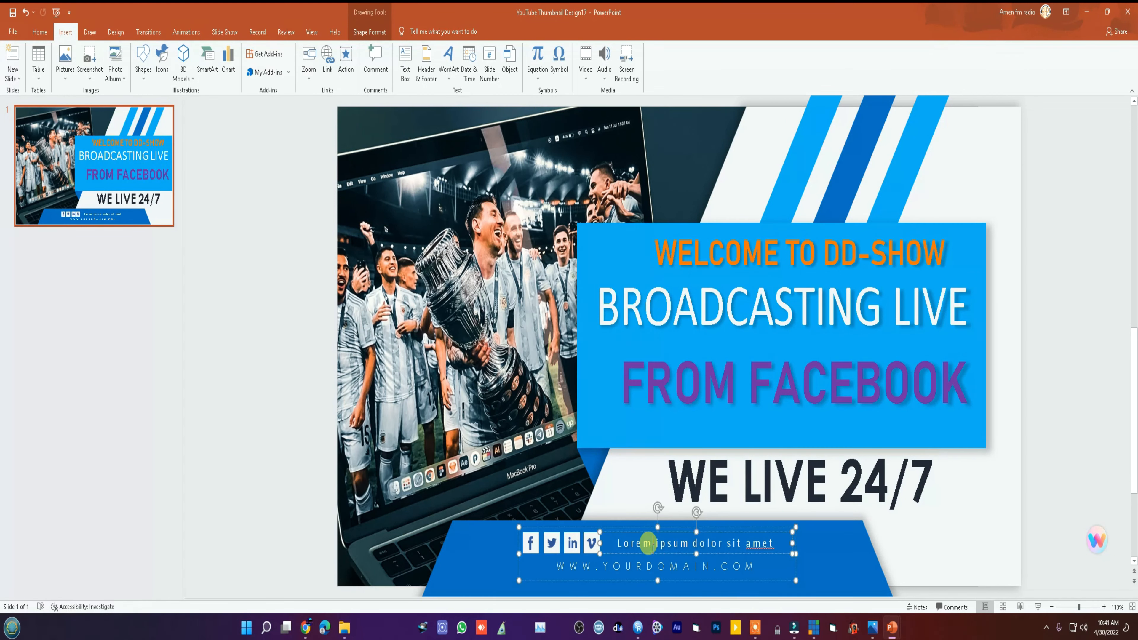
double_click(630, 549)
triple_click(629, 550)
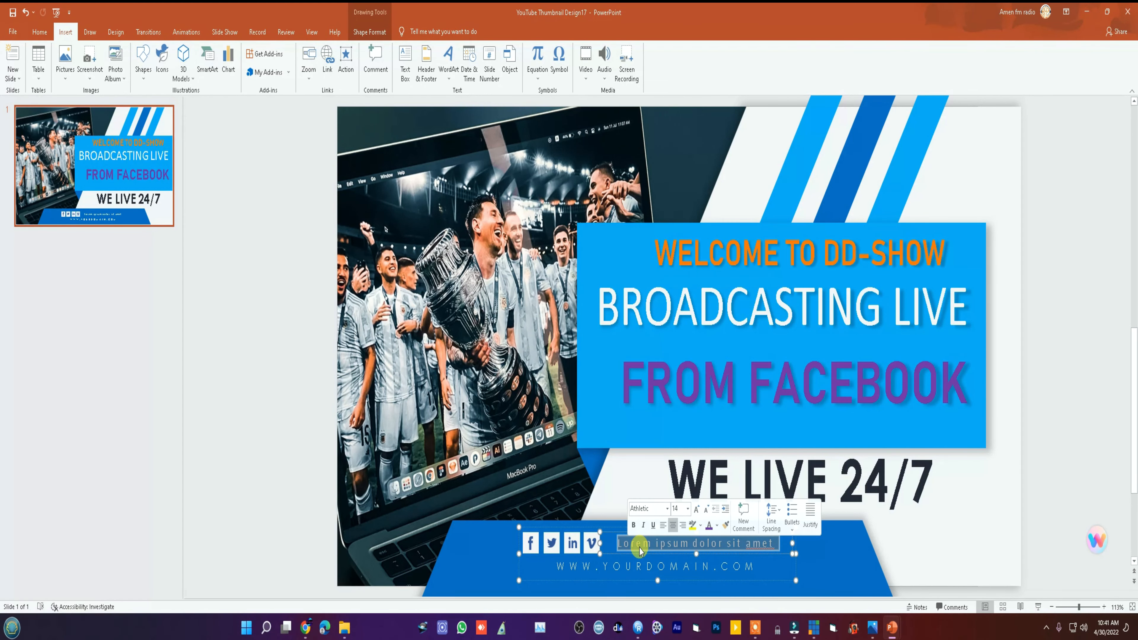
text(BR)
key(BackSpace)
key(BackSpace)
text(WE BRING )
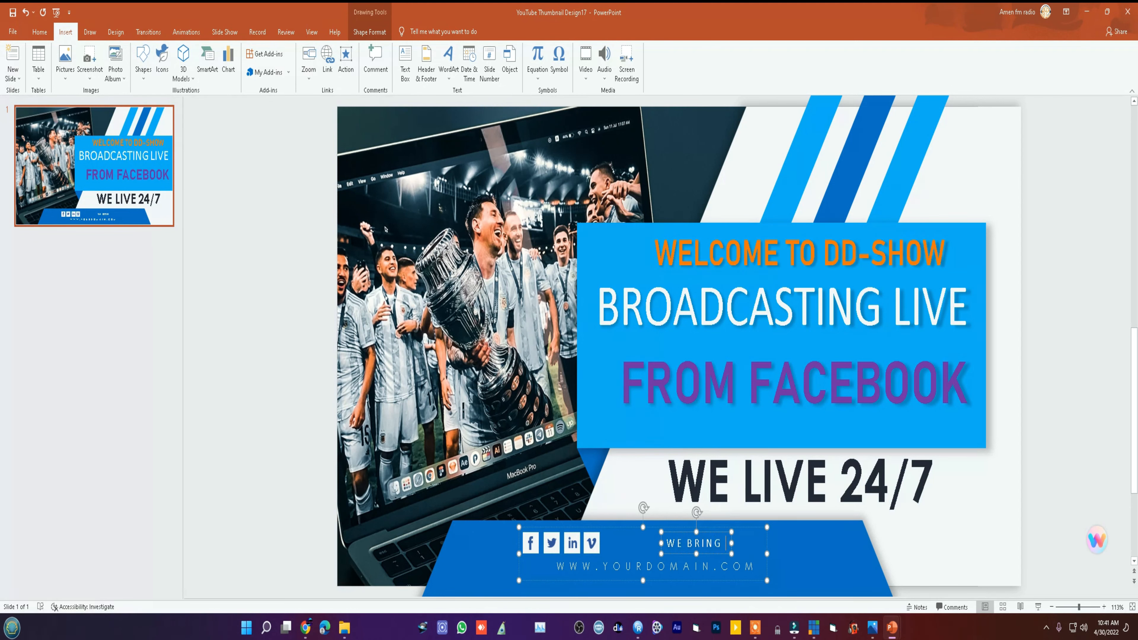
text(YOU)
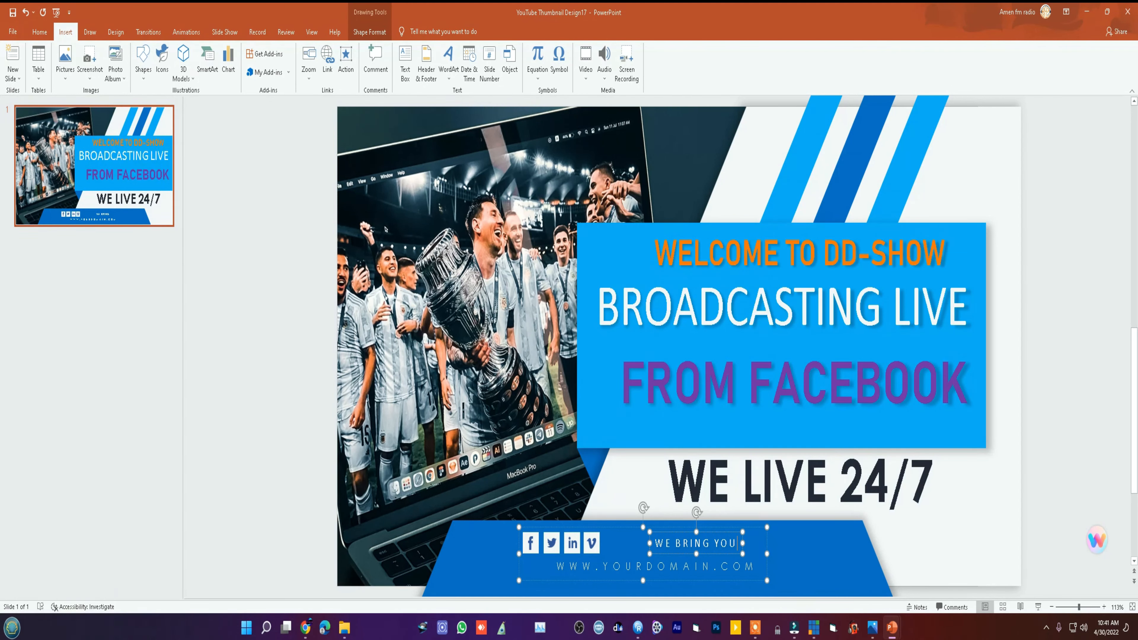
text( THE)
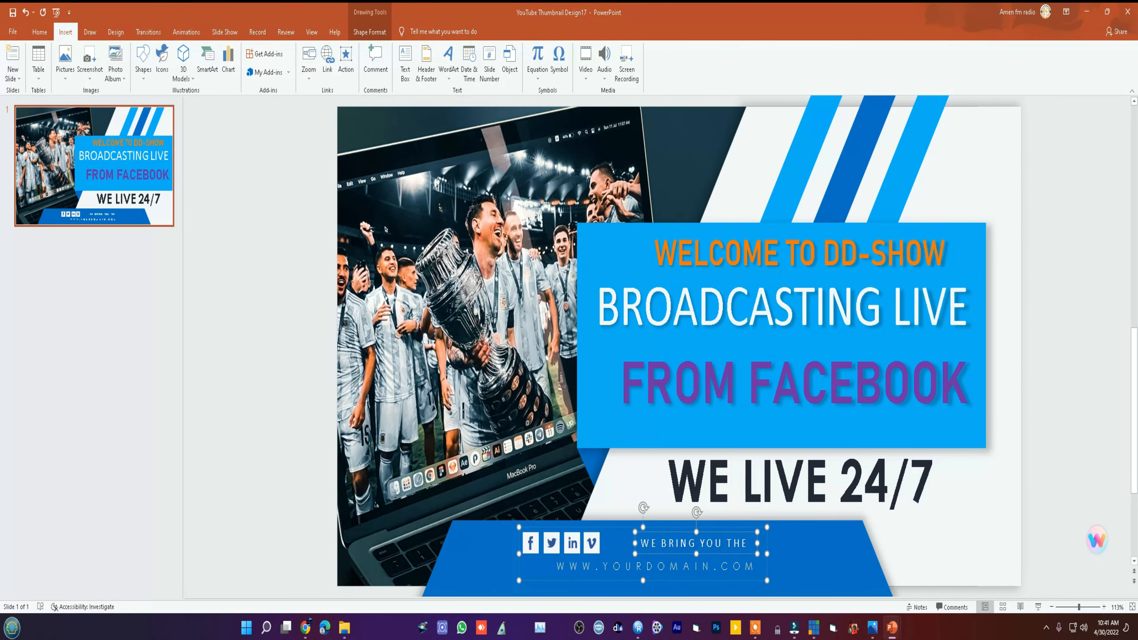
text( BEST)
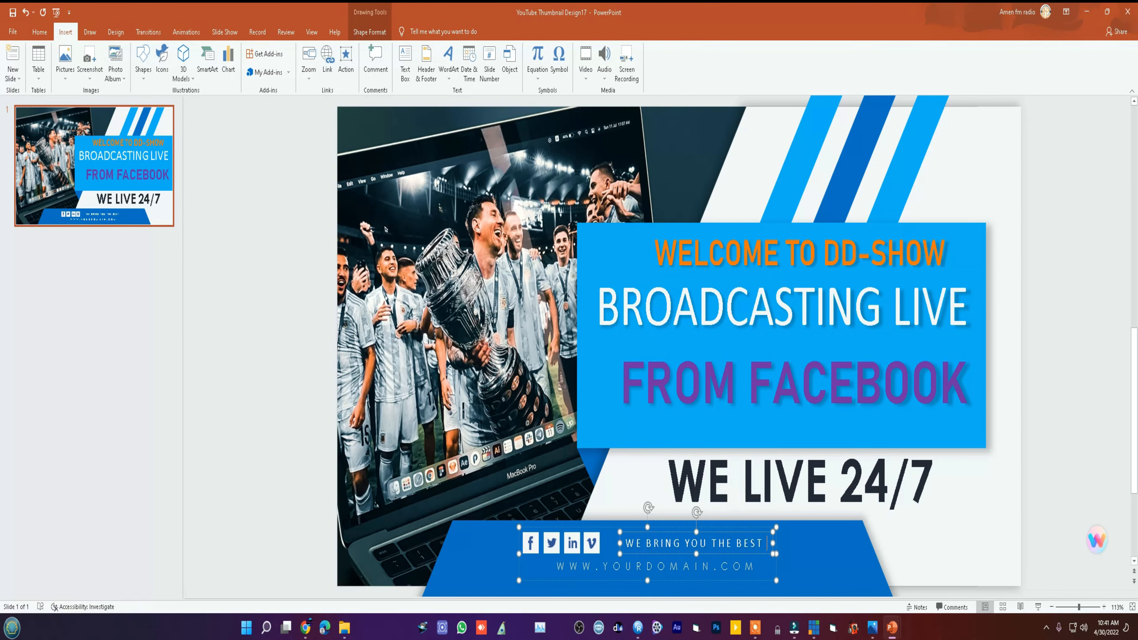
text( SHOW)
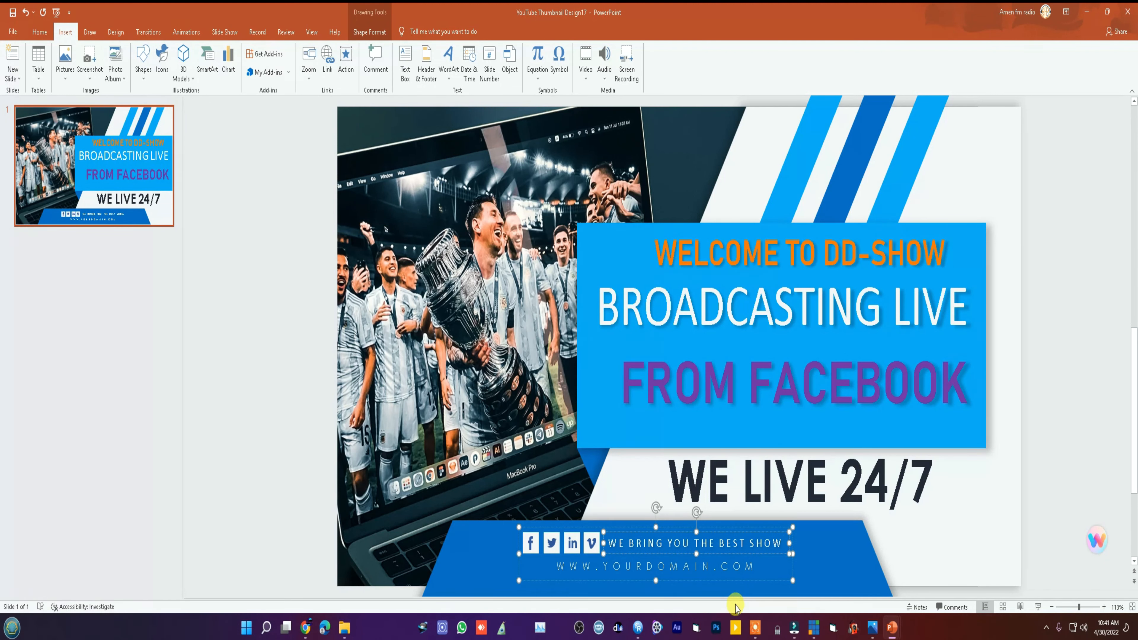
click(732, 565)
drag(600, 563, 708, 572)
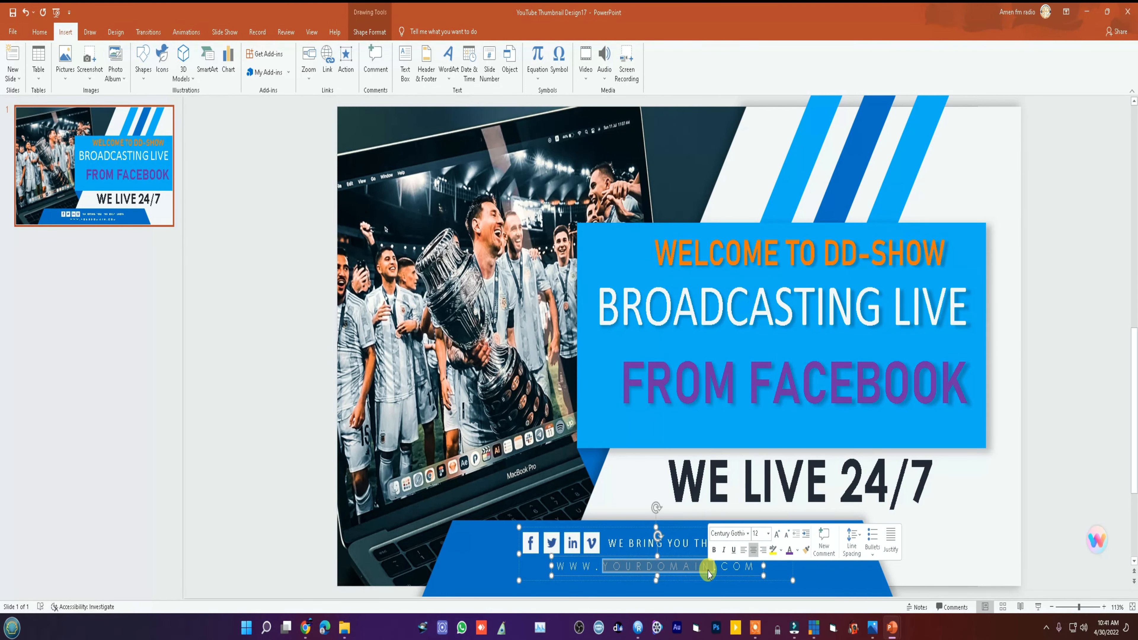
text(T)
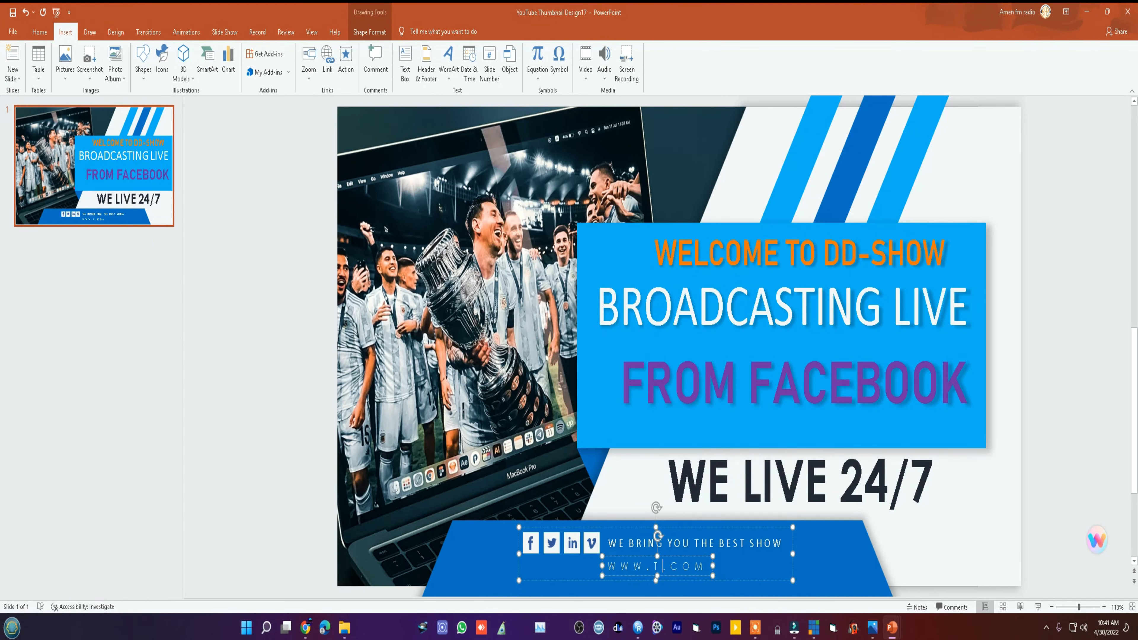
text(RI)
key(BackSpace)
key(BackSpace)
key(BackSpace)
text(CLC)
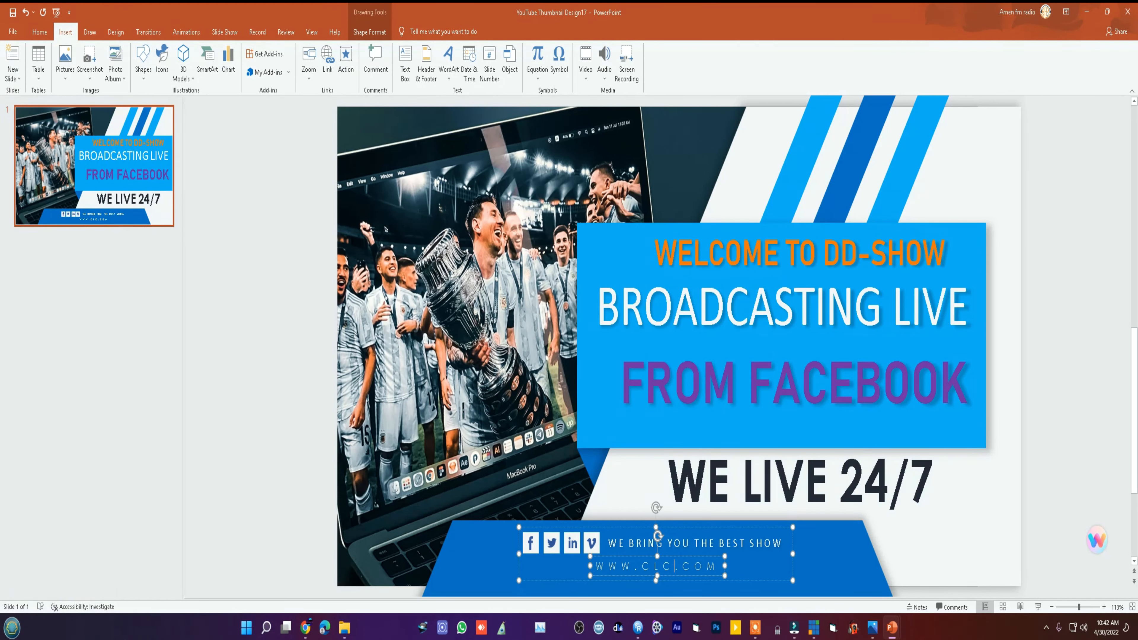
key(BackSpace)
text(ICKDES)
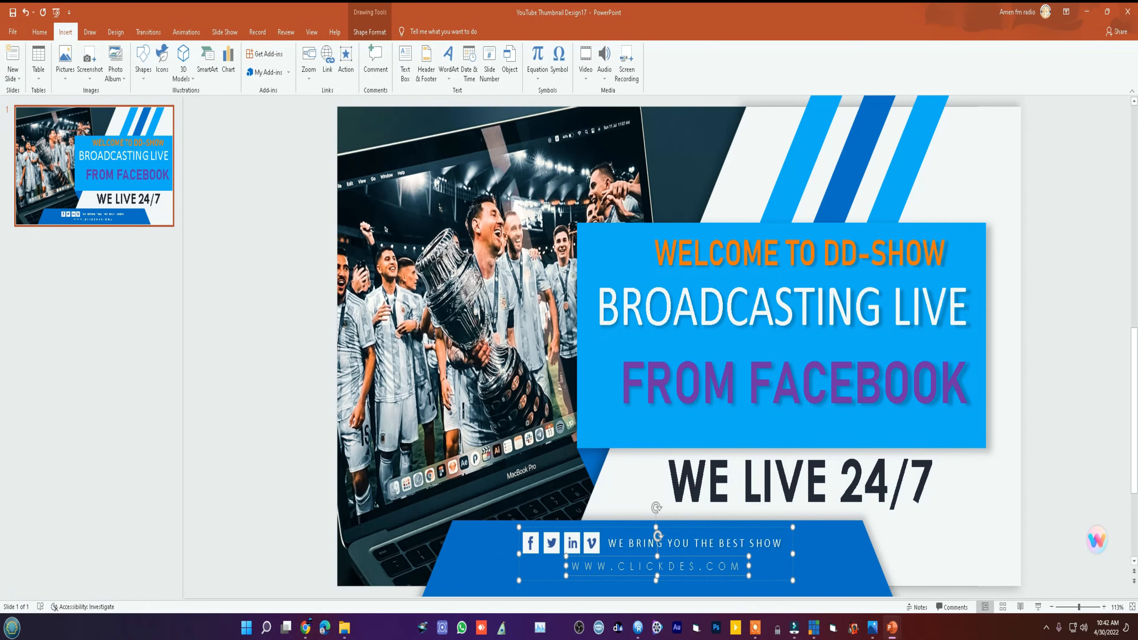
text(GI)
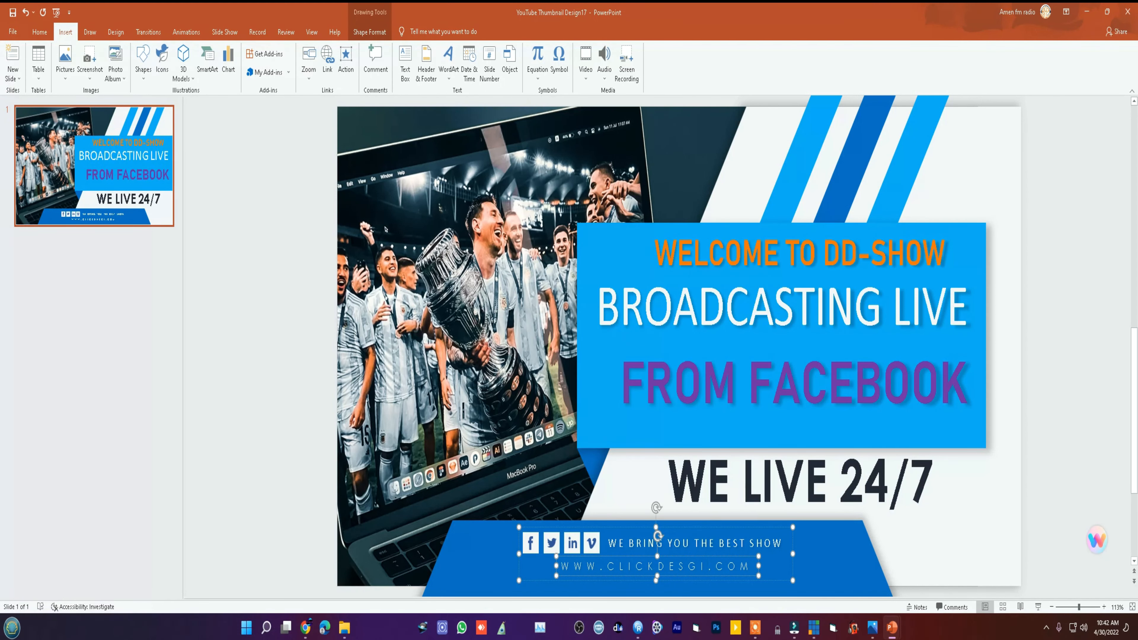
key(BackSpace)
key(BackSpace)
text(IGNS)
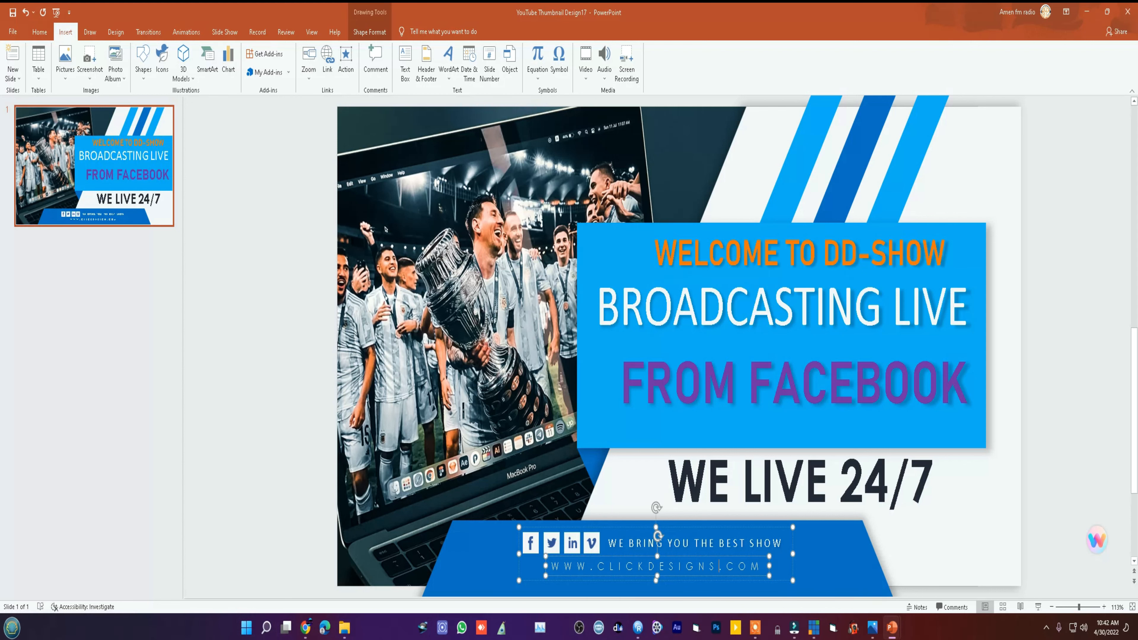
text(30)
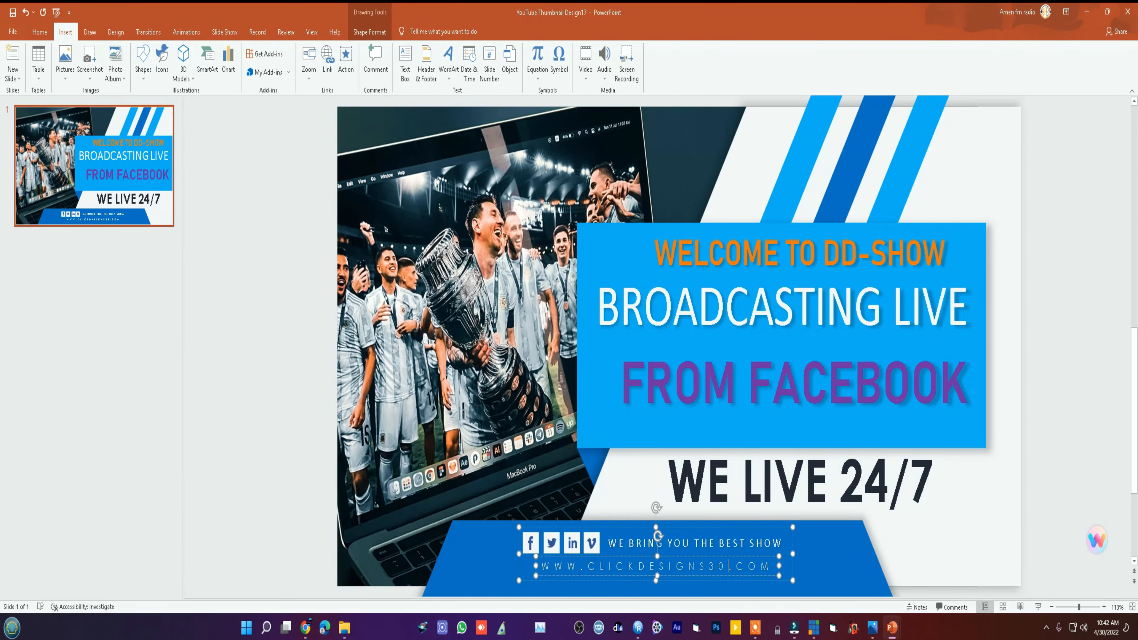
text(5)
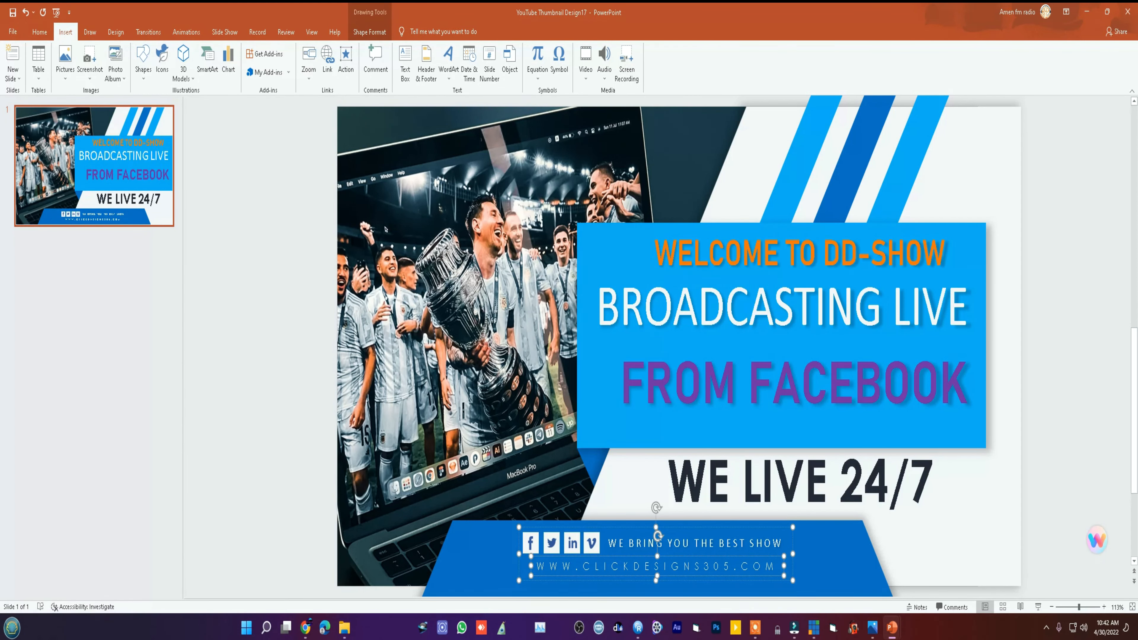
Make the whole footer web address bold and change its font to Castellar
triple_click(773, 567)
click(779, 550)
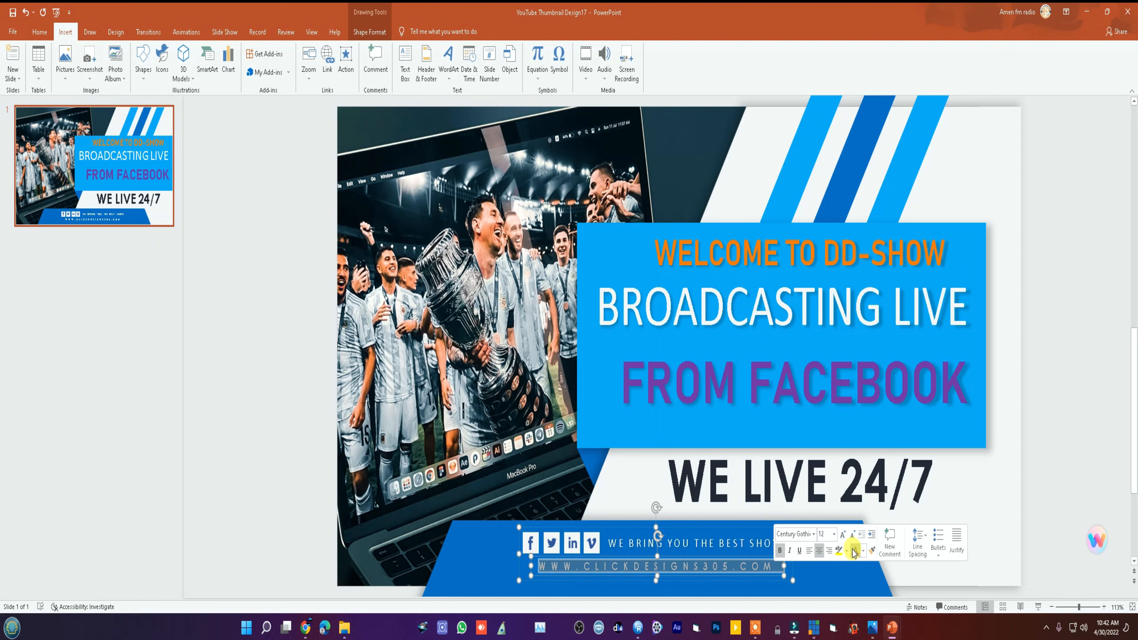
click(813, 533)
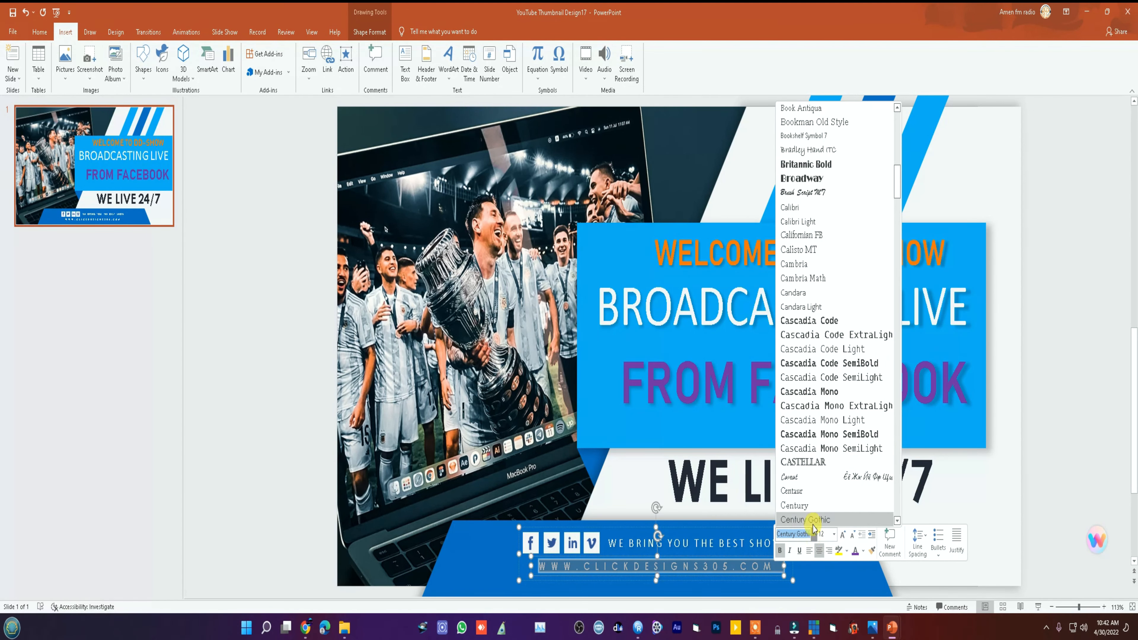
click(809, 462)
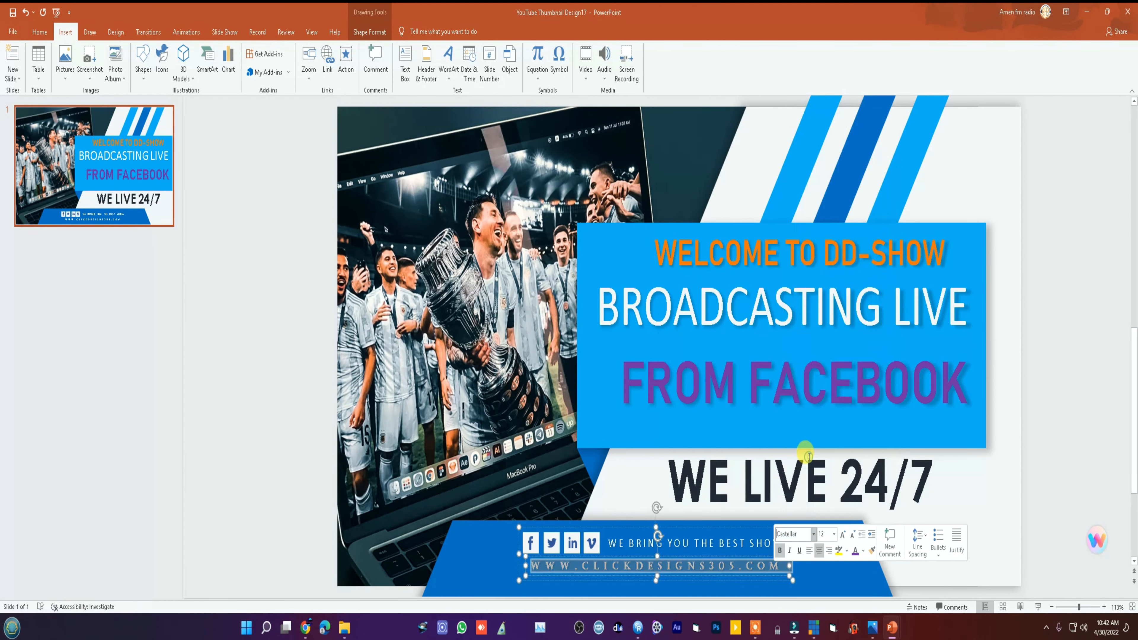
Change the footer web address's text color to dark red and nudge the blue footer banner slightly upward
click(861, 553)
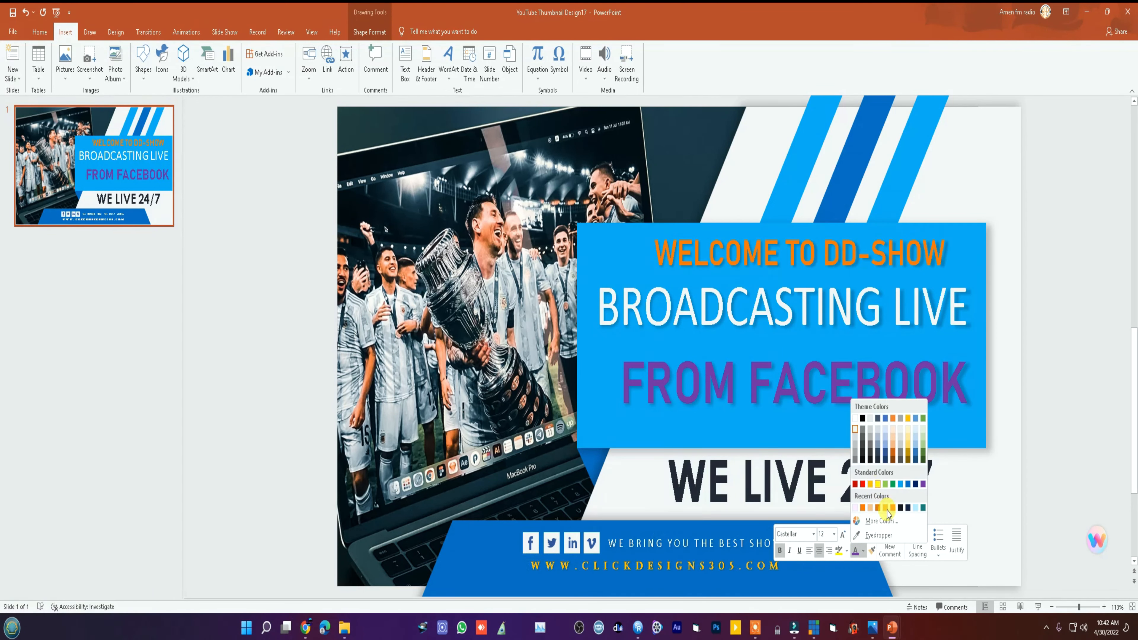
click(893, 508)
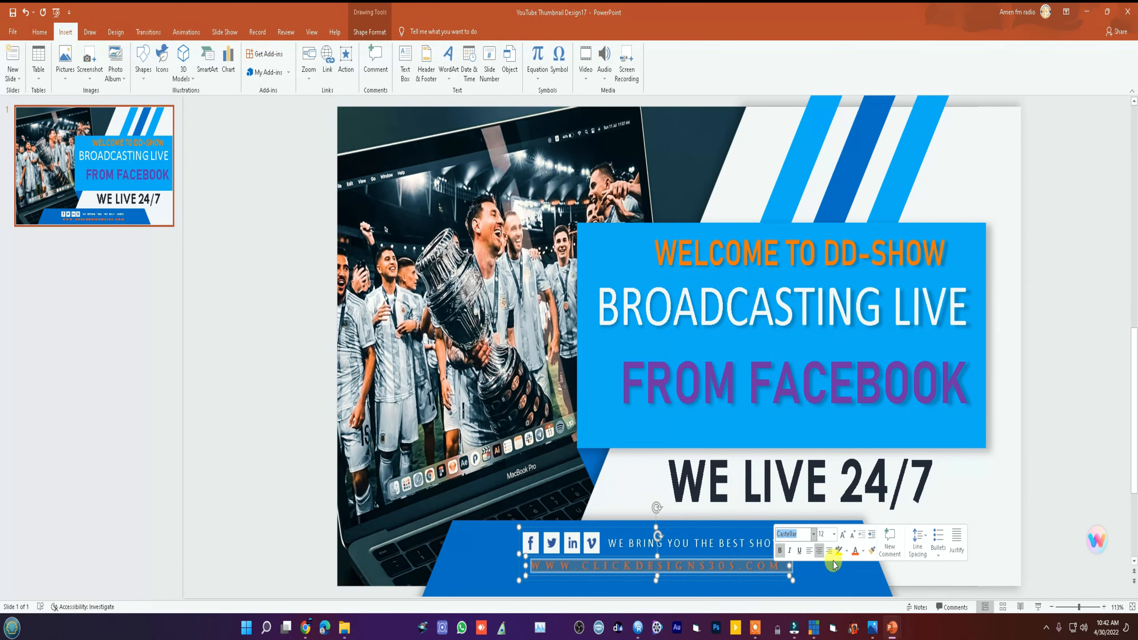
click(862, 550)
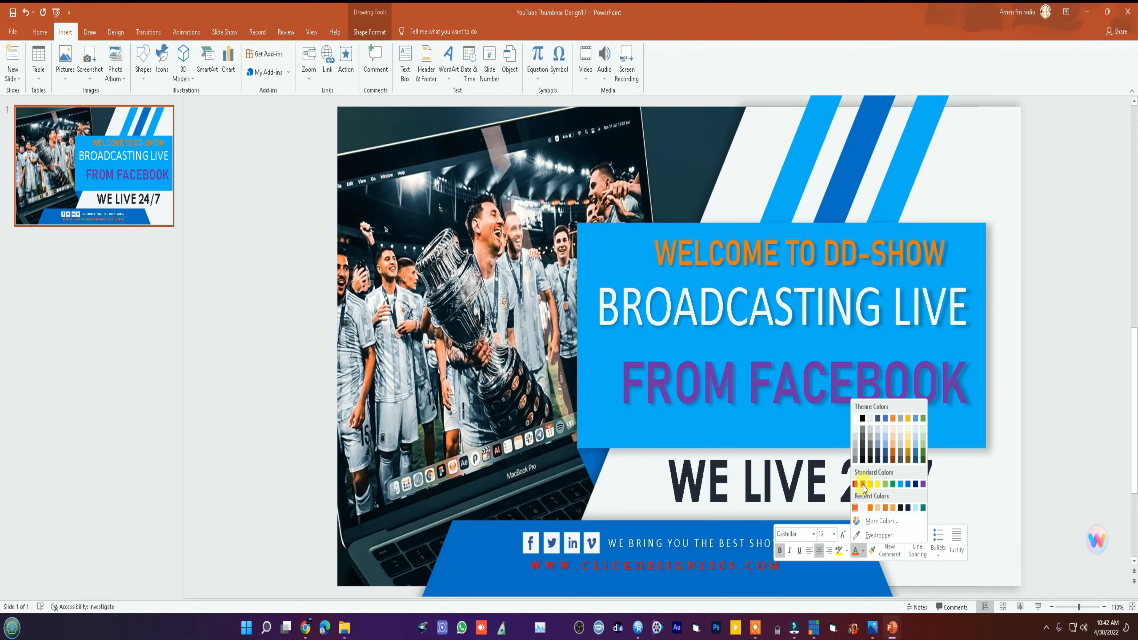
click(856, 486)
click(761, 567)
click(821, 544)
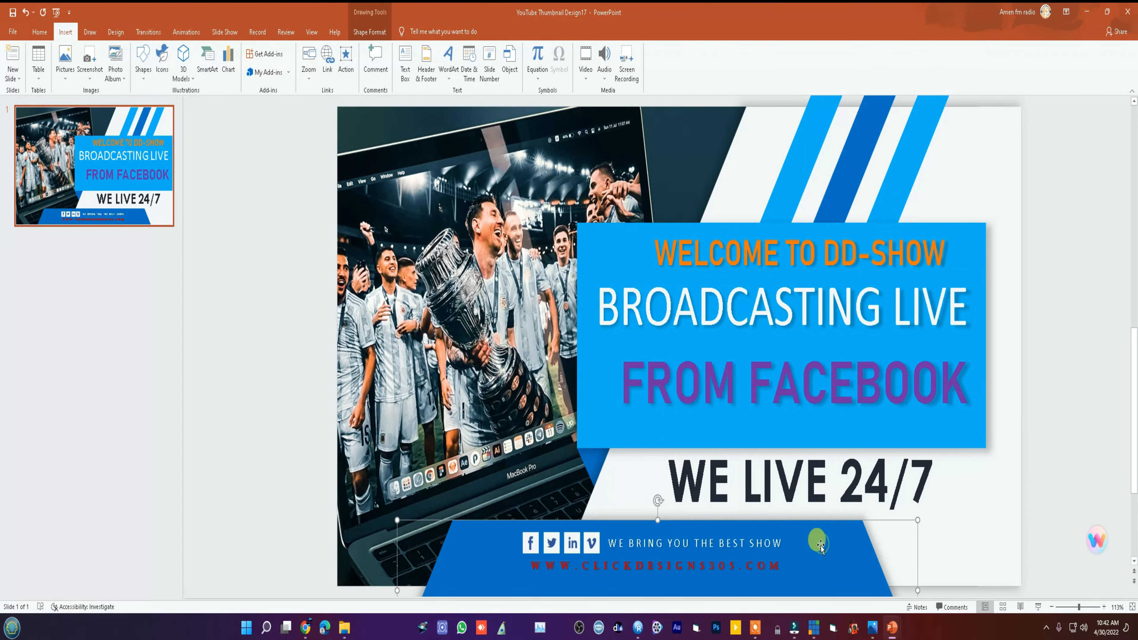
click(533, 542)
drag(563, 543, 565, 541)
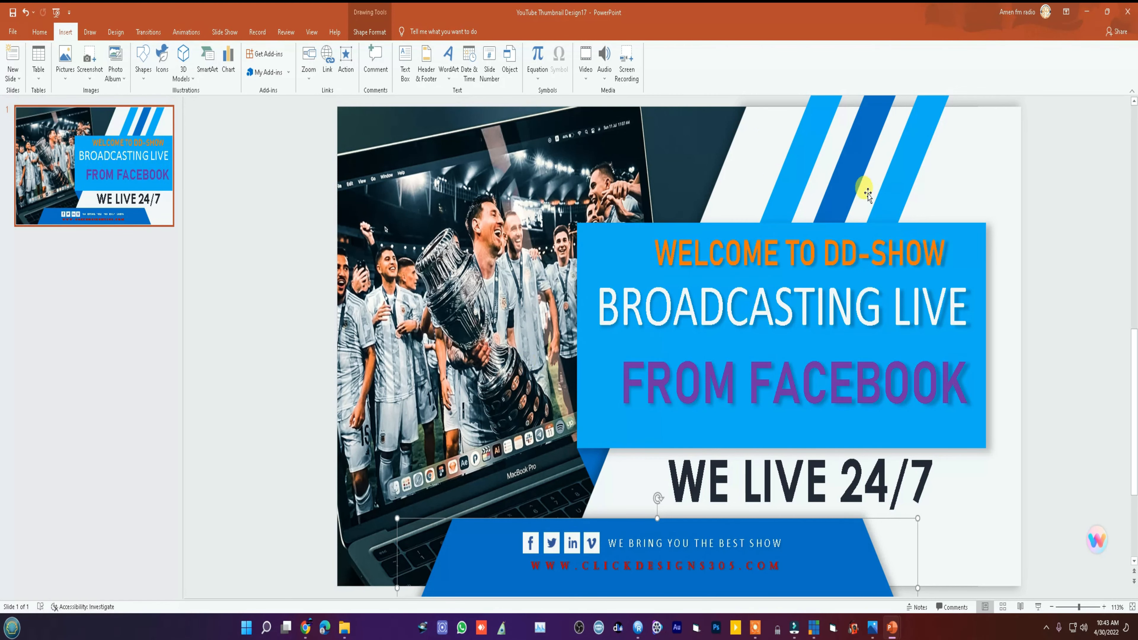
Make the "BROADCASTING LIVE" line bold and color its text red
click(992, 142)
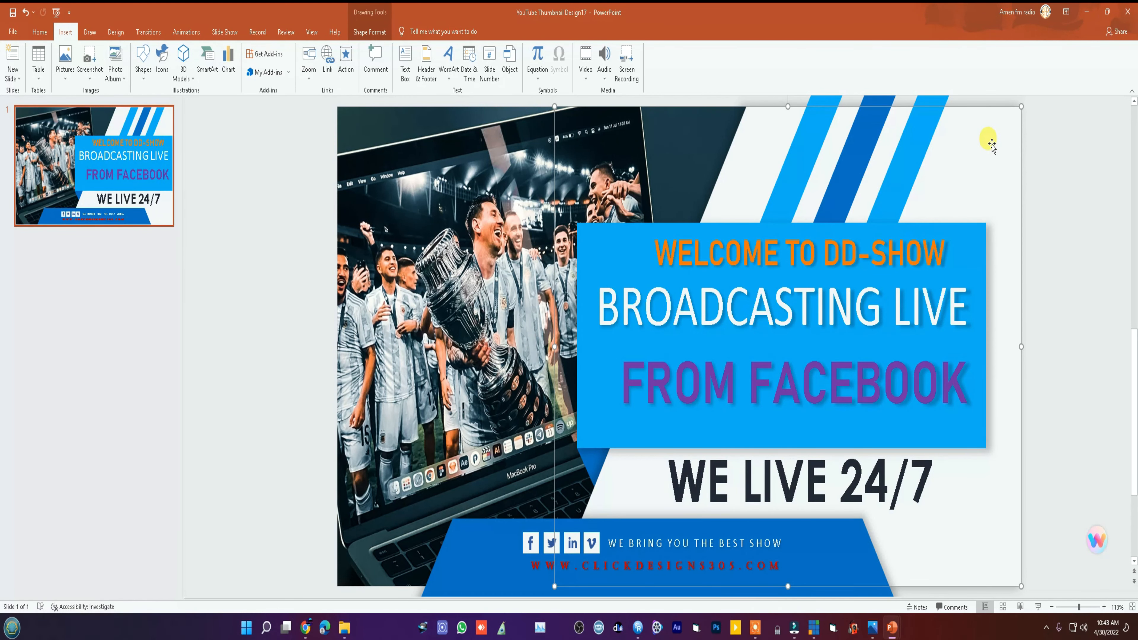
triple_click(865, 309)
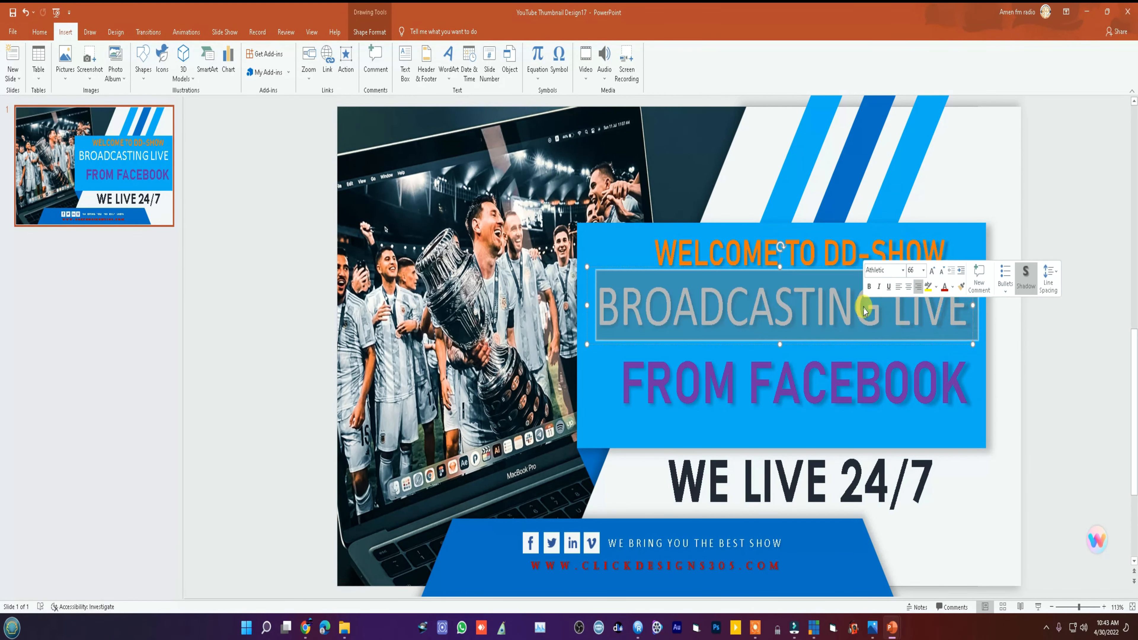
click(868, 287)
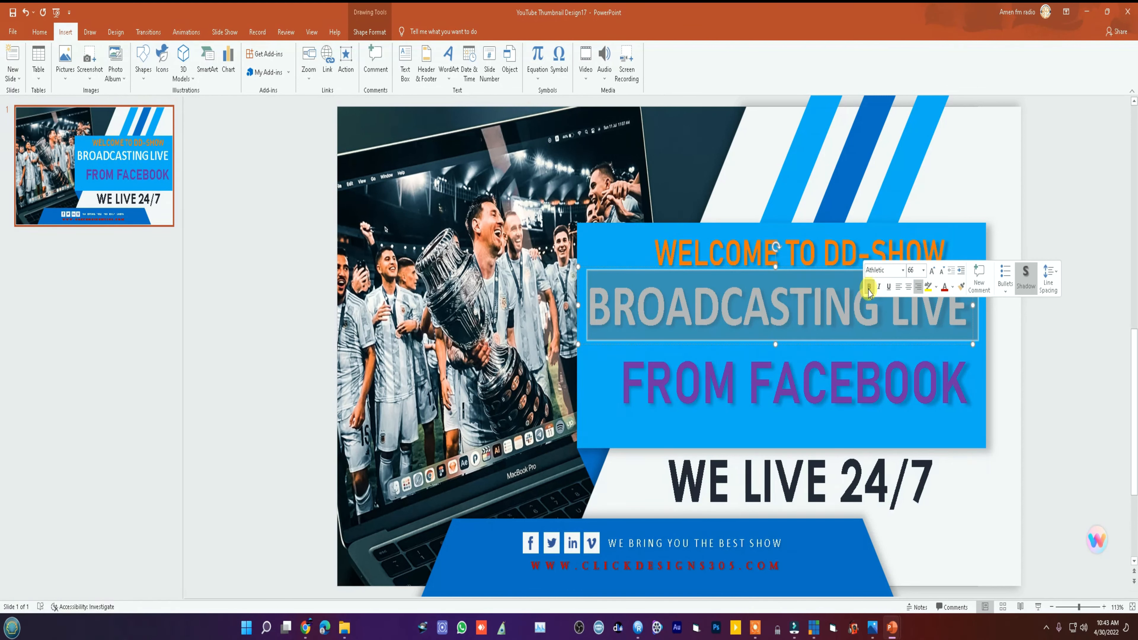
click(952, 287)
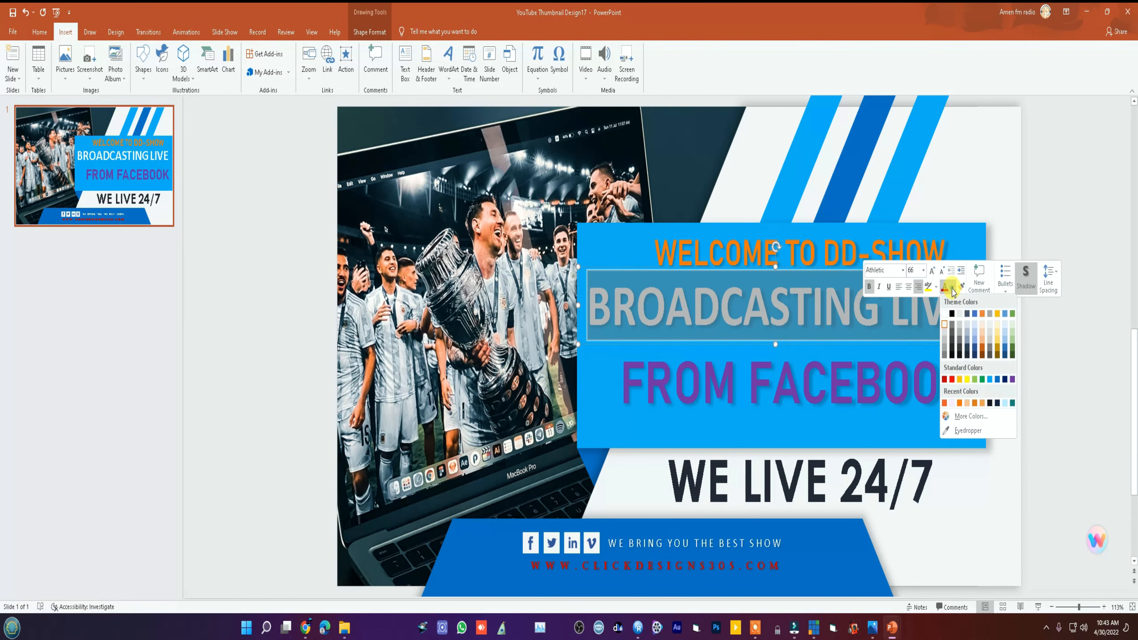
click(952, 379)
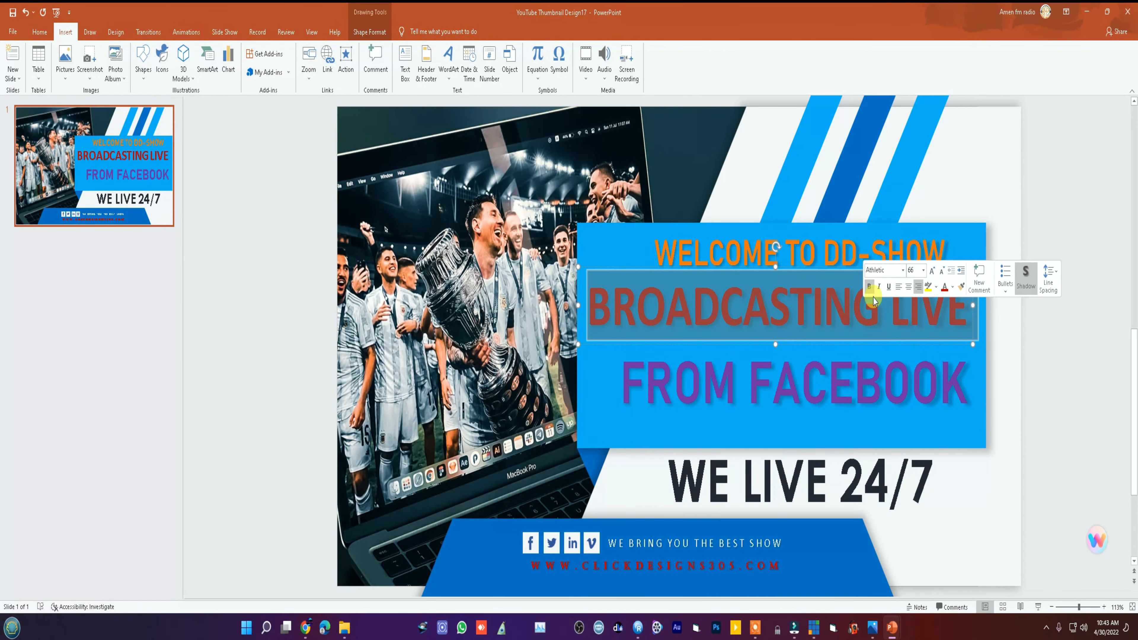
click(844, 297)
click(983, 172)
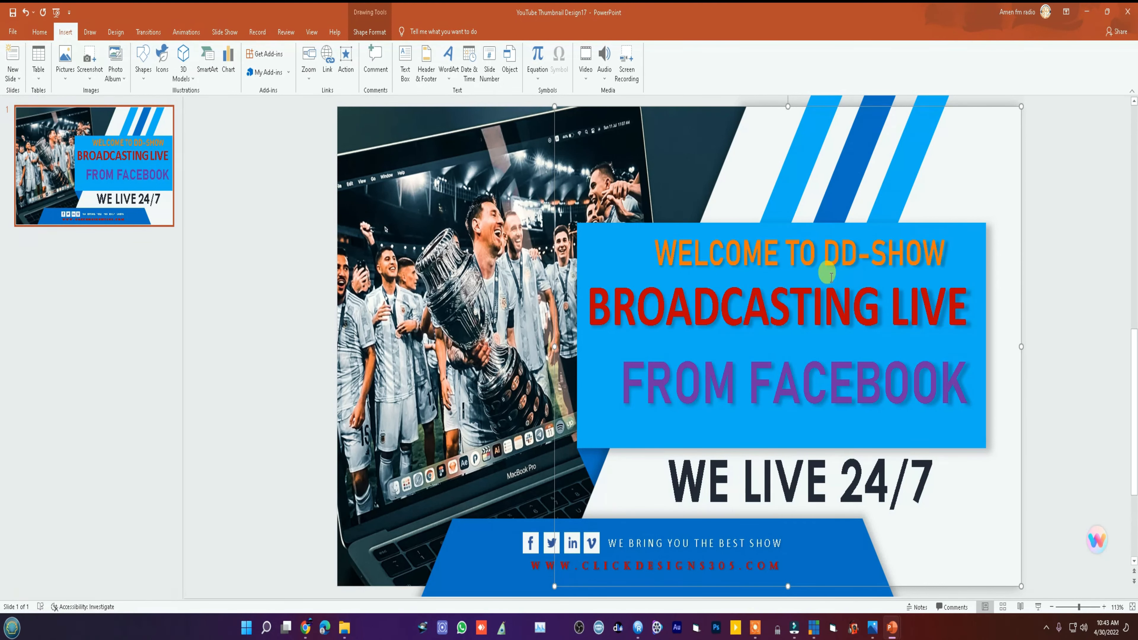
Fill the large picture shape with the online picture of a guitarist beside a camera, found by searching for "BROADCAST"
click(486, 205)
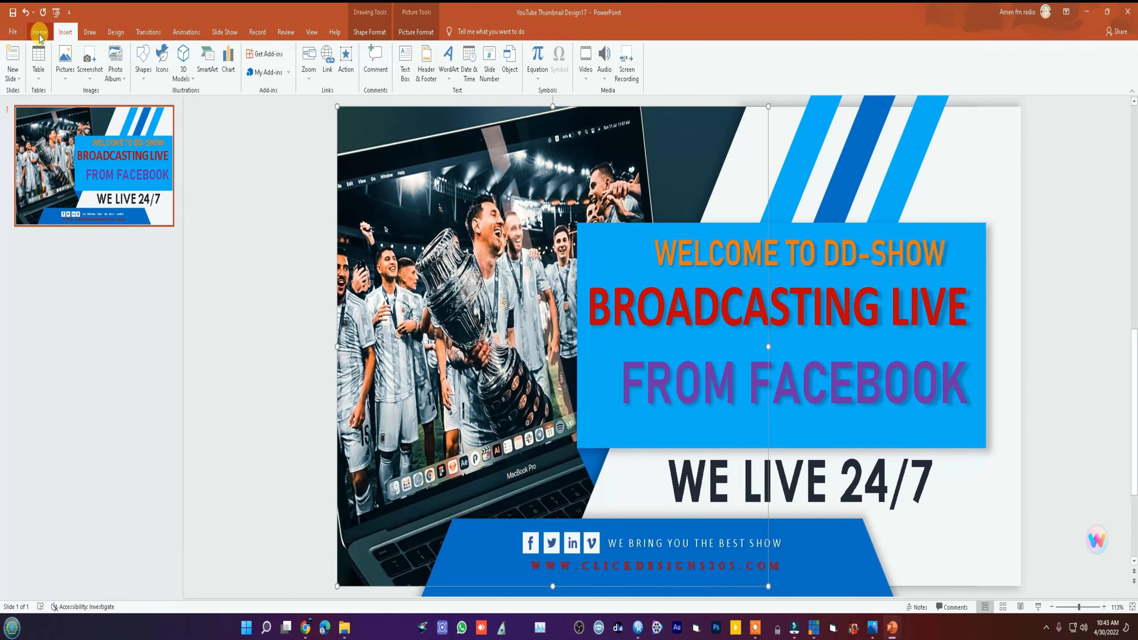
click(40, 32)
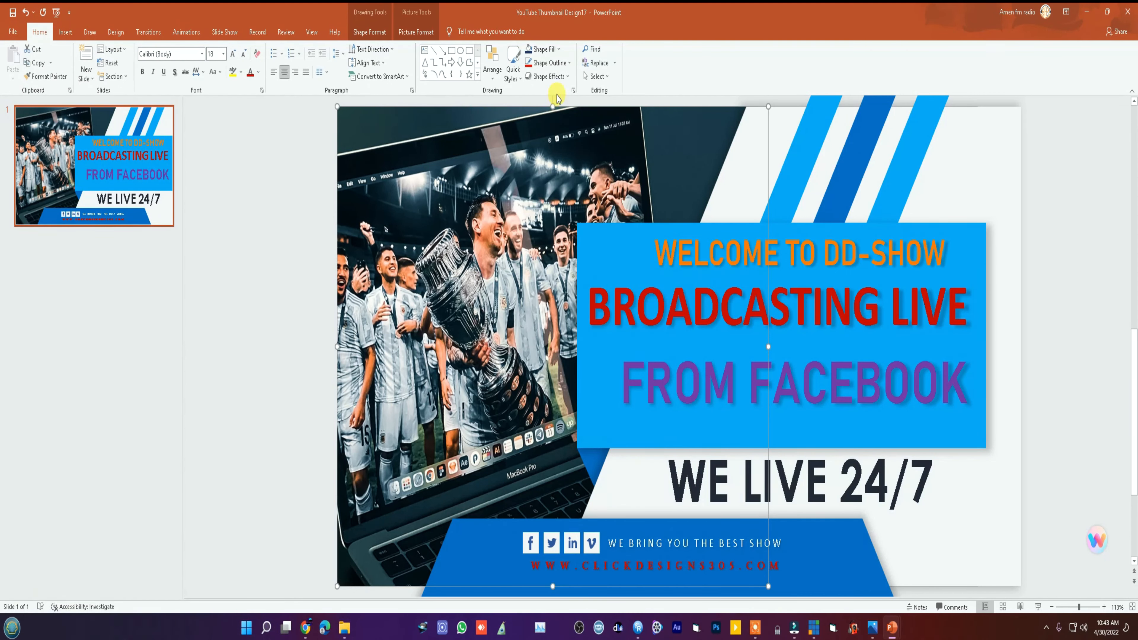
click(559, 50)
click(548, 221)
click(192, 113)
text(BROADCAST)
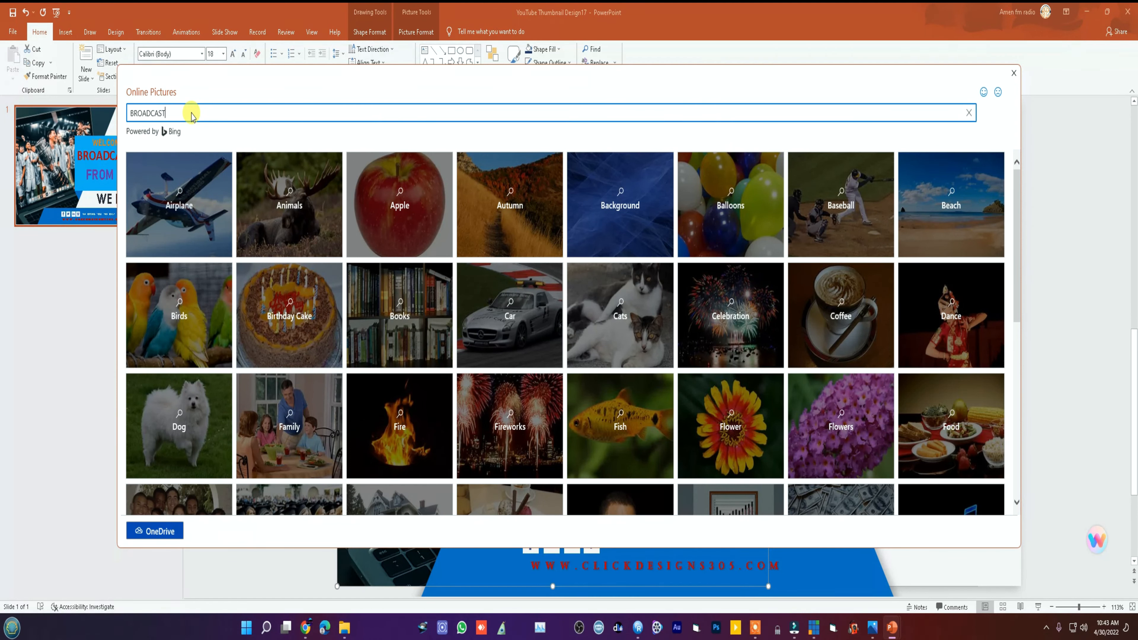
key(Return)
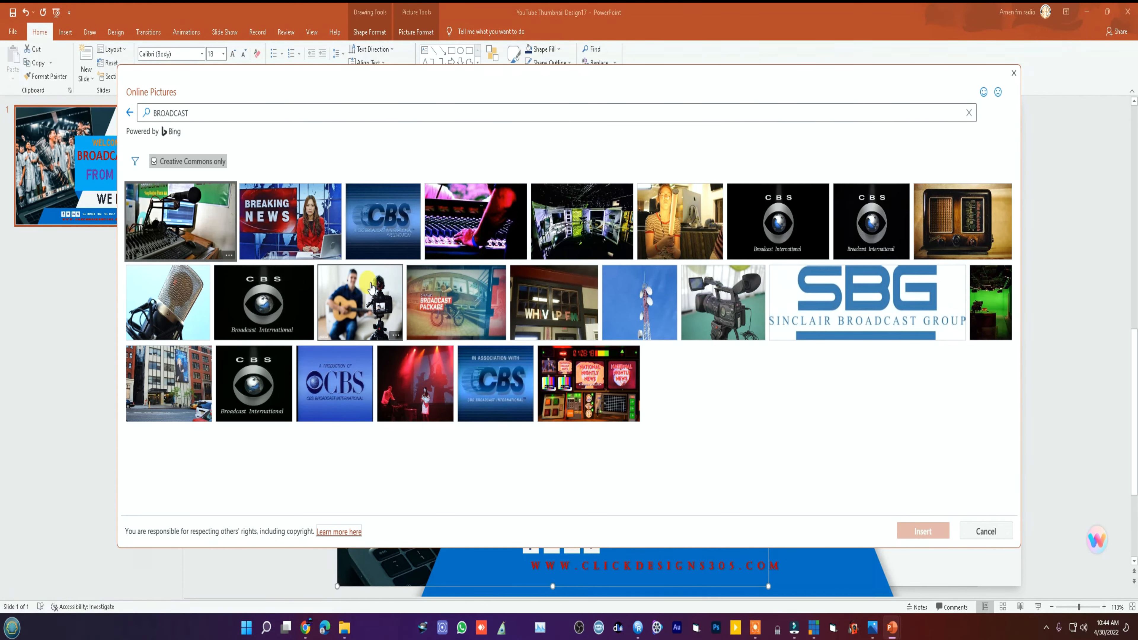
click(360, 301)
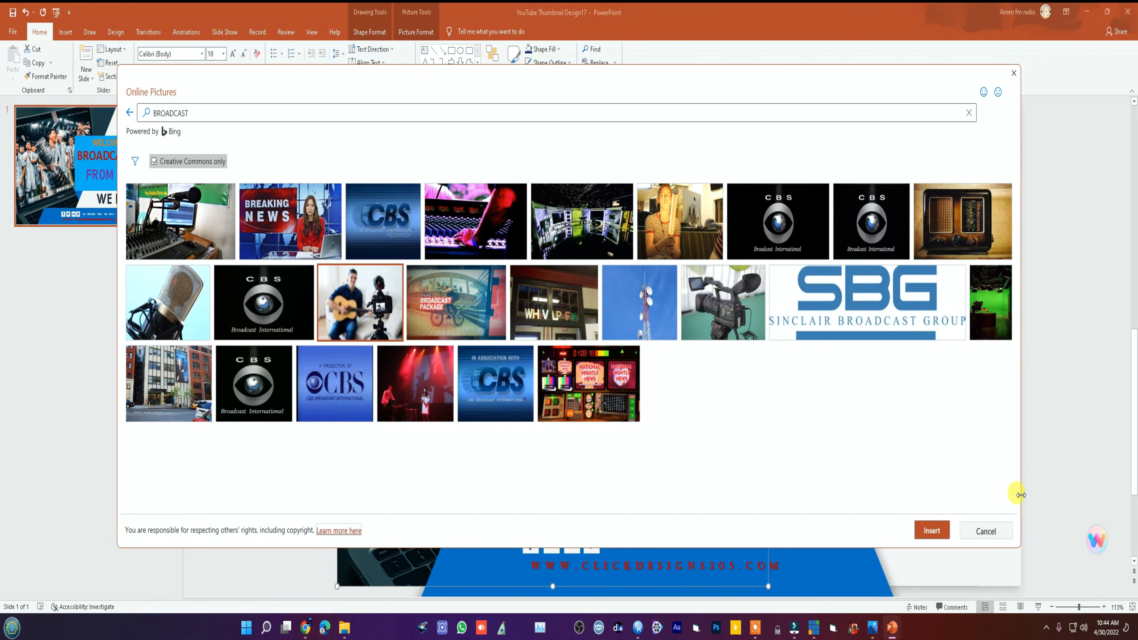
click(932, 531)
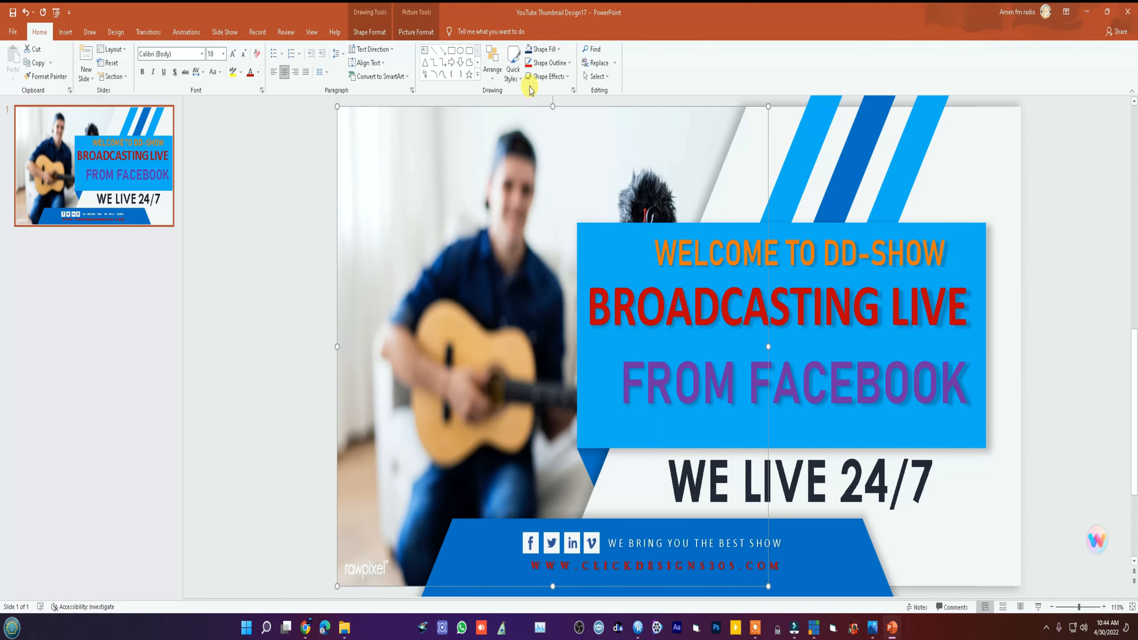
Fill the large picture shape with an online studio camera picture found by searching for "TV STUDIO", then shift it slightly left
click(559, 50)
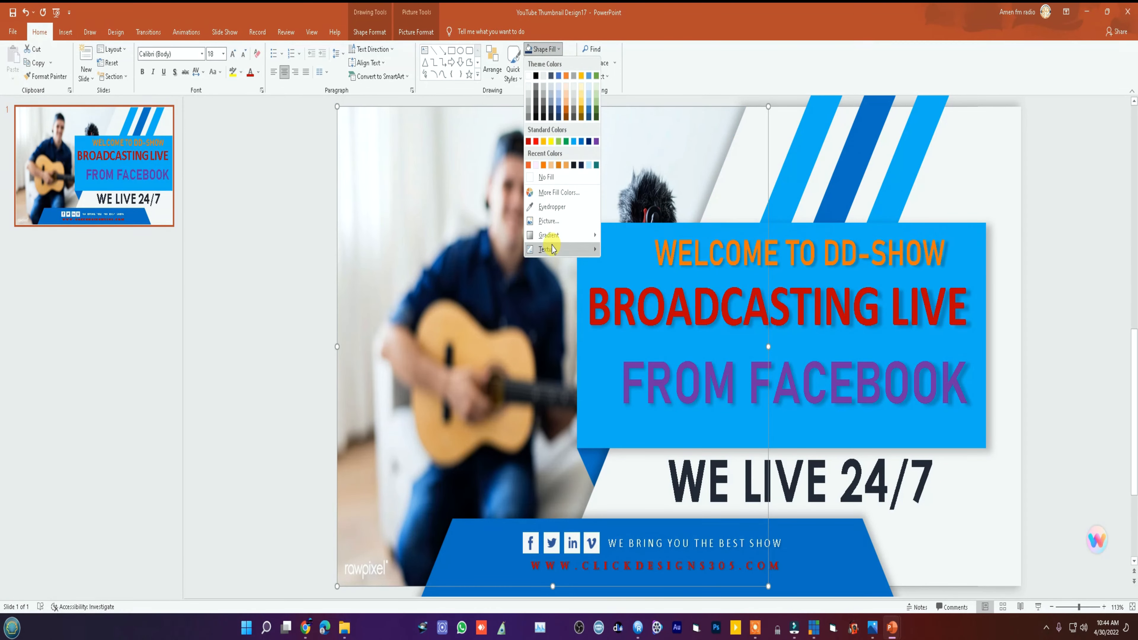
click(550, 221)
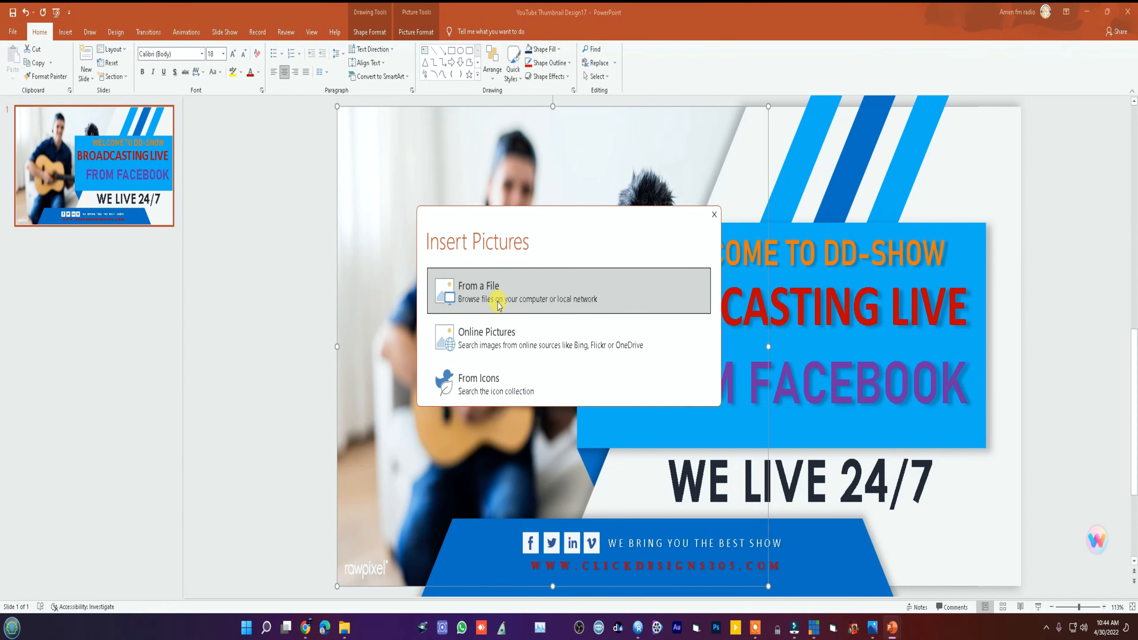
click(501, 334)
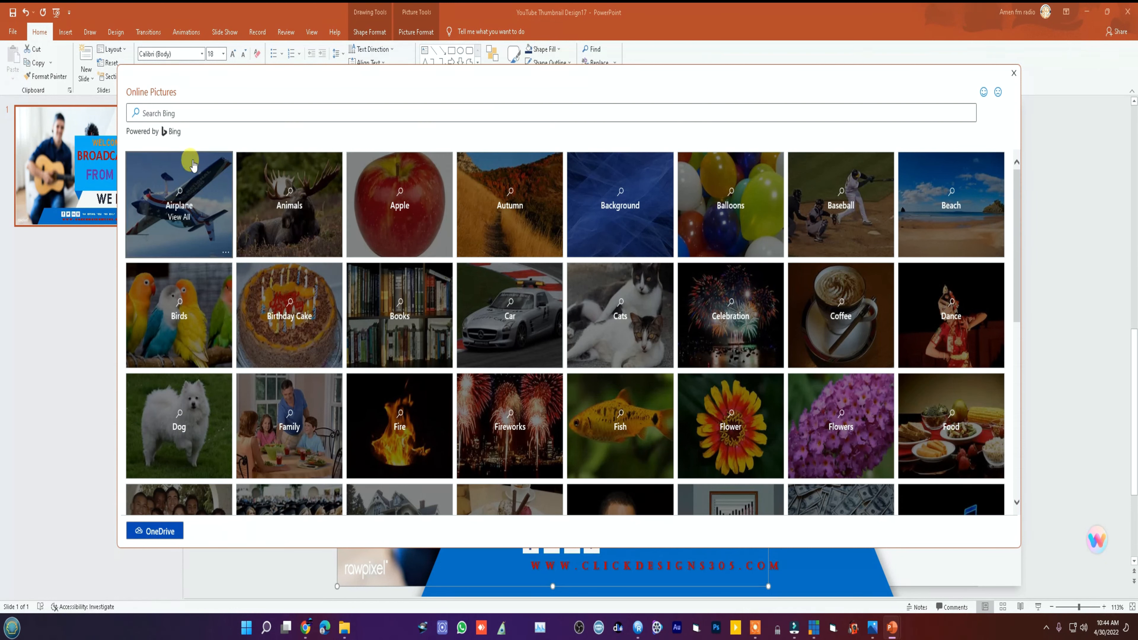
click(191, 114)
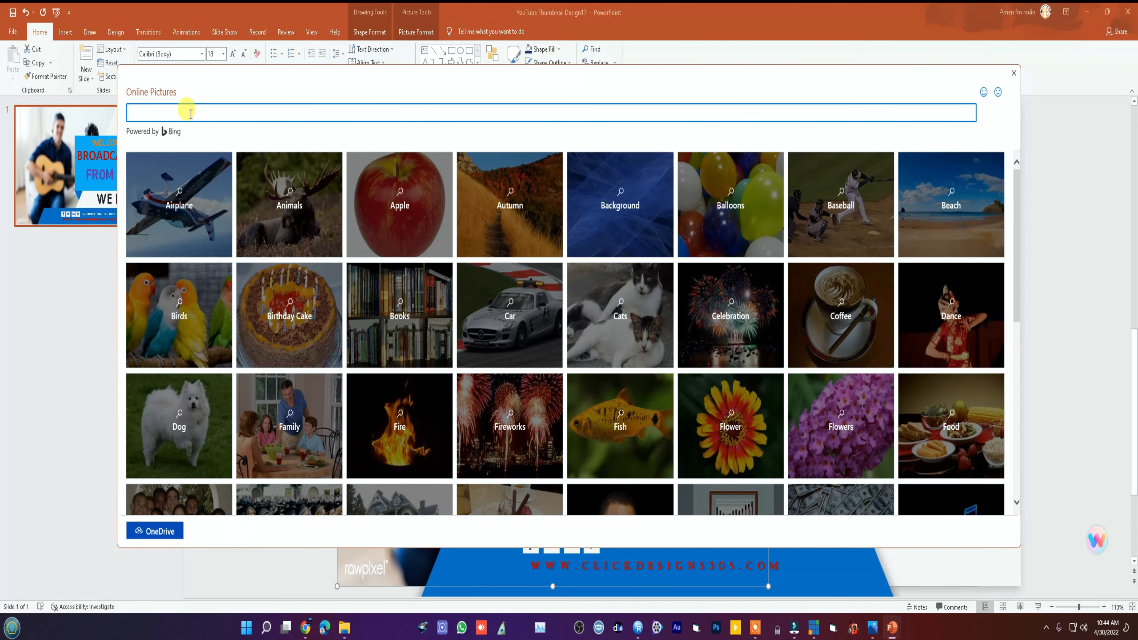
text(TV STUDIO)
key(Return)
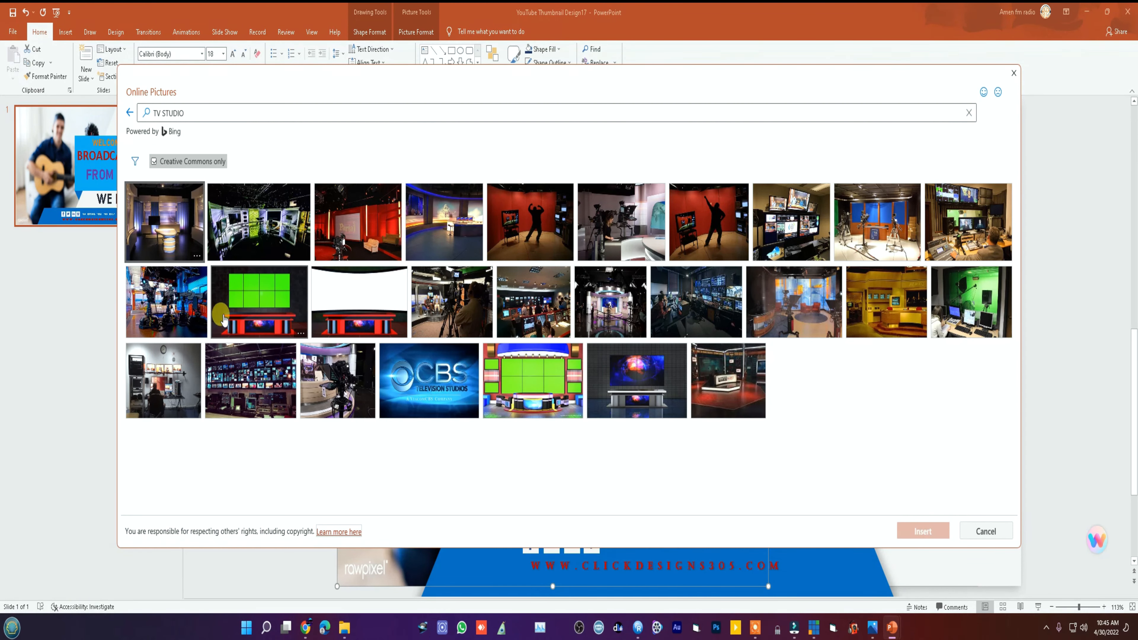
click(182, 299)
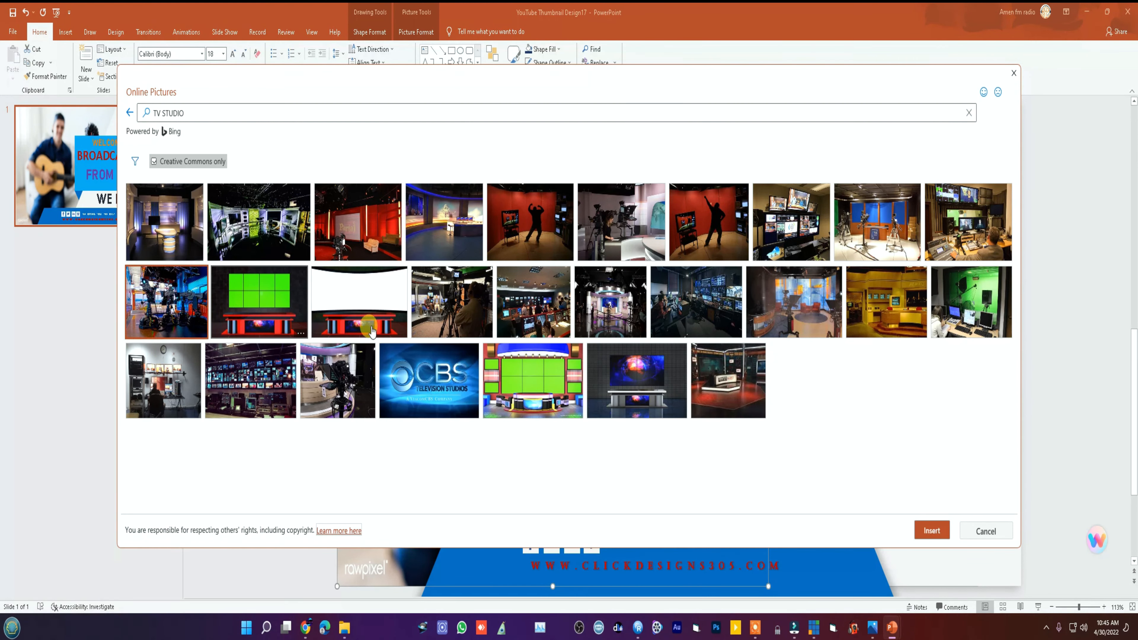
click(931, 531)
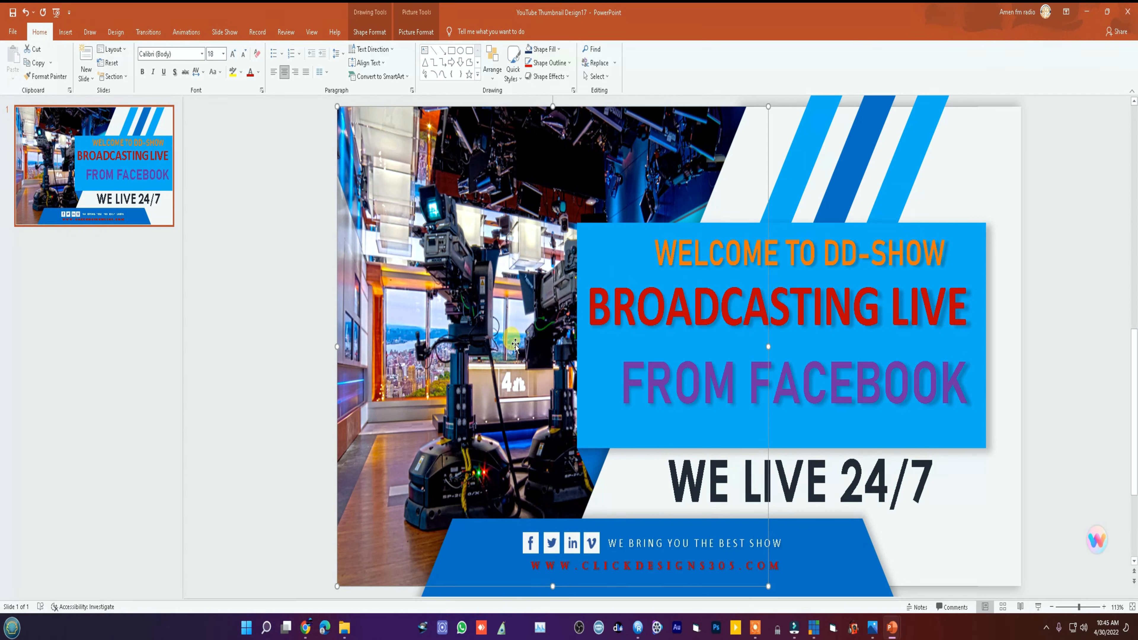
drag(542, 279, 454, 279)
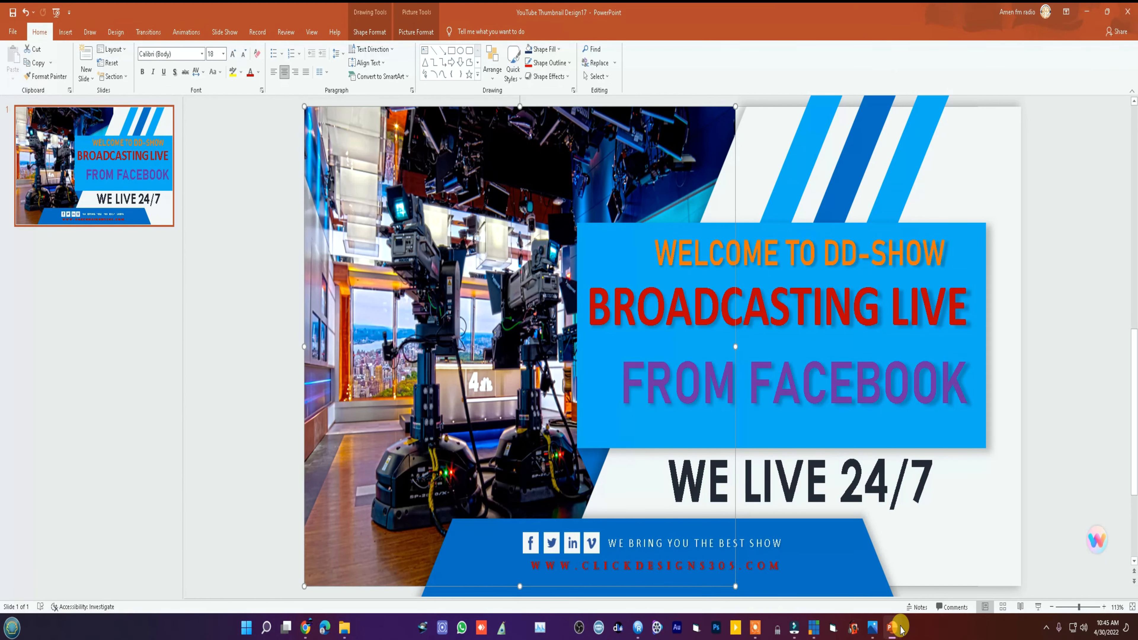
View the YouTube Thumbnail Design7 presentation and return to YouTube Thumbnail Design17
mouse_move(891, 628)
click(858, 579)
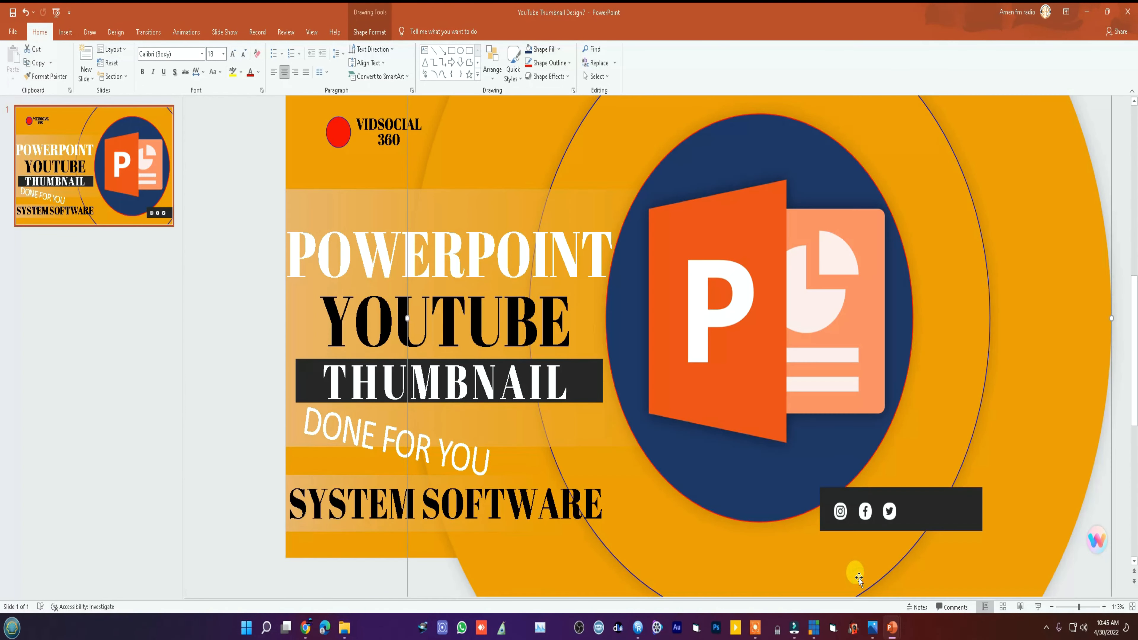
mouse_move(892, 628)
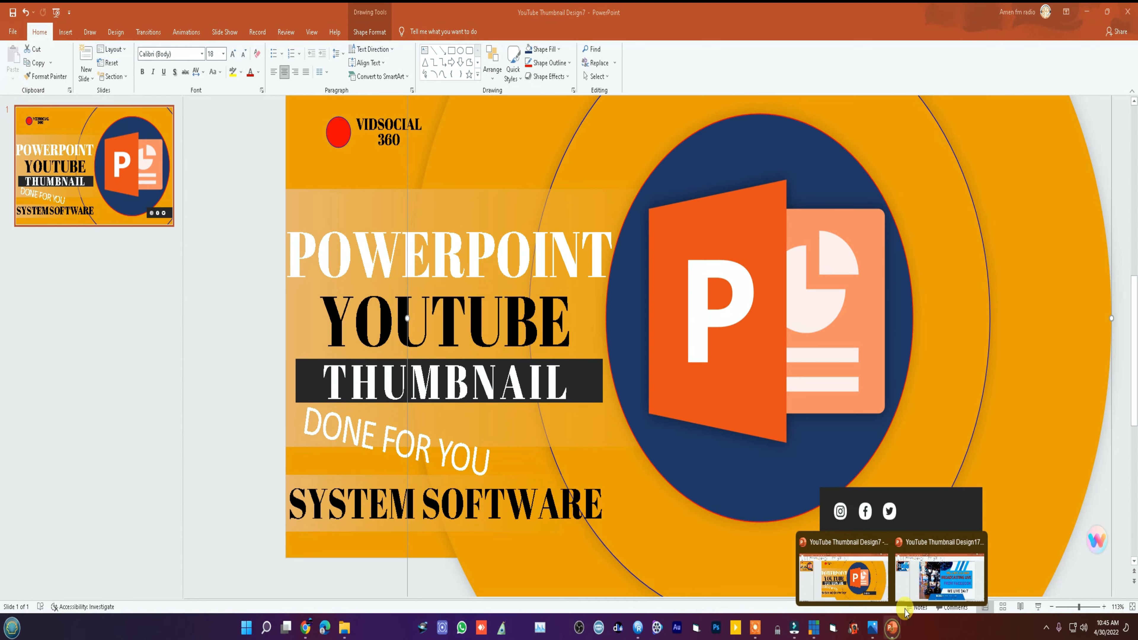
click(935, 580)
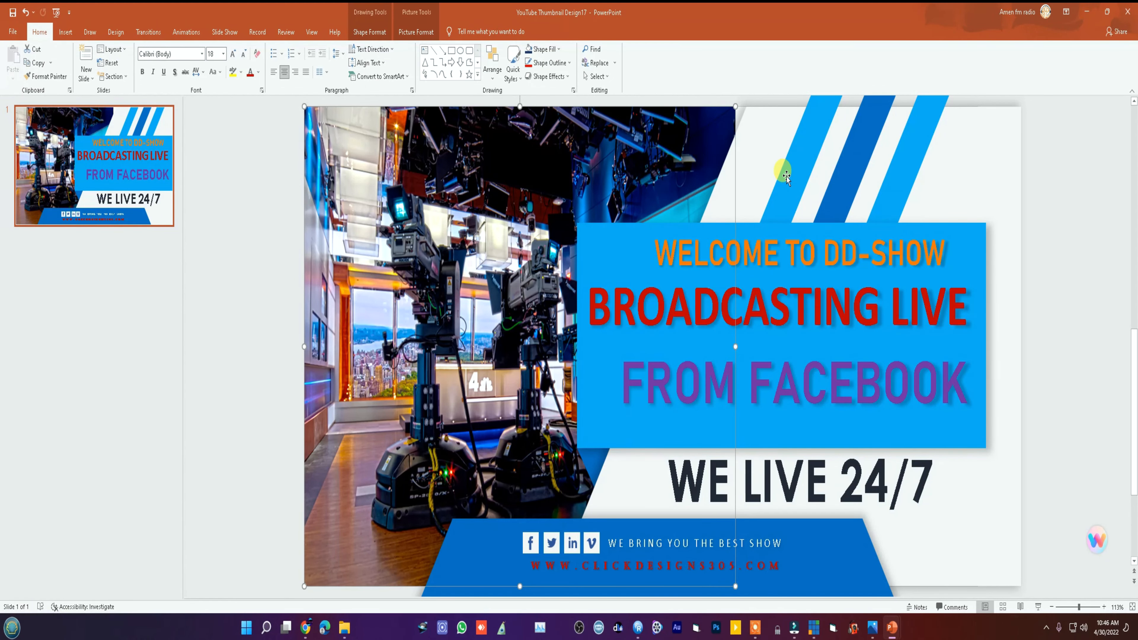
Stretch the studio picture slightly downward and widen it a little to the right
scroll(762, 201, down, 1)
scroll(761, 207, up, 1)
scroll(761, 208, down, 1)
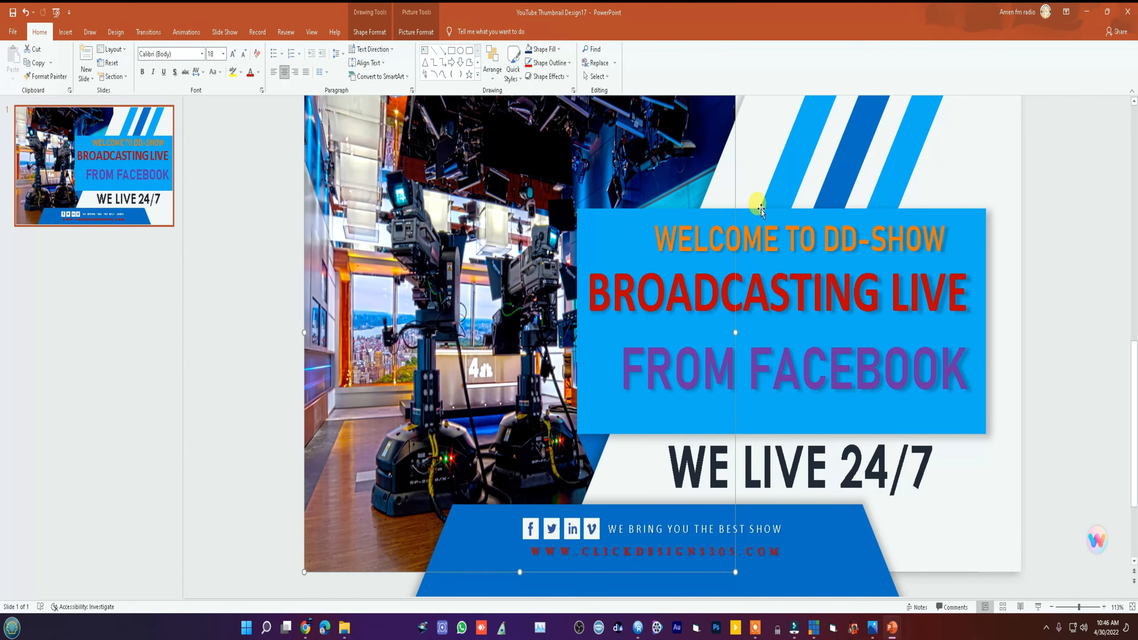
scroll(761, 208, up, 1)
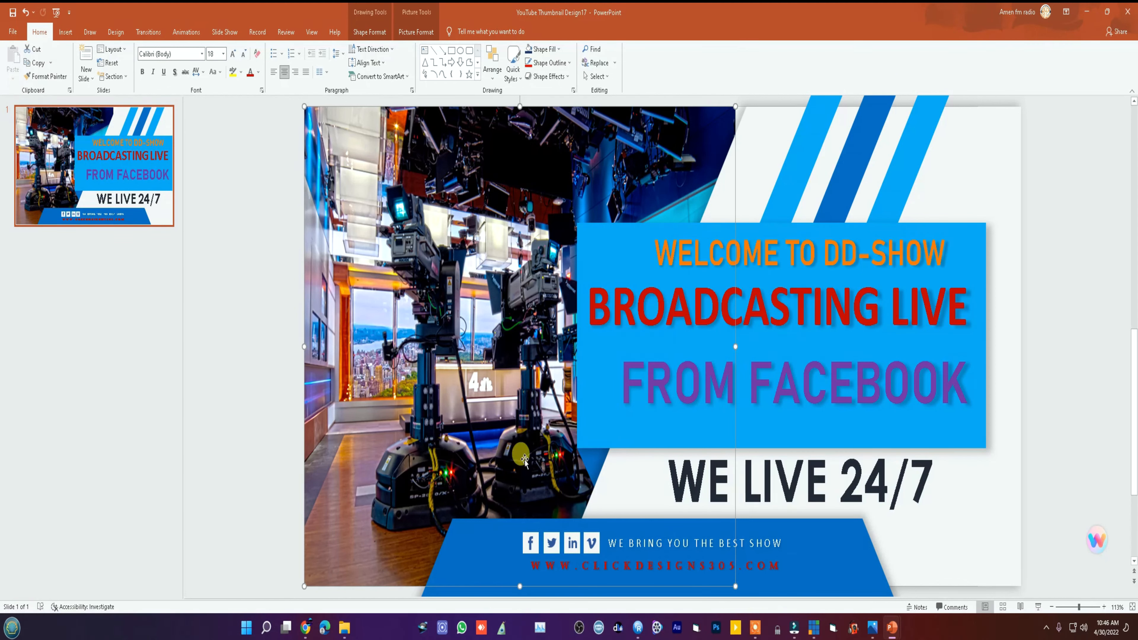
drag(520, 583, 528, 562)
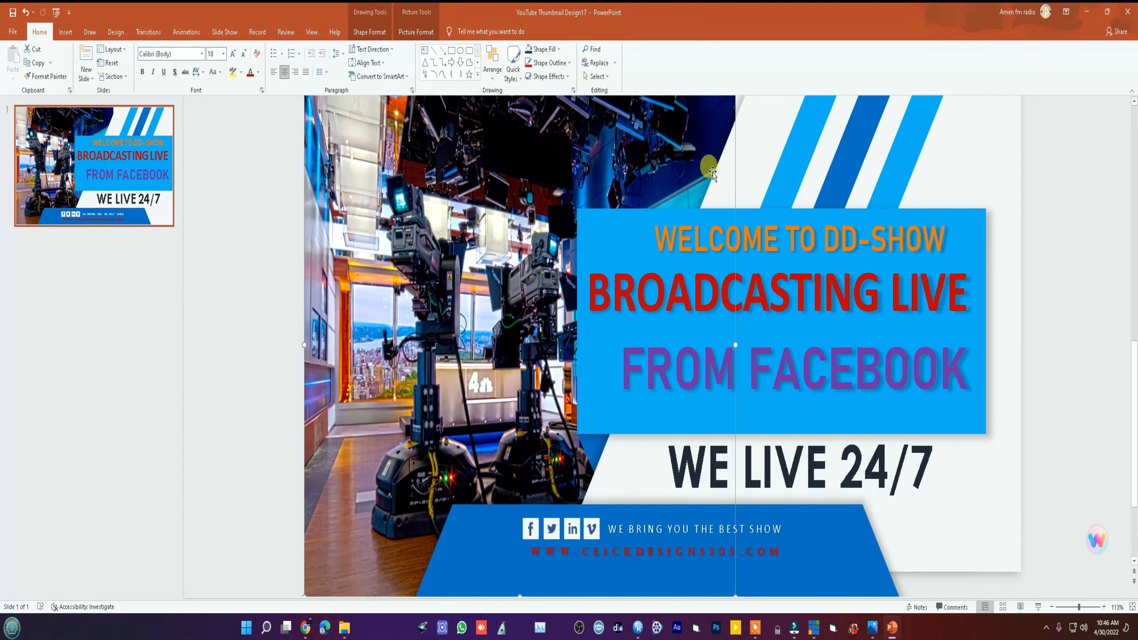
drag(736, 345, 746, 343)
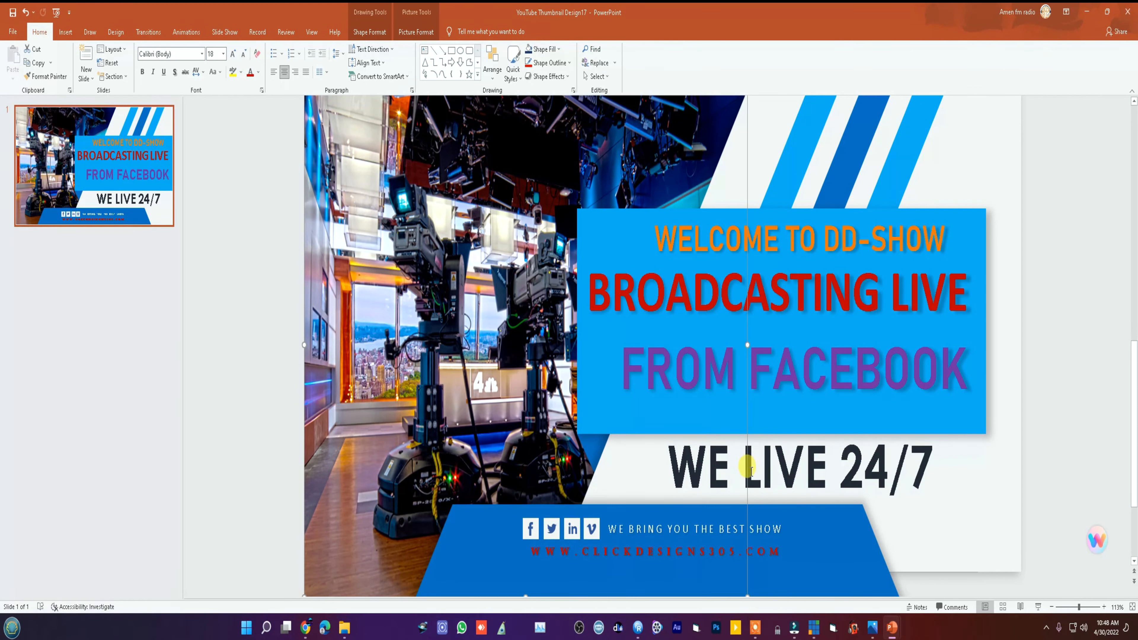
click(815, 457)
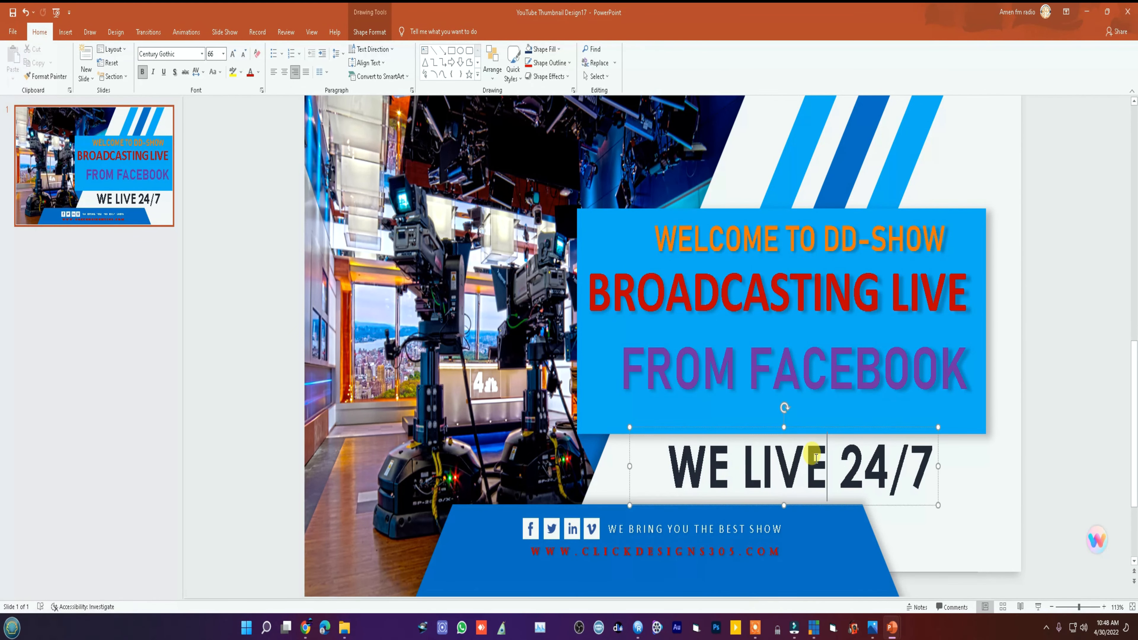
click(815, 456)
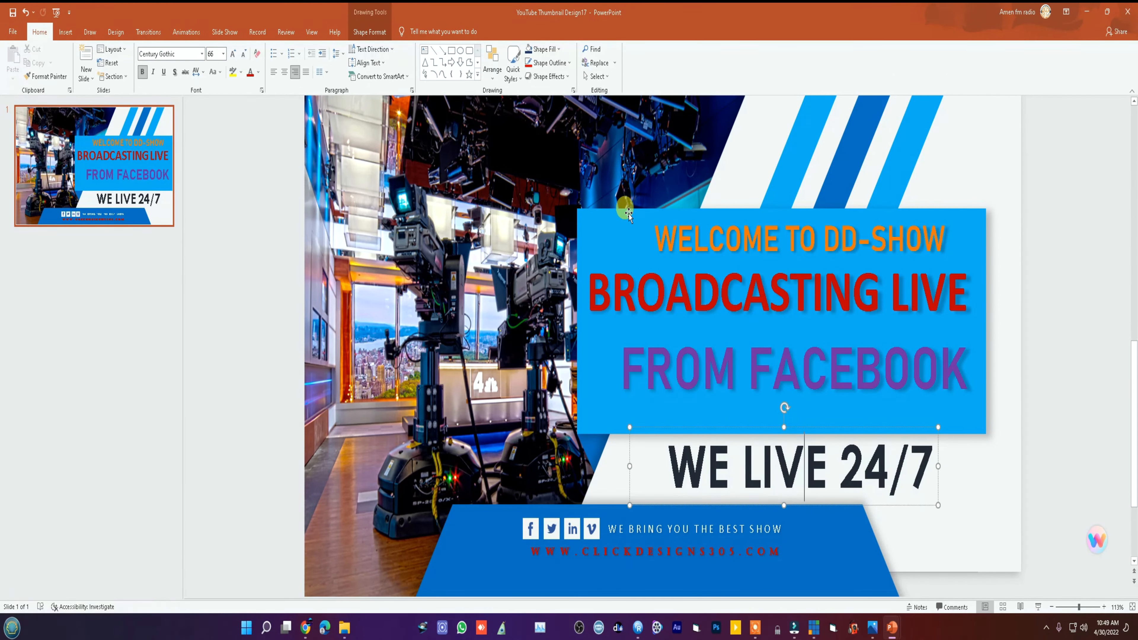
click(624, 362)
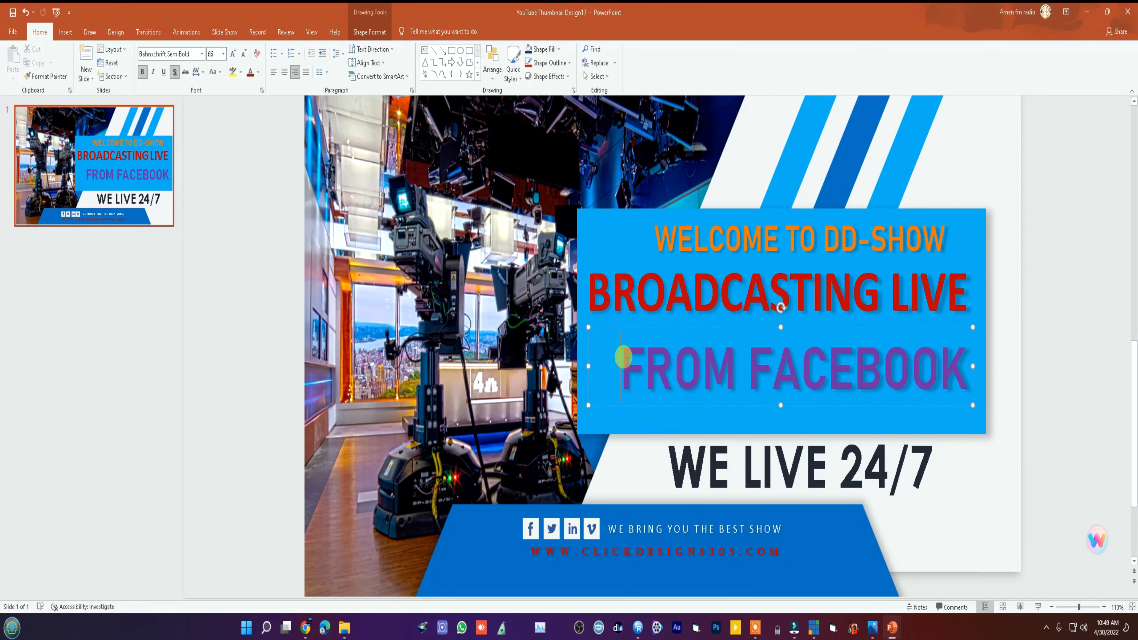
click(629, 287)
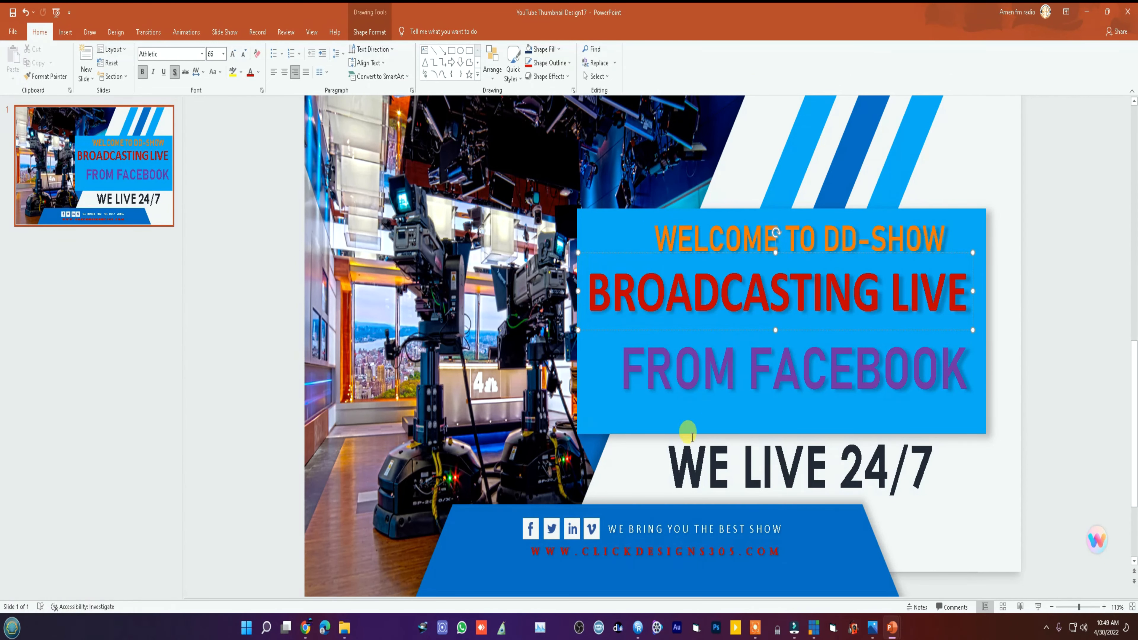
click(672, 455)
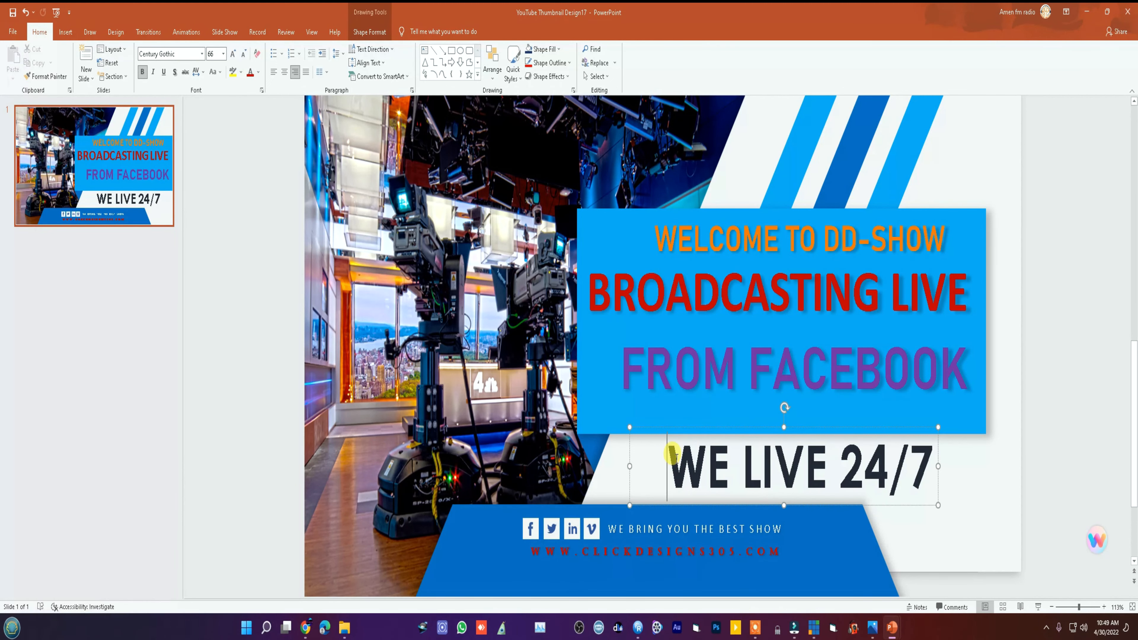
click(687, 366)
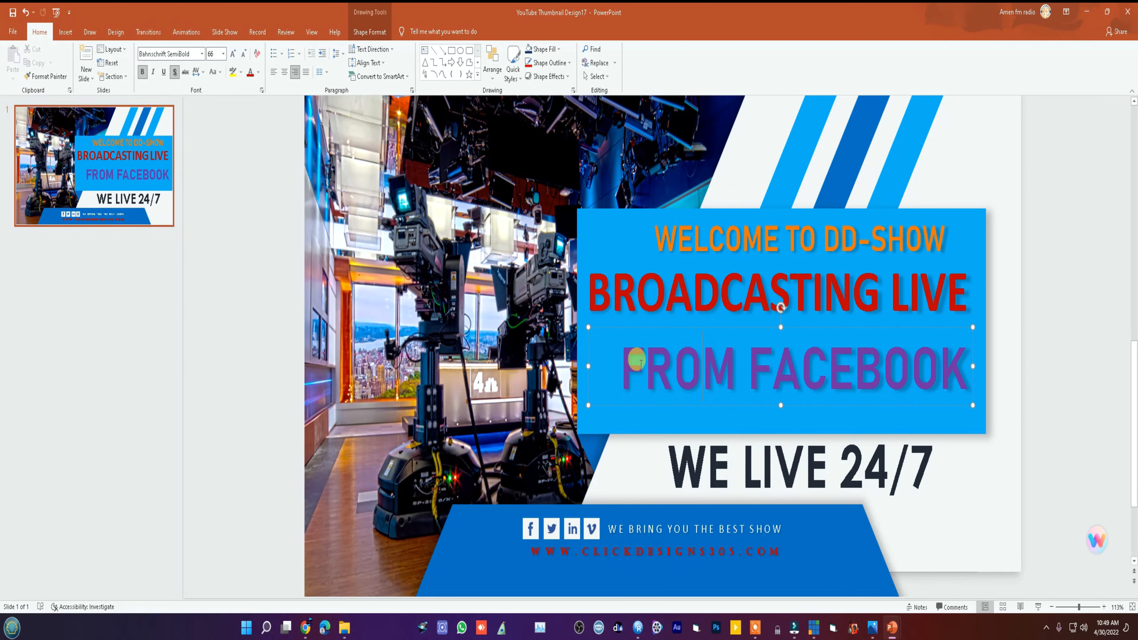
right_click(627, 361)
click(804, 290)
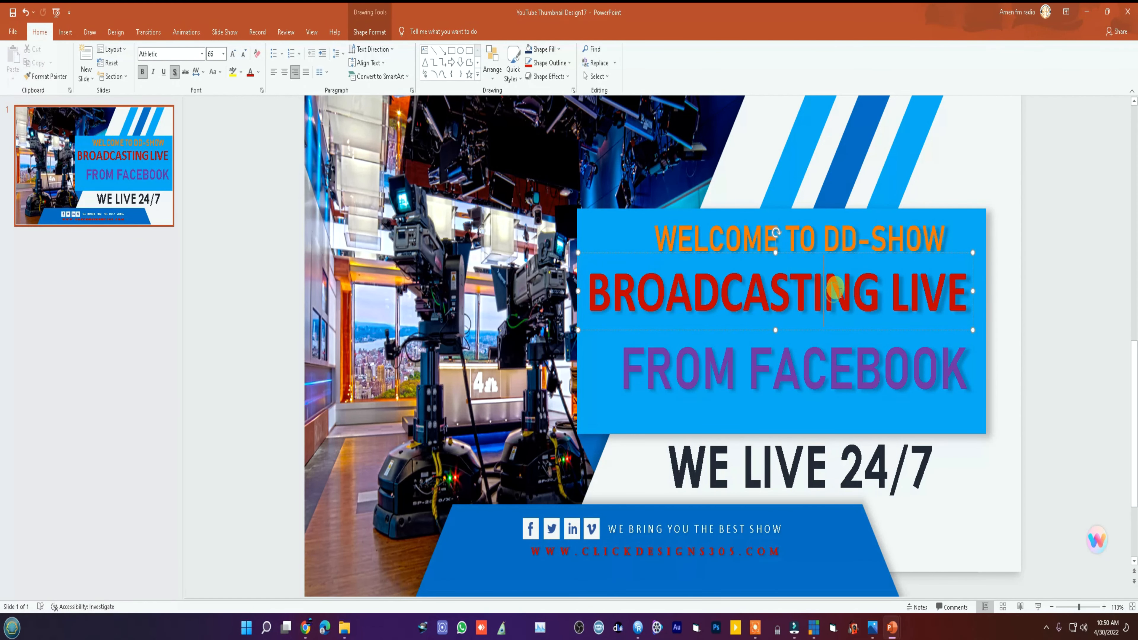
click(853, 290)
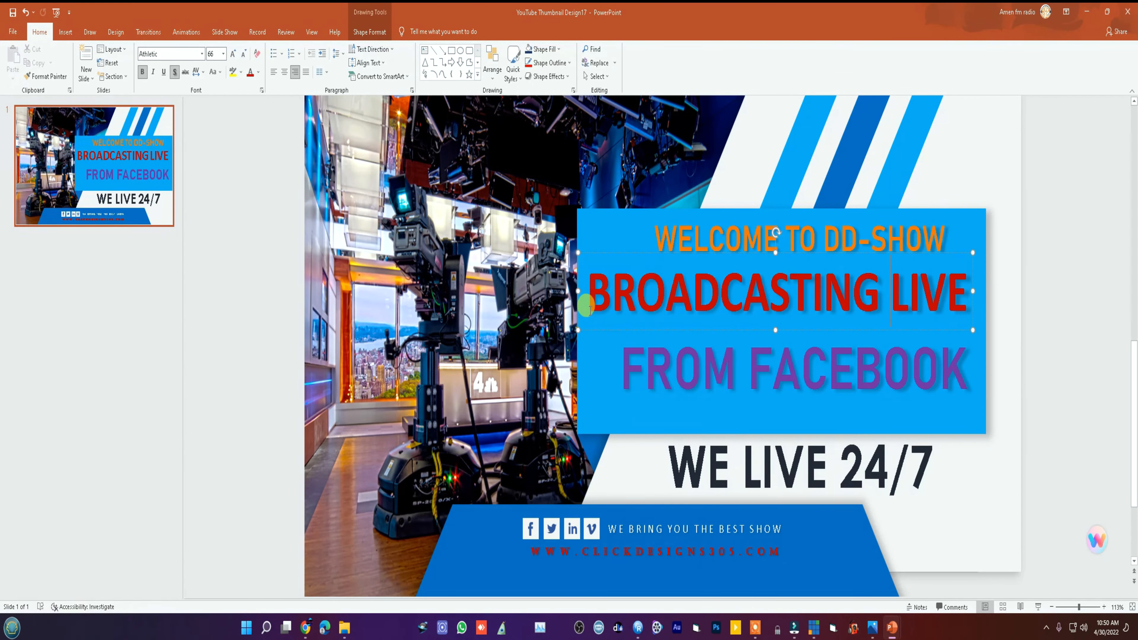
click(623, 365)
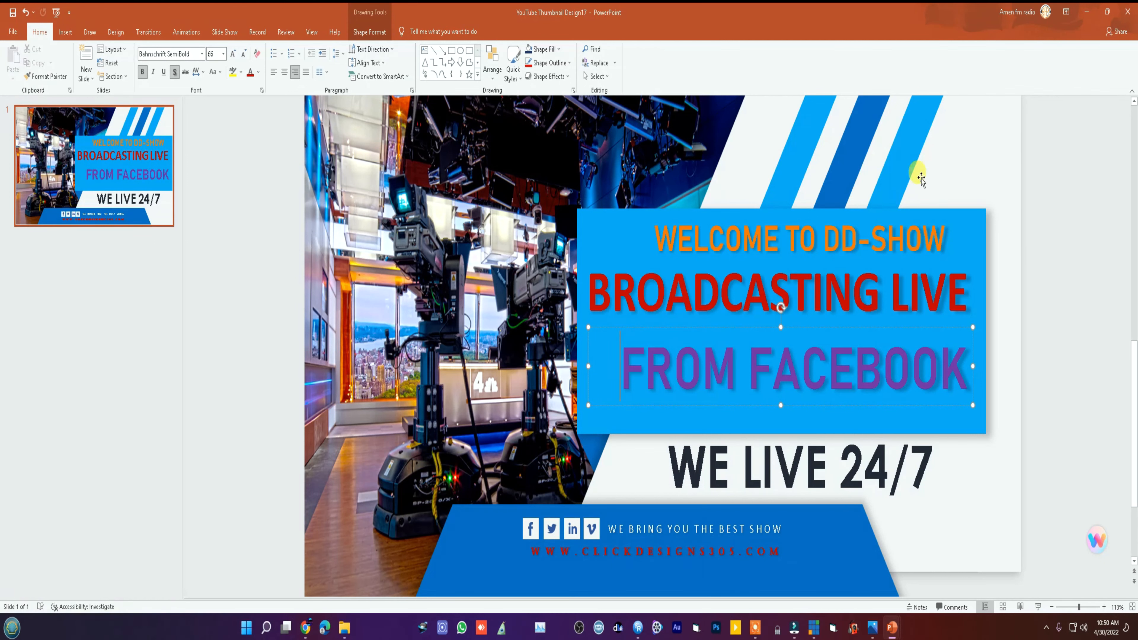
click(755, 627)
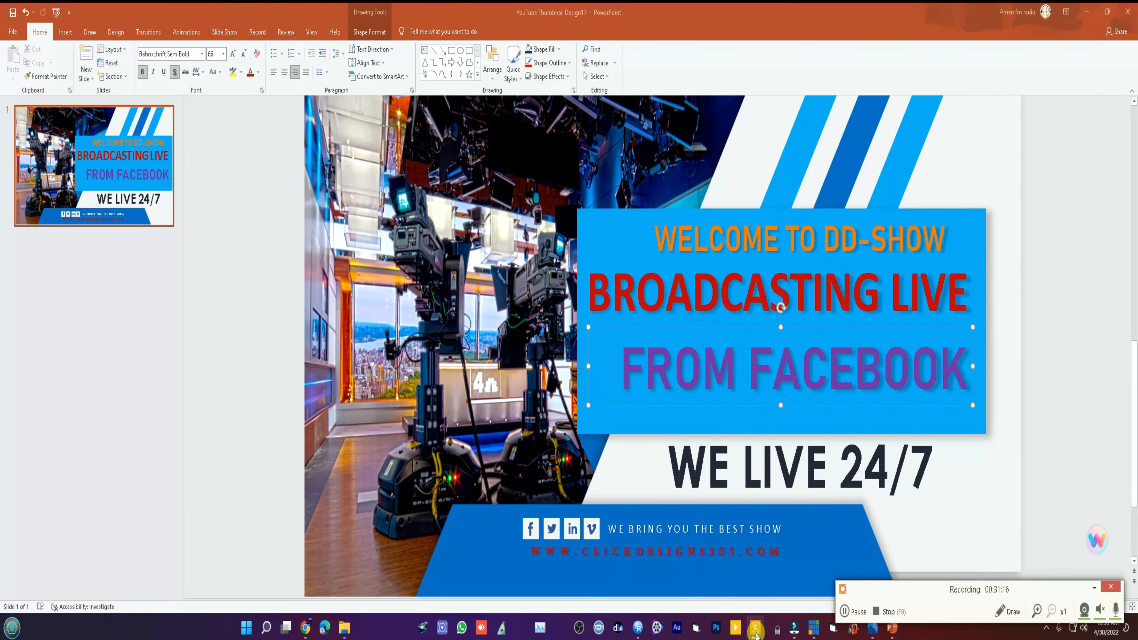